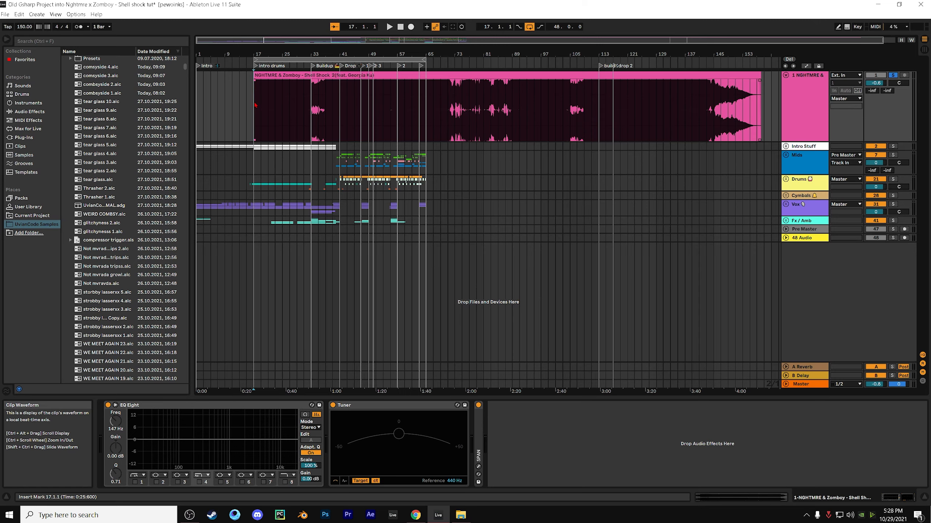
Listen to the soloed reference track from the intro drums section at bar 17
key(space)
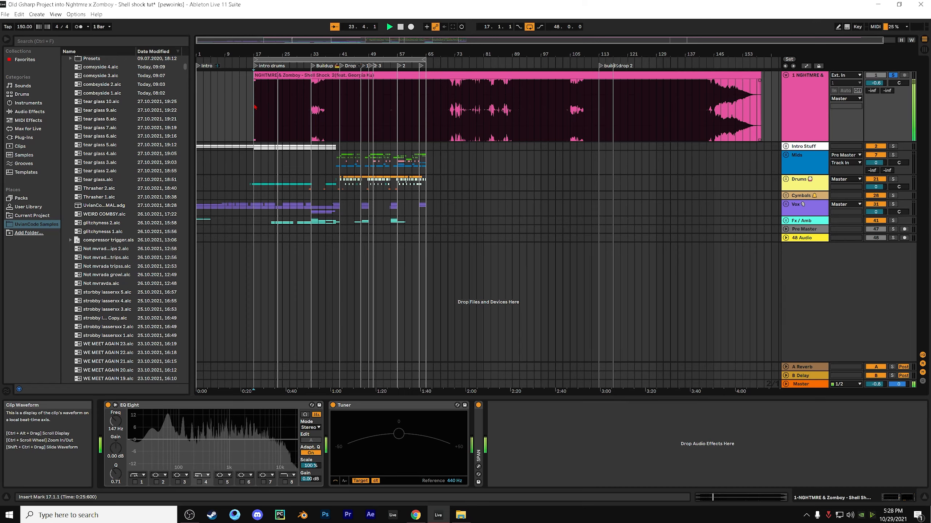
click(306, 113)
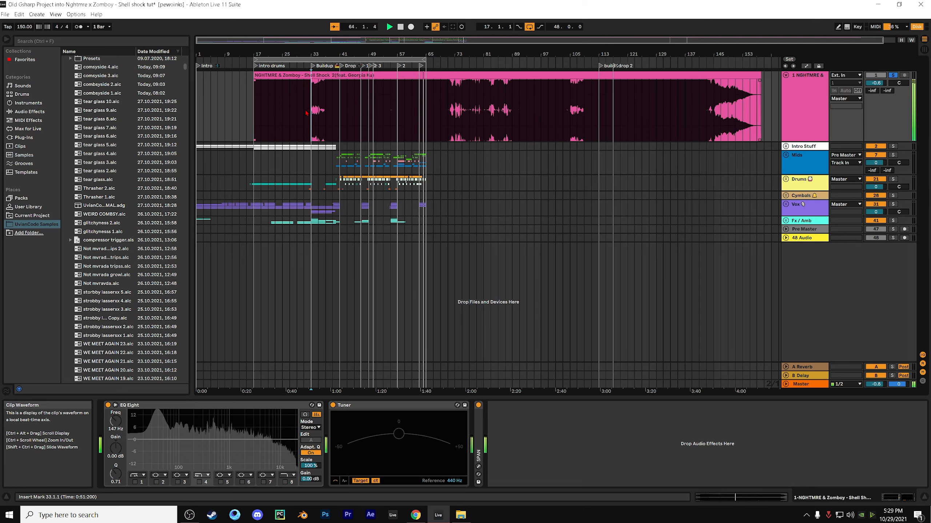
key(space)
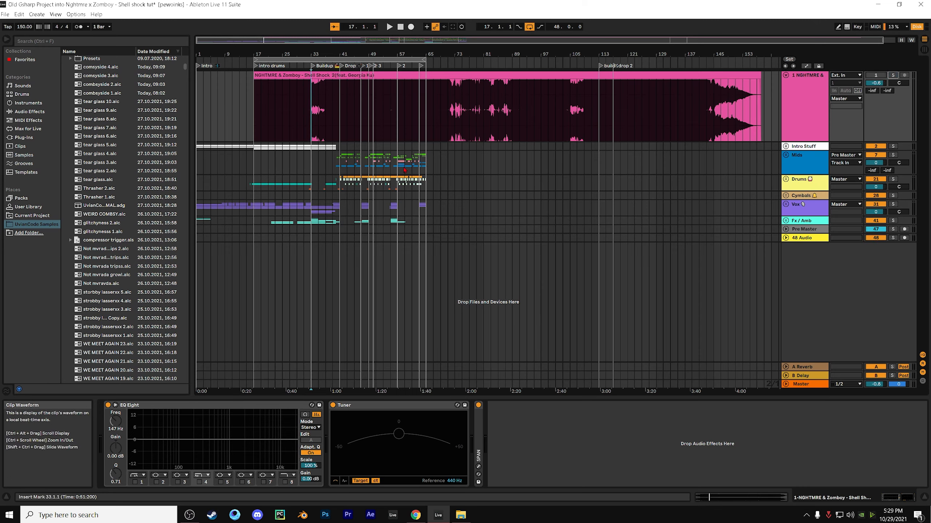
Play the arrangement from bar 17 and inspect the tracks inside the Vox group, leaving the group folded
click(254, 171)
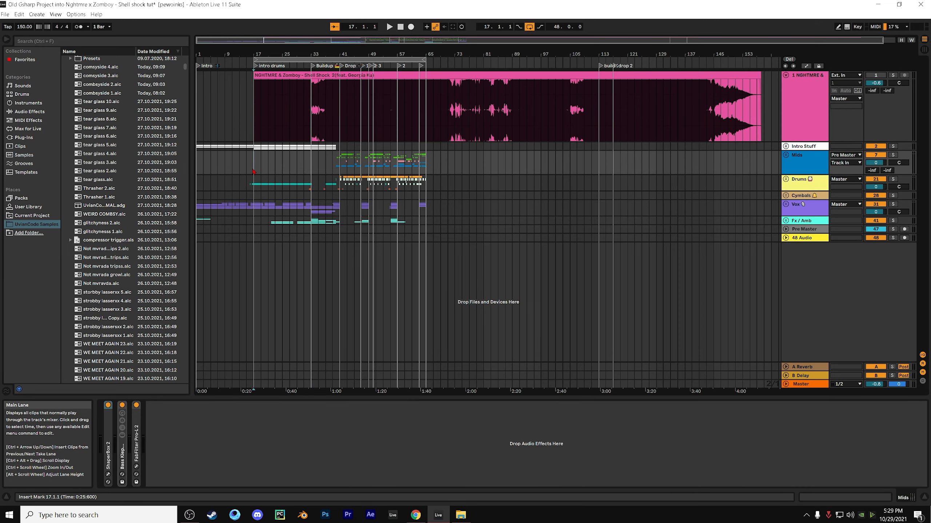
key(space)
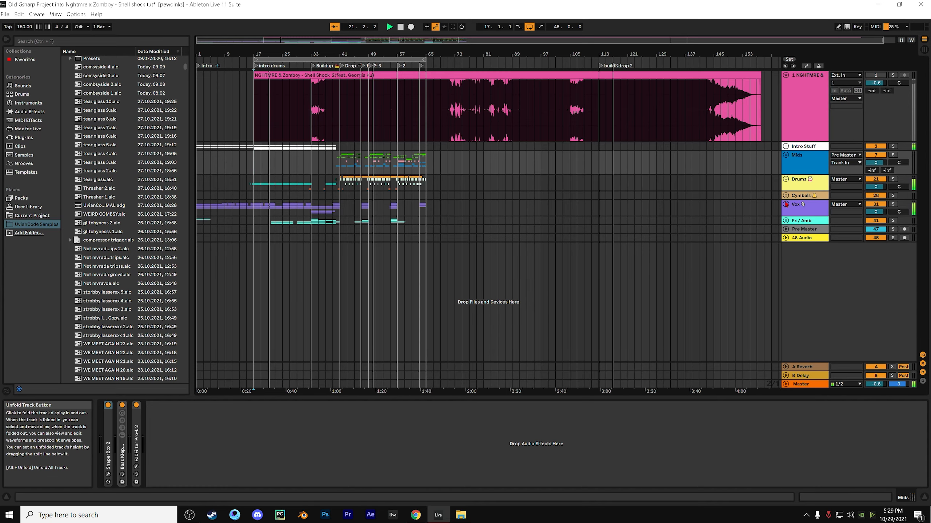
click(786, 205)
scroll(711, 195, down, 3)
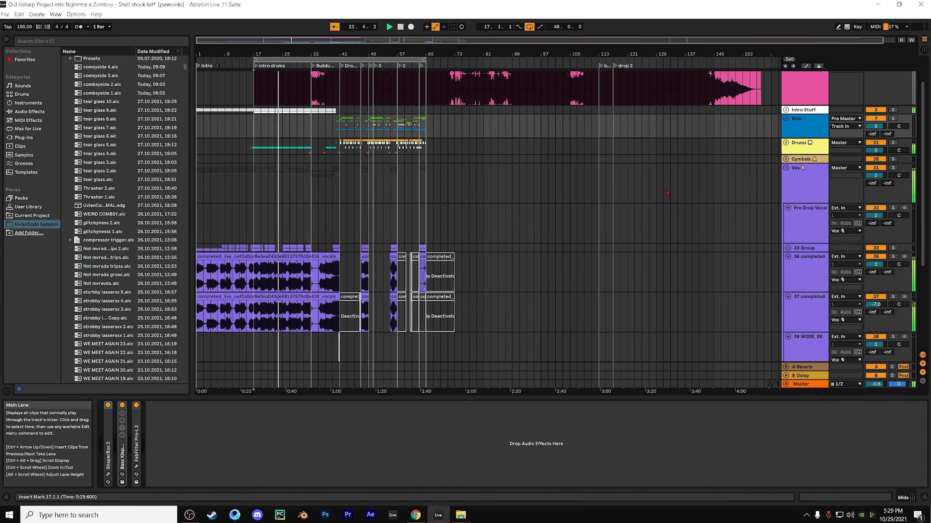
scroll(667, 193, up, 1)
scroll(666, 193, up, 3)
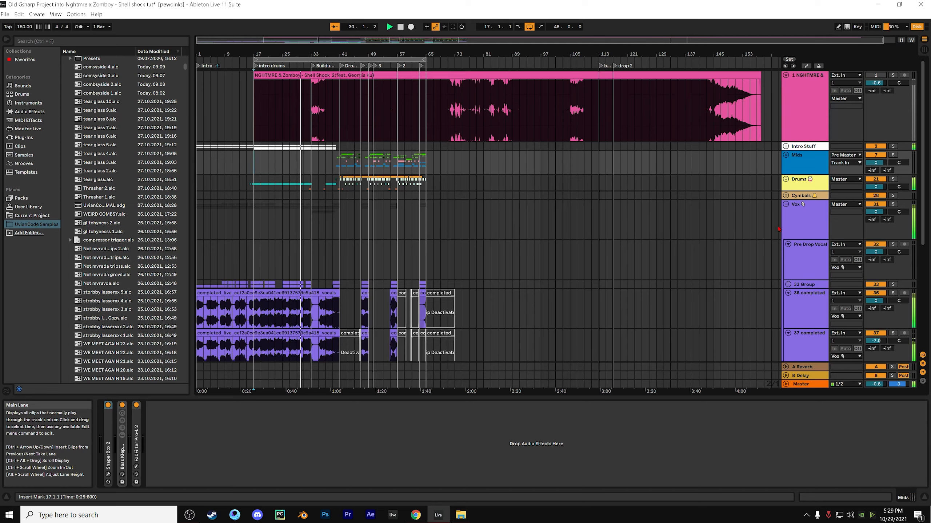
click(786, 205)
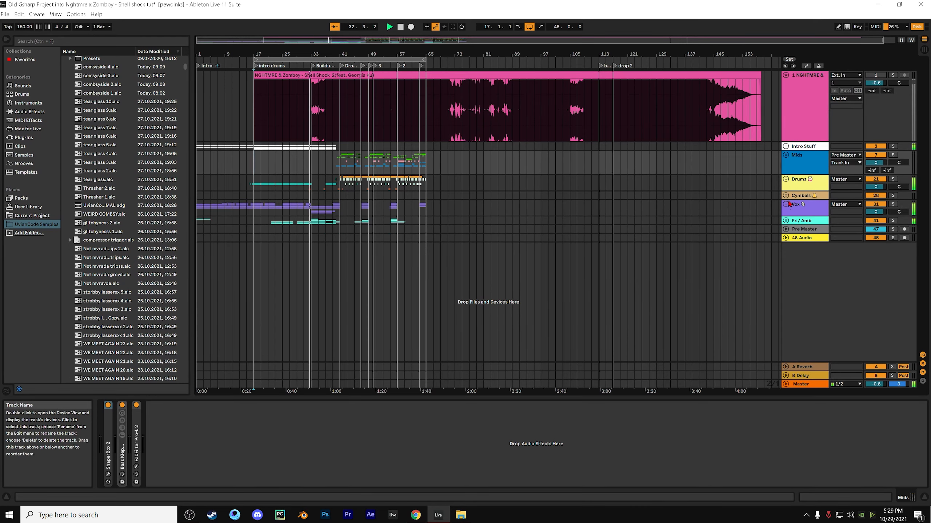
Unfold the Mids group to show its tracks and fold the NGHTMRE & Zomboy reference track
click(786, 155)
scroll(753, 252, down, 5)
scroll(751, 253, up, 4)
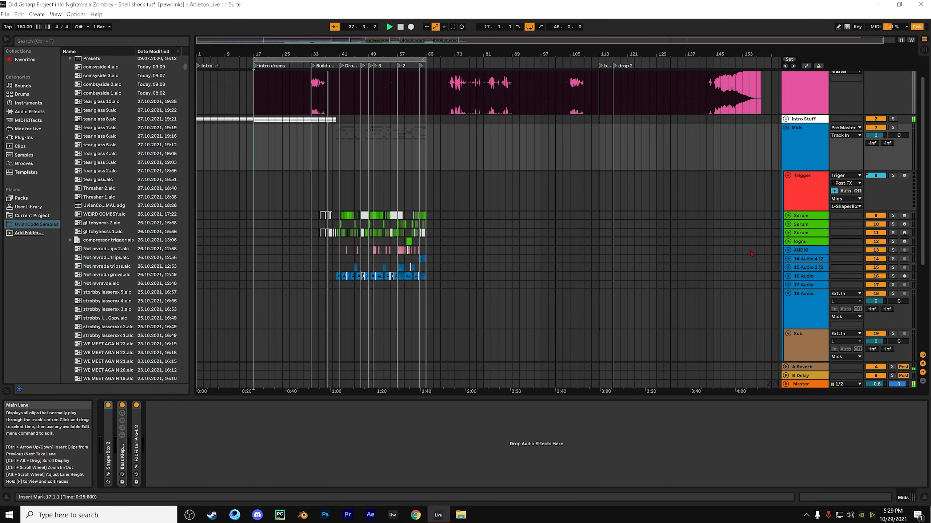
scroll(751, 253, up, 2)
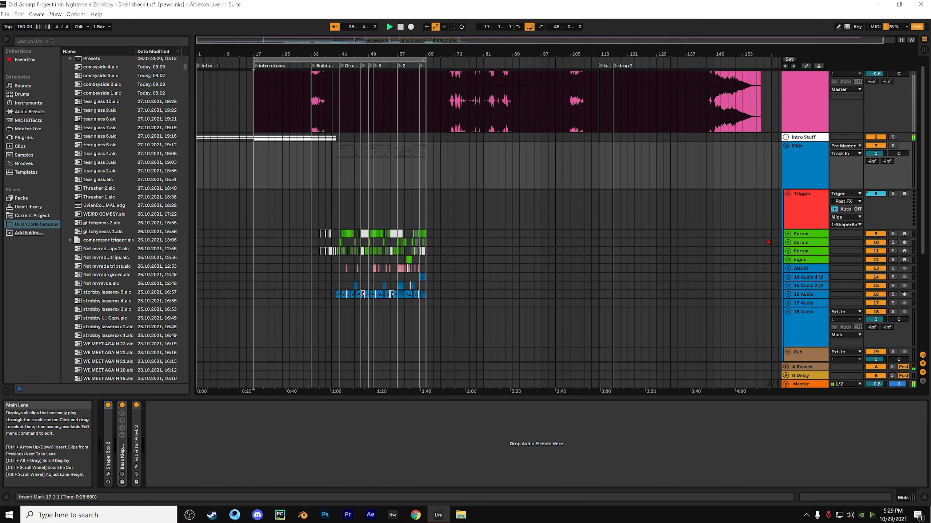
scroll(824, 122, up, 1)
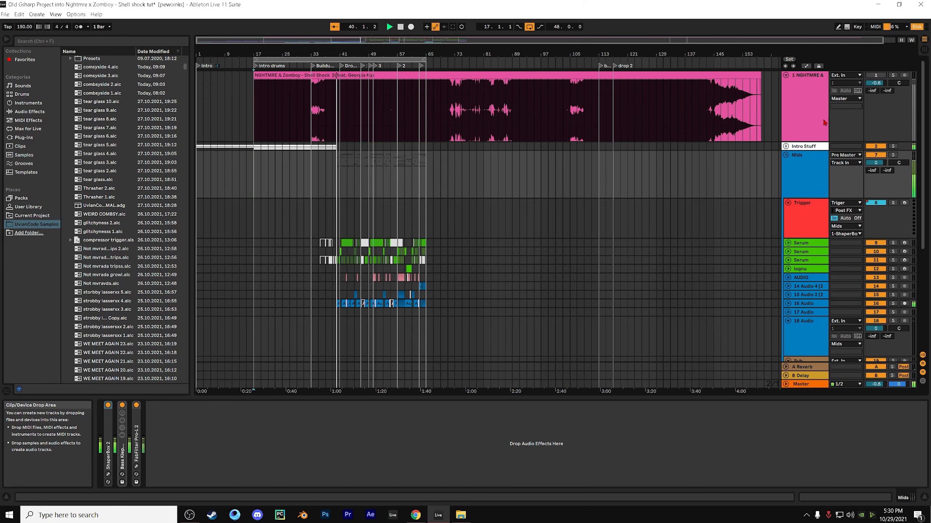
click(786, 74)
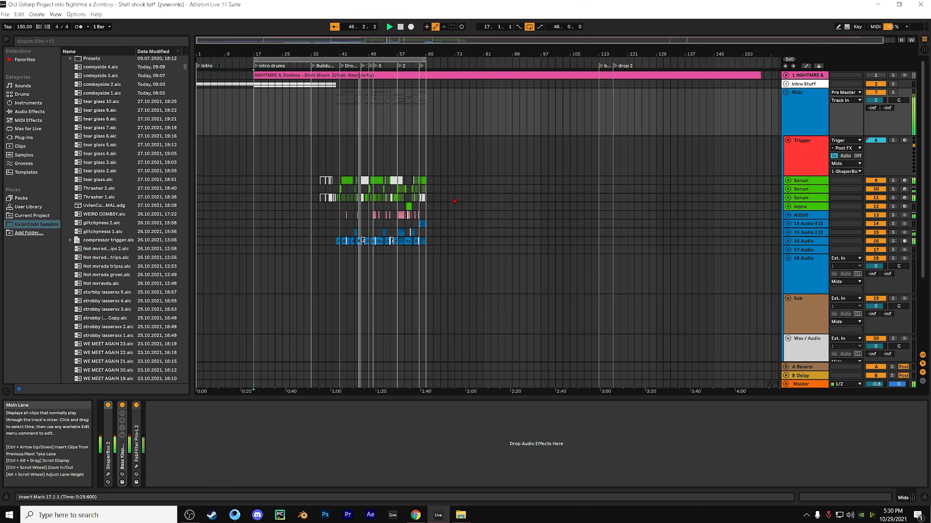
Examine the tracks and clips inside the Mids group while the drop plays
scroll(354, 209, down, 1)
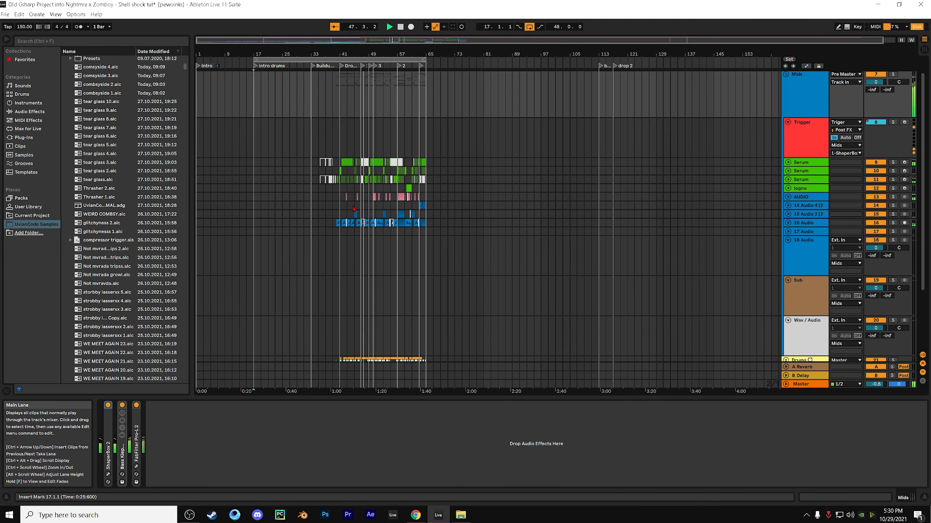
scroll(501, 235, up, 1)
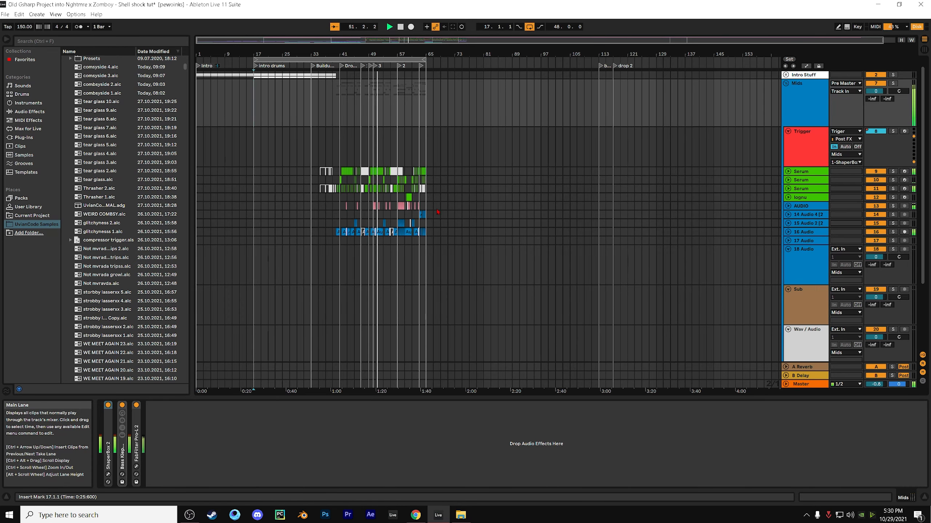
scroll(437, 212, down, 3)
scroll(437, 211, up, 2)
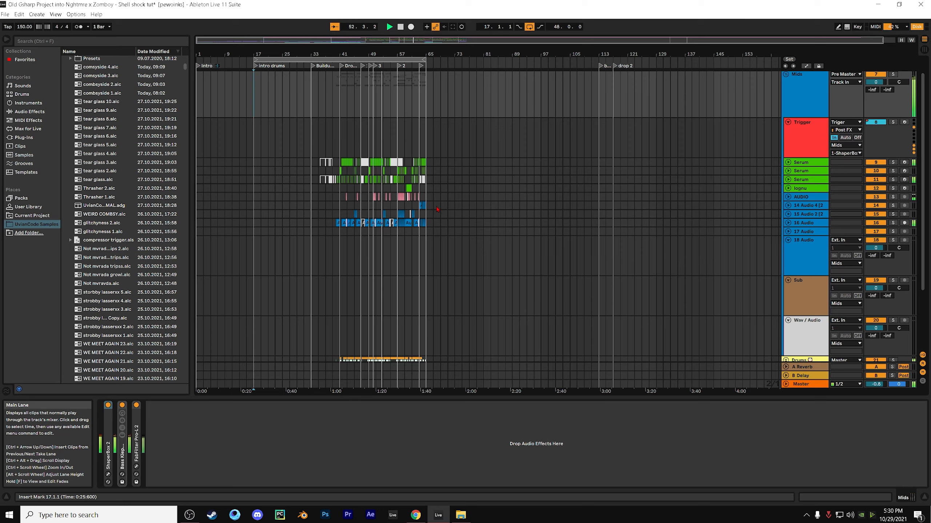
scroll(437, 210, down, 4)
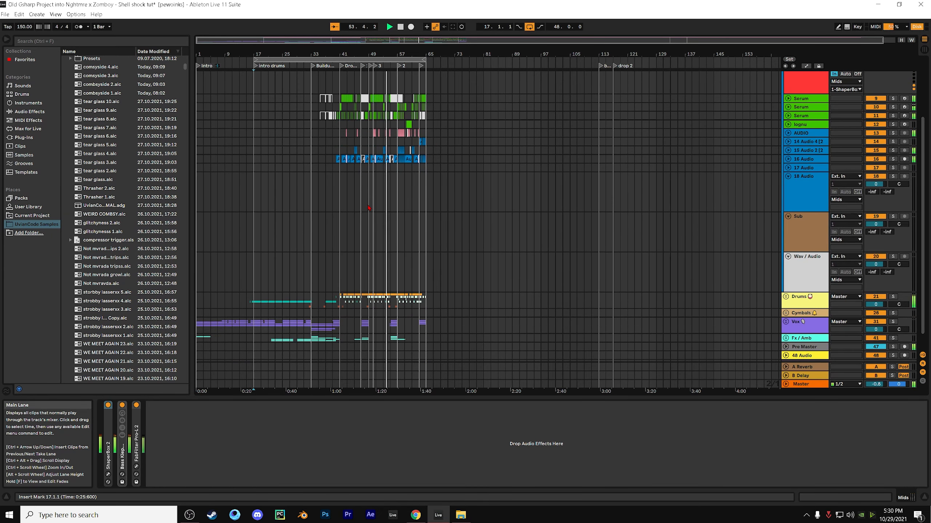
scroll(368, 208, up, 2)
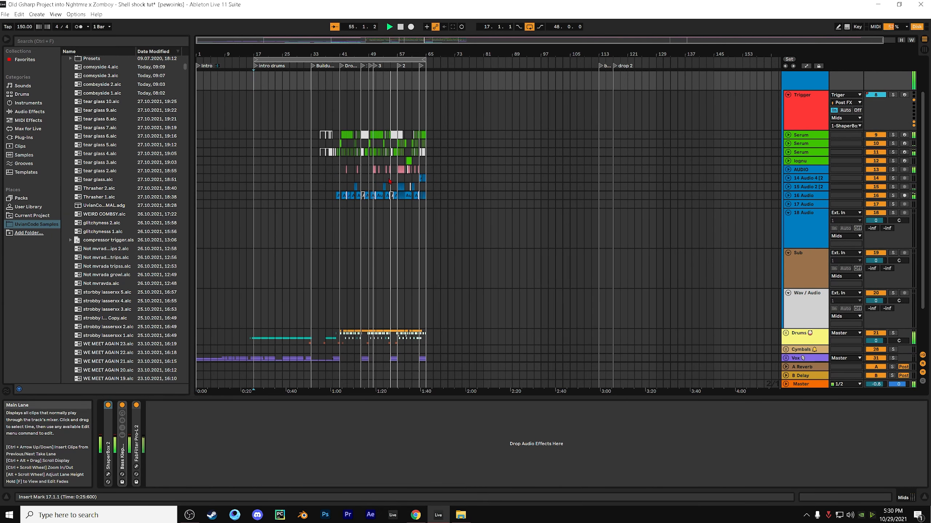
scroll(390, 182, up, 2)
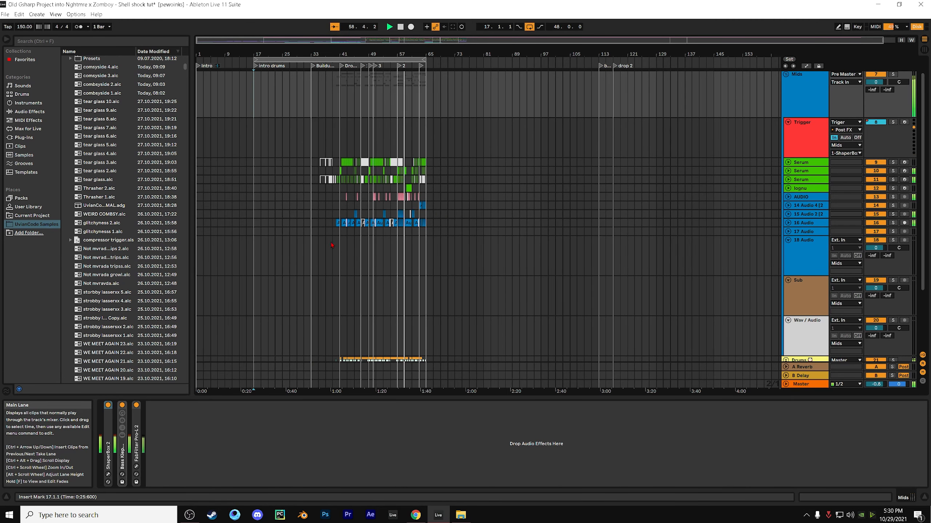
scroll(332, 245, down, 2)
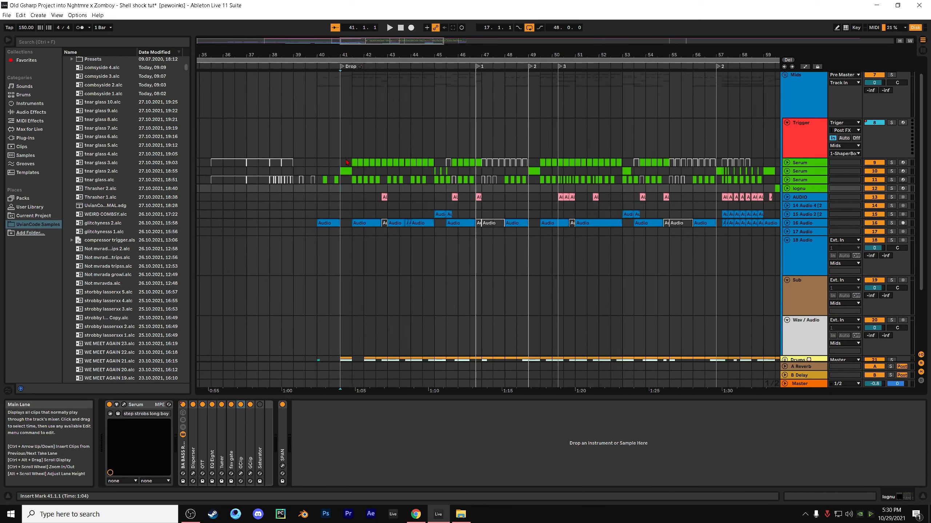
Examine the clips at the start of the drop at bar 41 on the Trigger and first Serum tracks
click(343, 154)
key(minus)
key(minus)
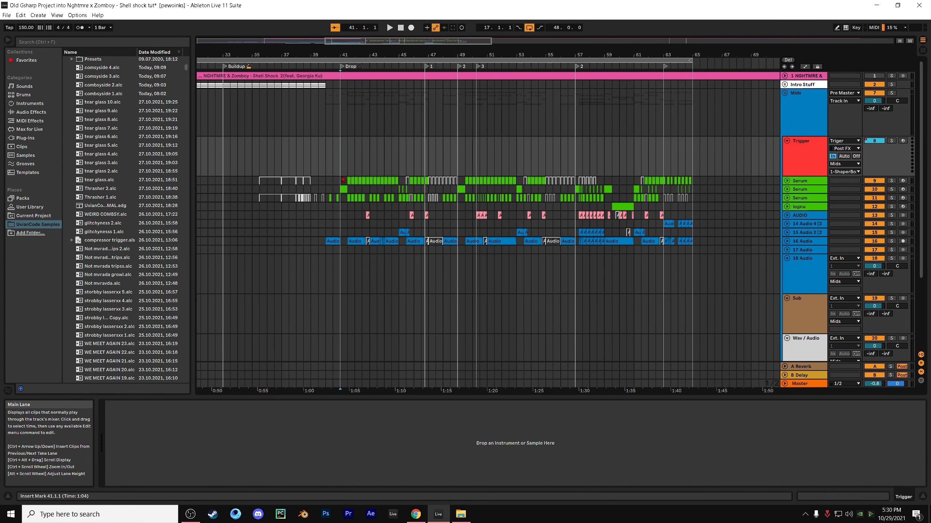
click(344, 180)
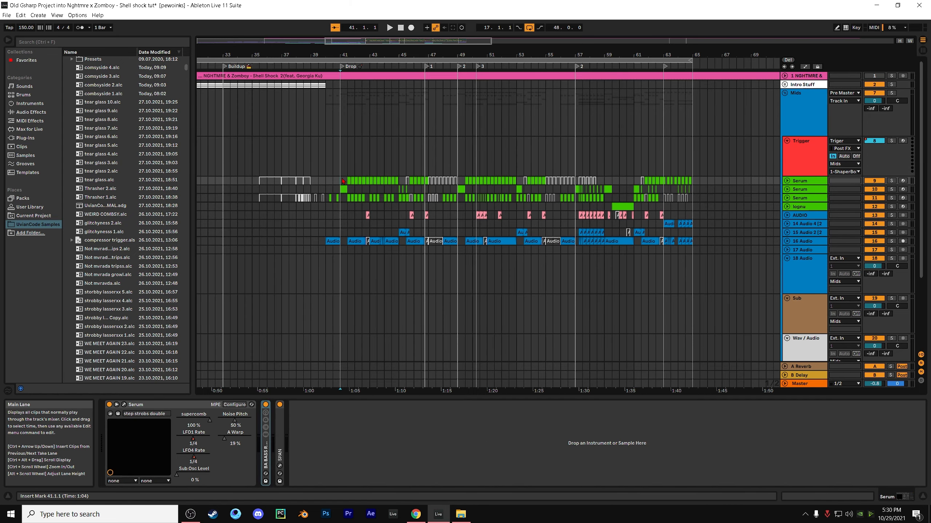
key(plus)
key(plus)
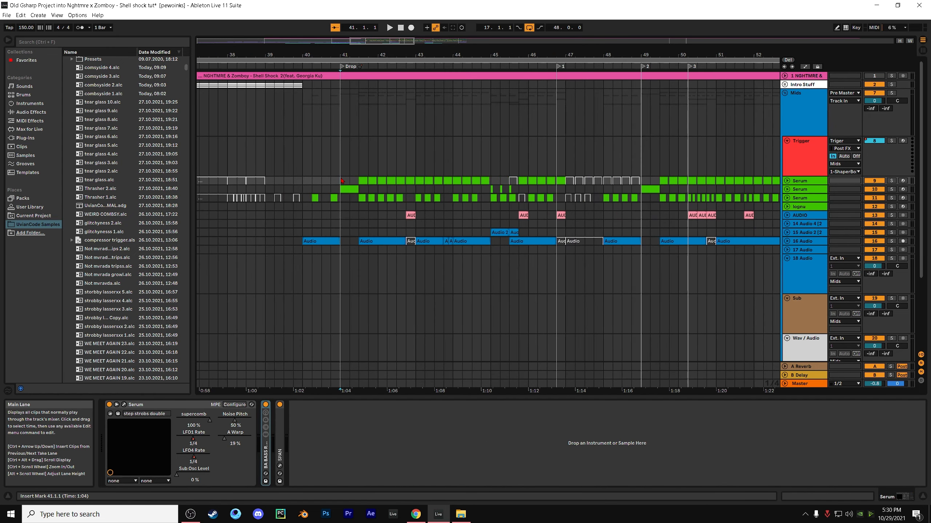
key(minus)
key(minus)
key(minus)
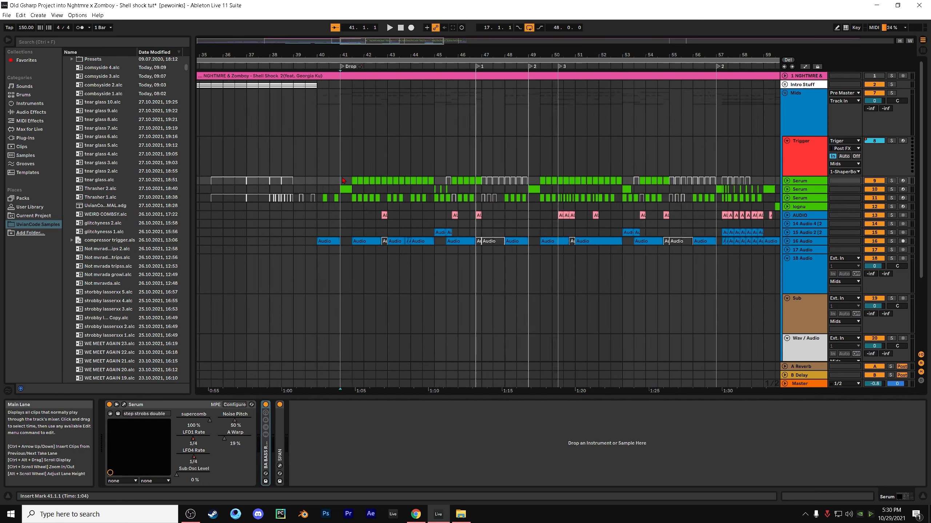
key(minus)
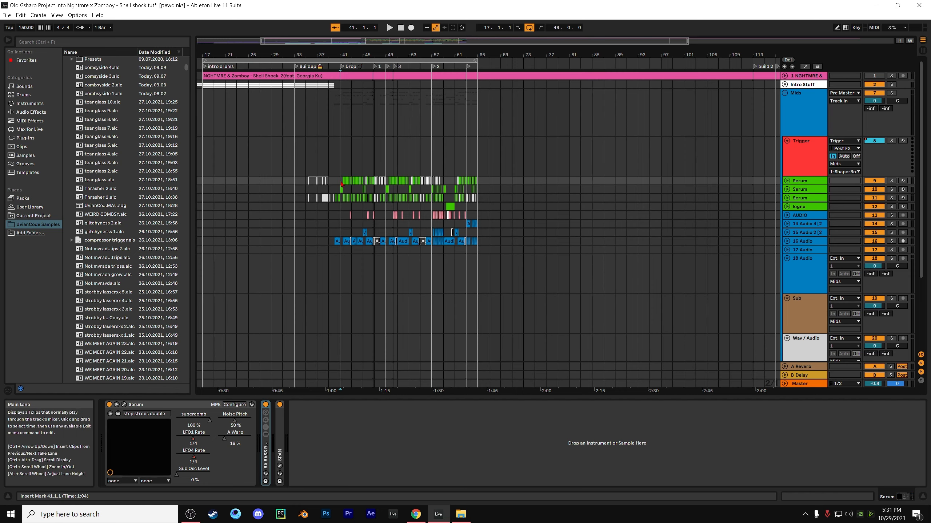
drag(341, 189, 343, 189)
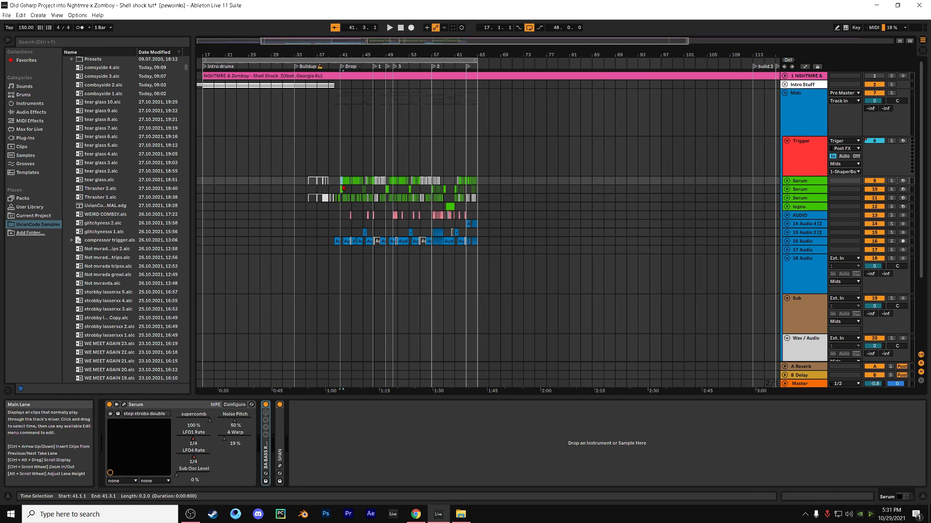
click(342, 183)
ctrl+scroll(341, 183, up, 5)
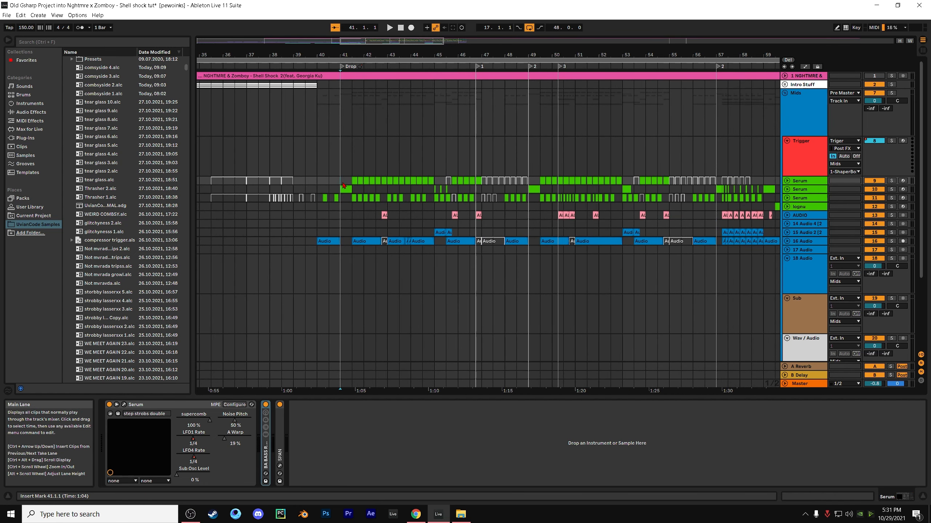
drag(343, 183, 348, 188)
click(350, 190)
click(344, 184)
ctrl+scroll(345, 186, down, 3)
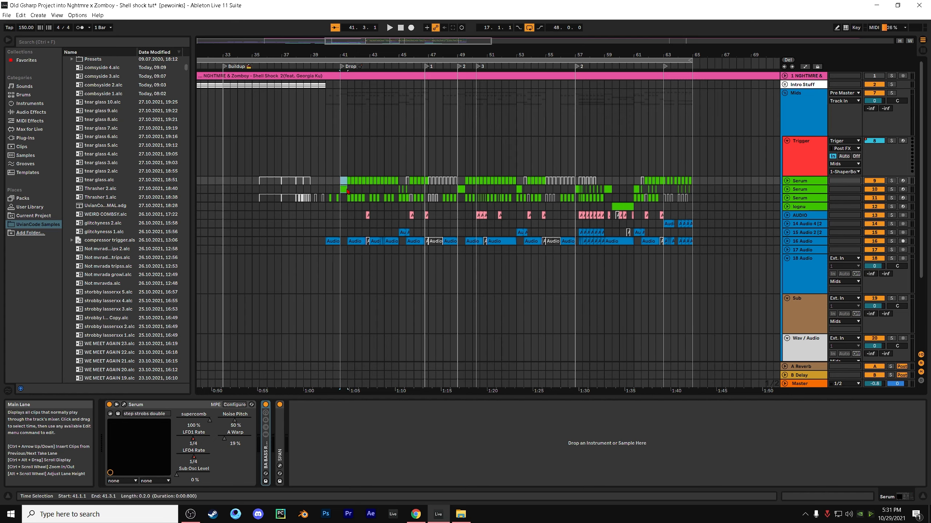
click(351, 181)
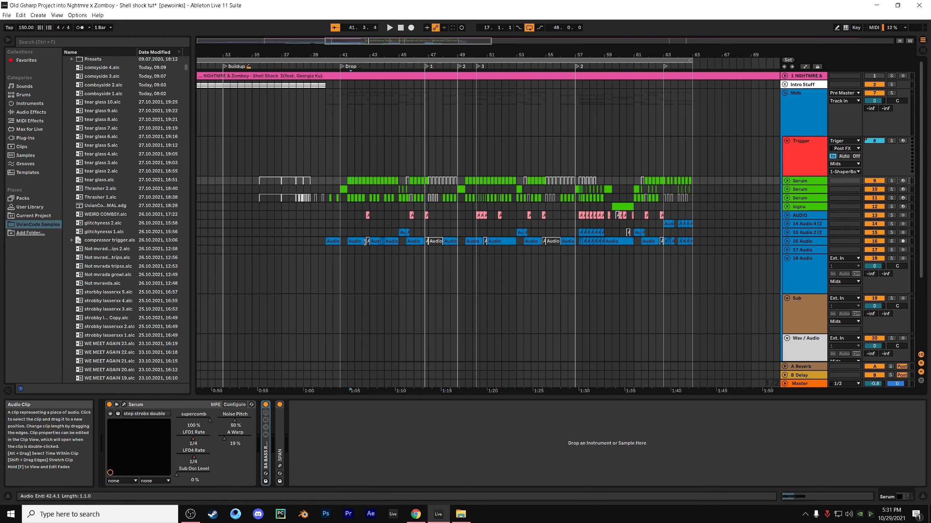
click(339, 180)
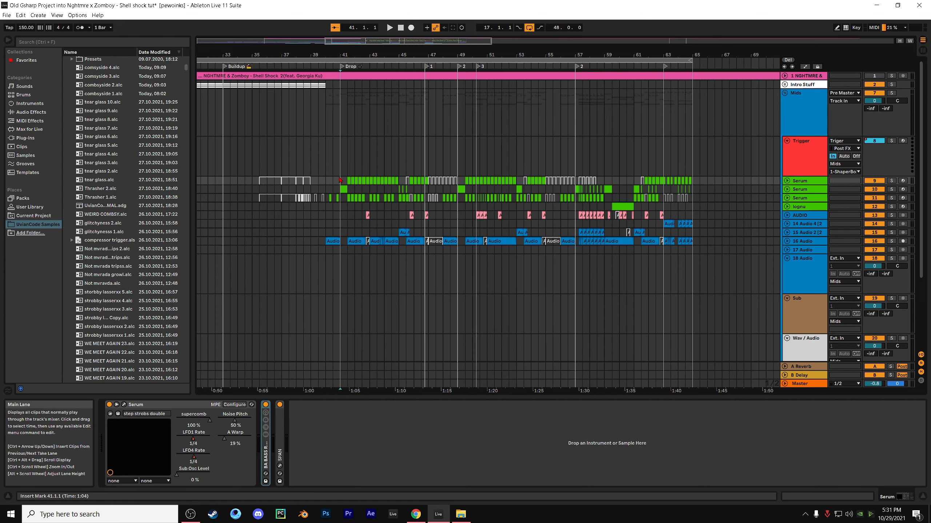
click(335, 168)
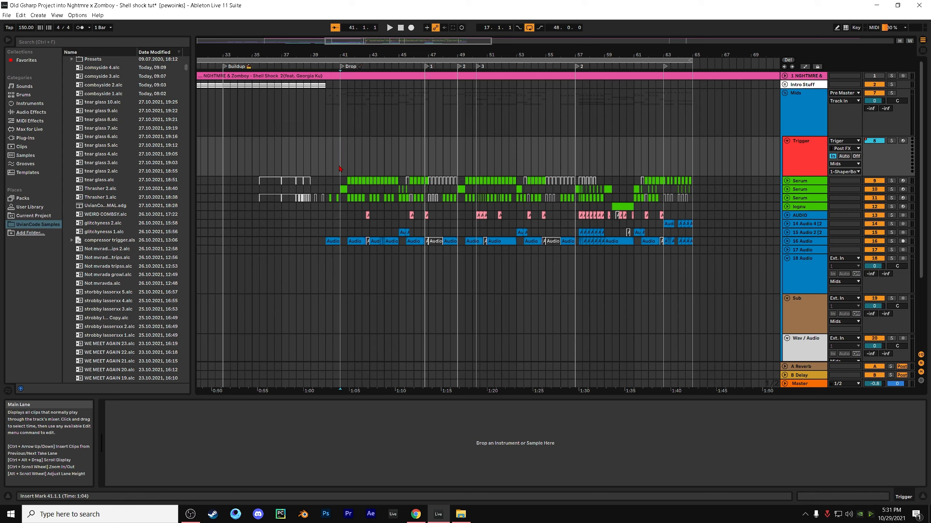
Unfold the first Serum track in the Mids group and show its devices
click(342, 189)
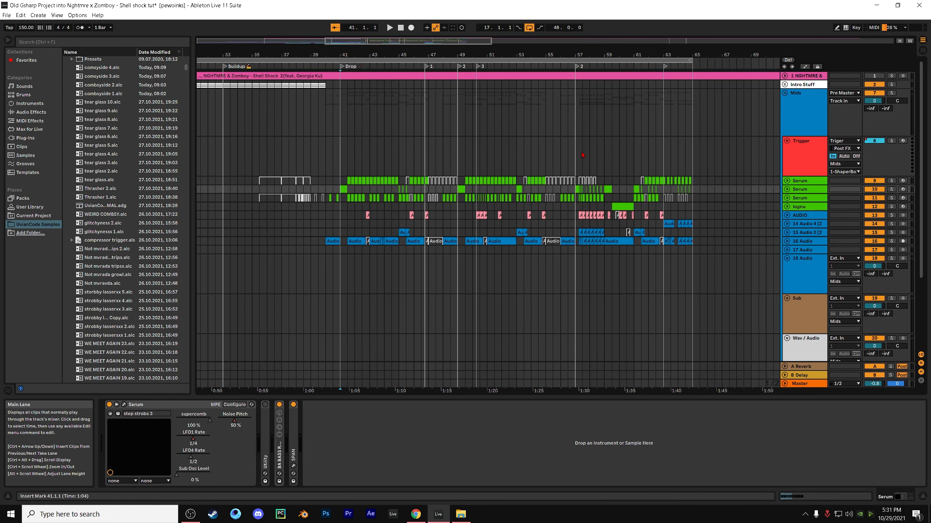
click(786, 180)
double_click(801, 182)
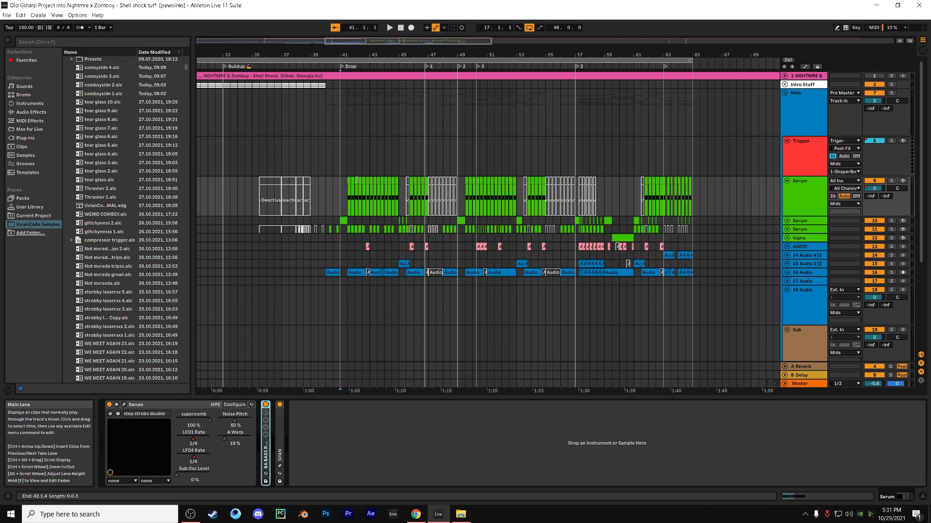
Solo and play the second Serum track from its clip at bar 41, with the track unfolded and its Serum plugin window open
click(343, 220)
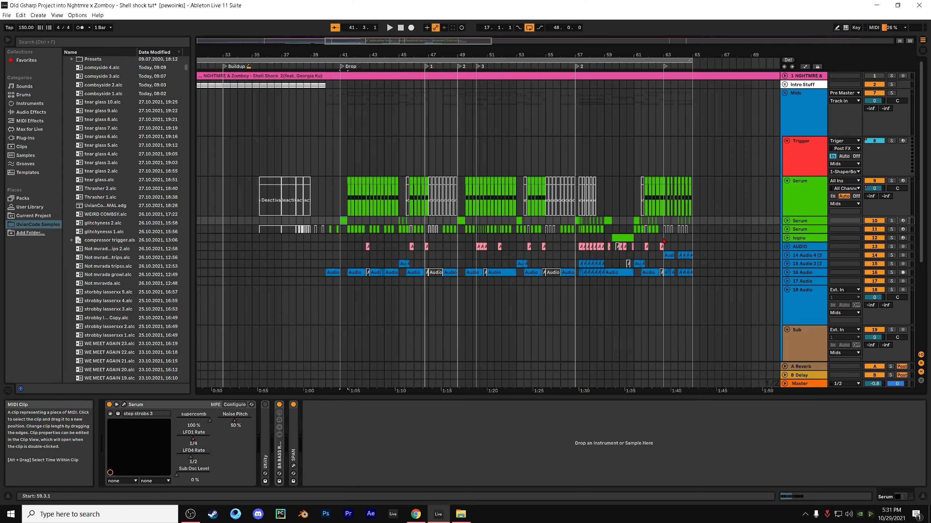
click(891, 221)
key(space)
click(787, 221)
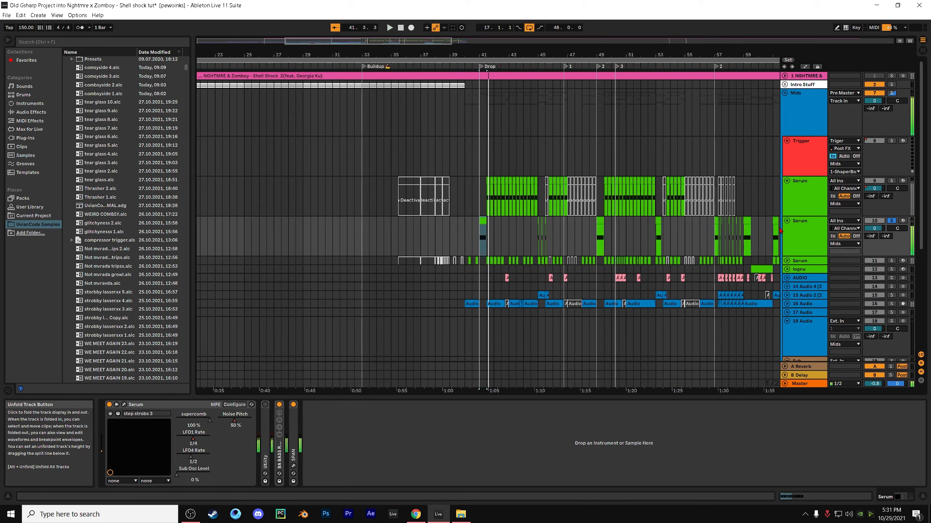
click(124, 405)
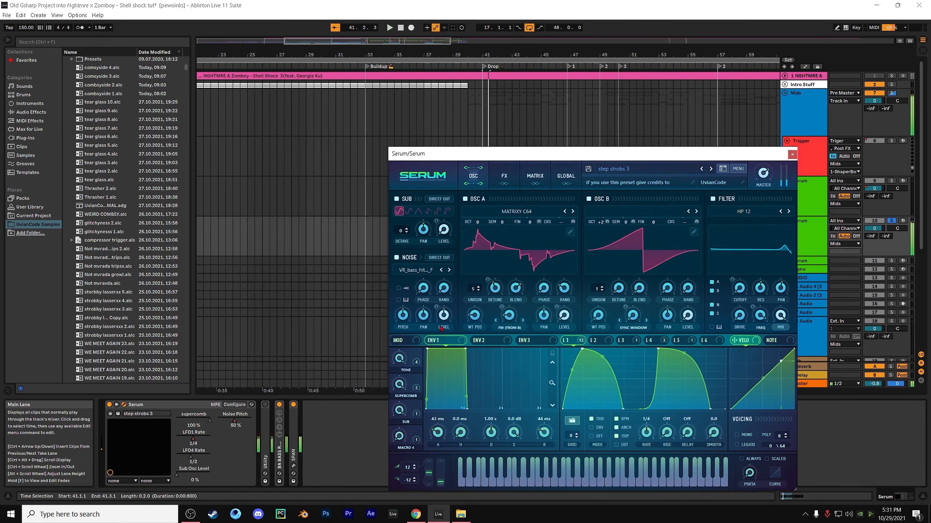
Look through the Analog wavetables available for oscillator A of the step strobs 3 preset, leaving the current one selected
mouse_move(444, 325)
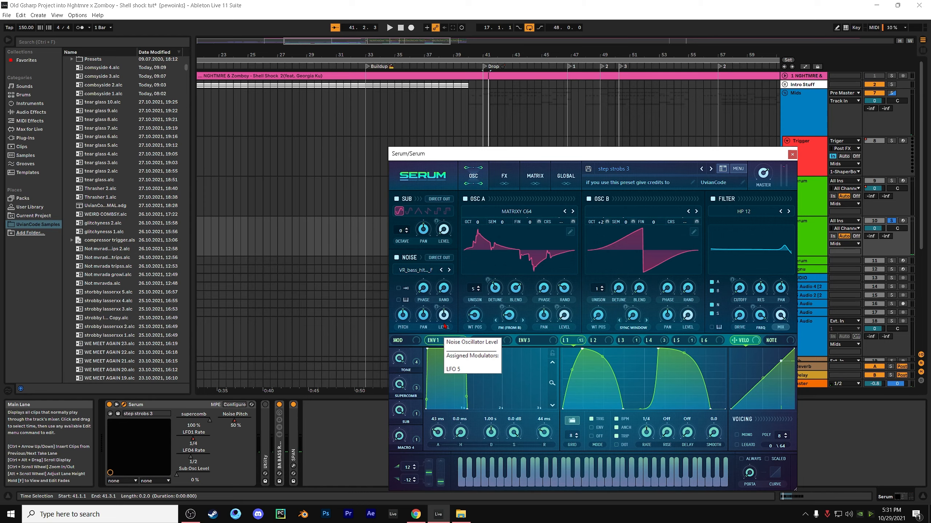
click(506, 216)
mouse_move(513, 221)
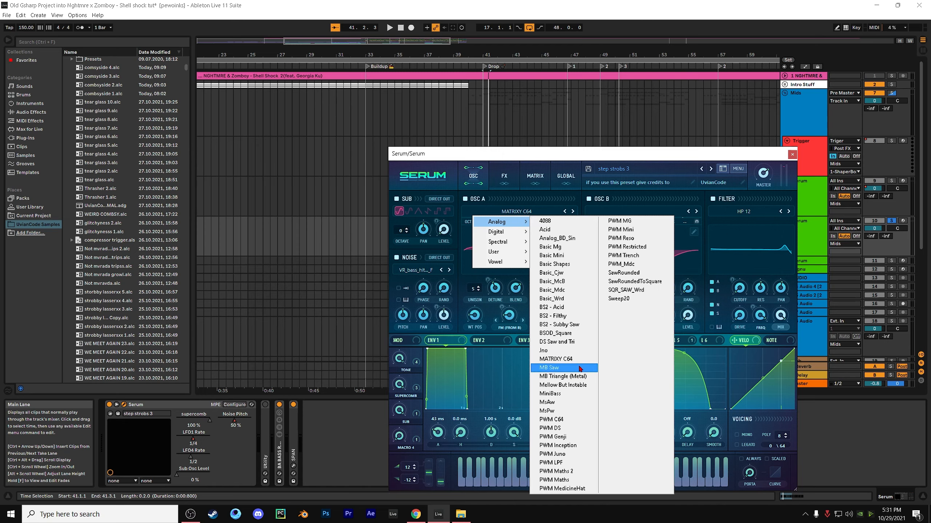
click(463, 269)
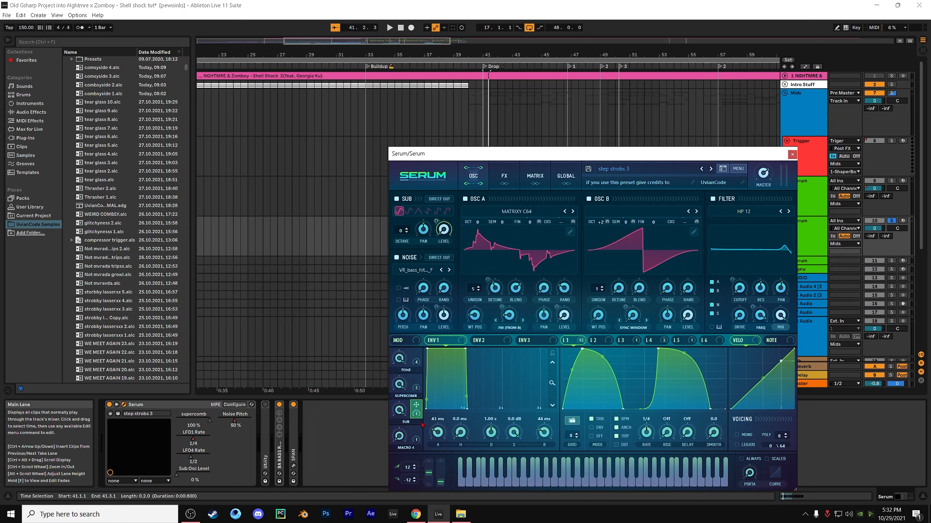
Inspect the Supercomb, Sub and Tone macros and the oscillator A warp modulation in the step strobs 3 preset
double_click(418, 396)
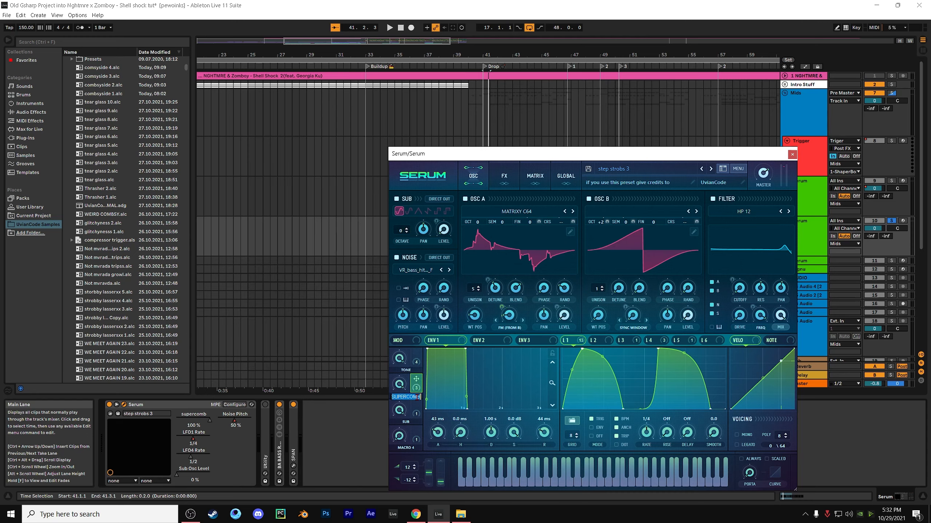
click(419, 403)
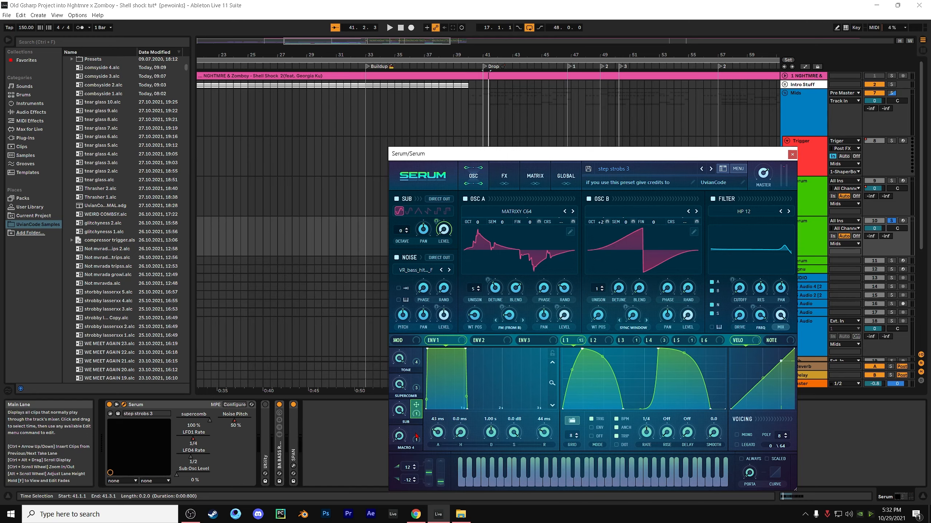
click(417, 363)
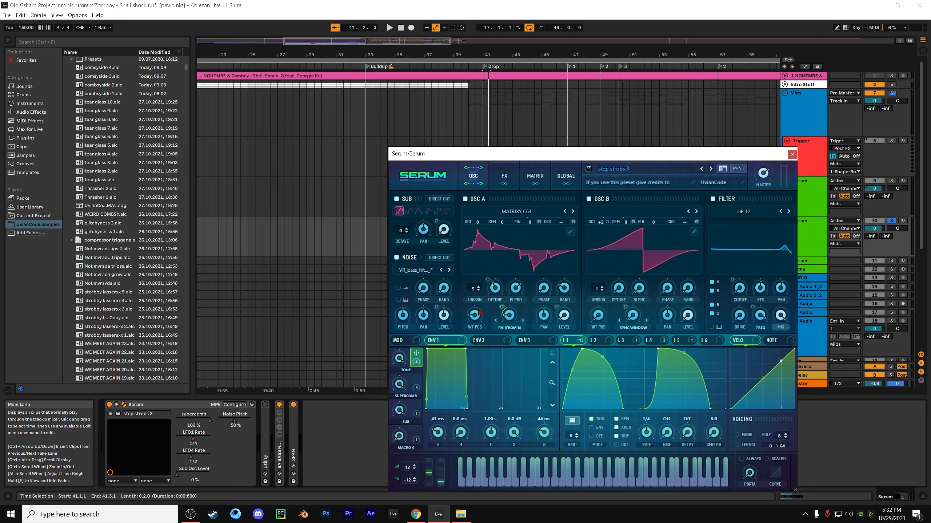
mouse_move(478, 319)
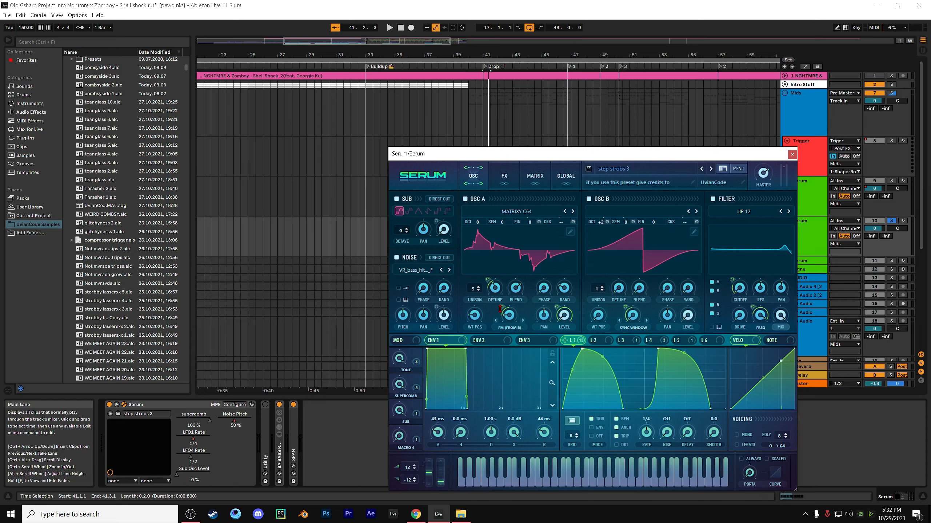
mouse_move(500, 309)
Check the Tone macro's assignments and audition the soloed bass sound from bar 41
mouse_move(502, 306)
mouse_move(418, 364)
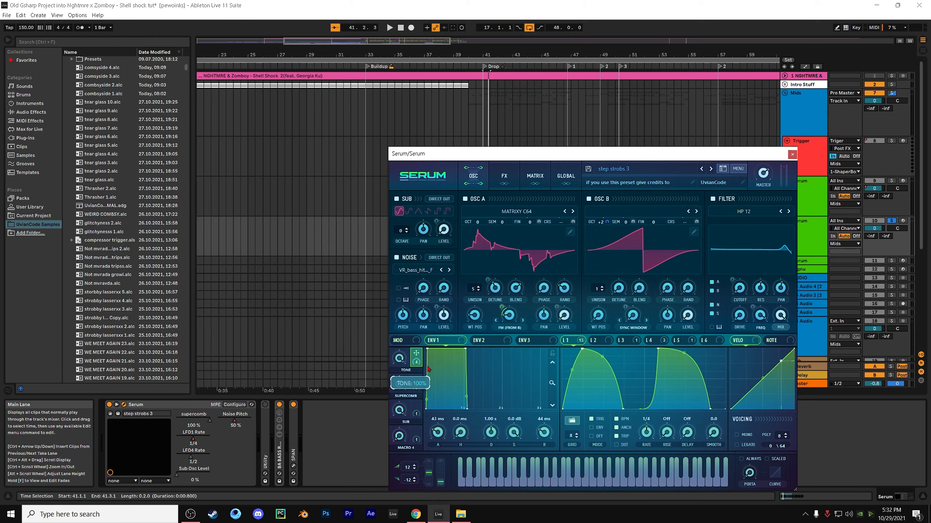
drag(429, 369, 406, 429)
drag(416, 401, 455, 361)
key(space)
key(space)
key(space)
key(space)
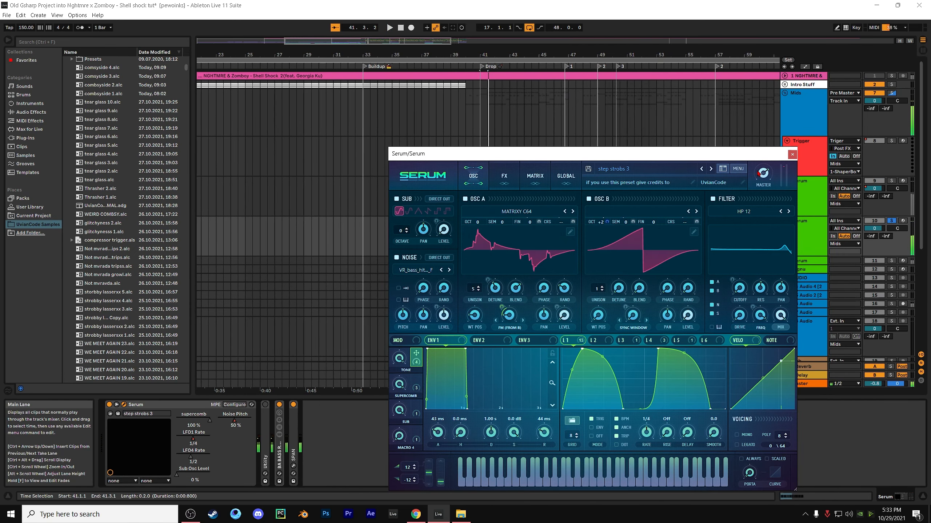
Close the Serum window and show the MIDI notes of the first Serum track's clip at bar 41.3
click(791, 154)
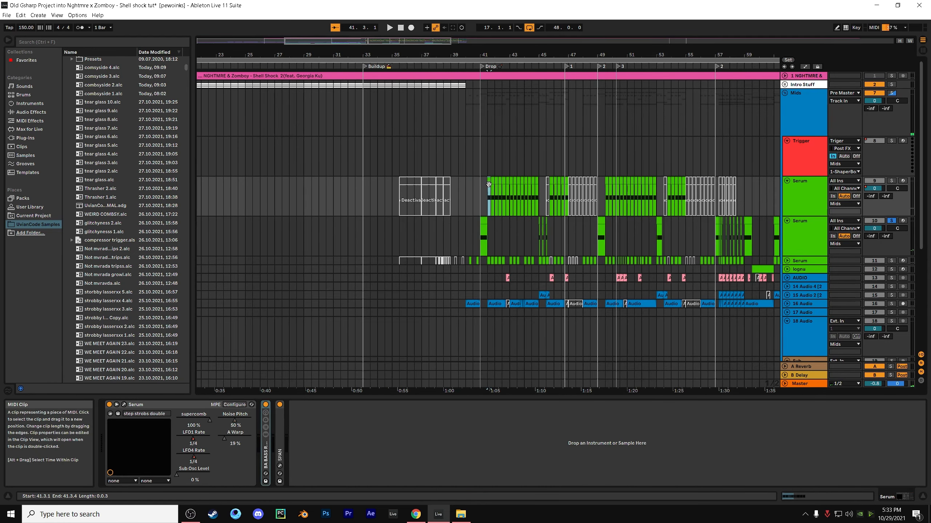
click(490, 181)
double_click(489, 181)
scroll(331, 396, down, 3)
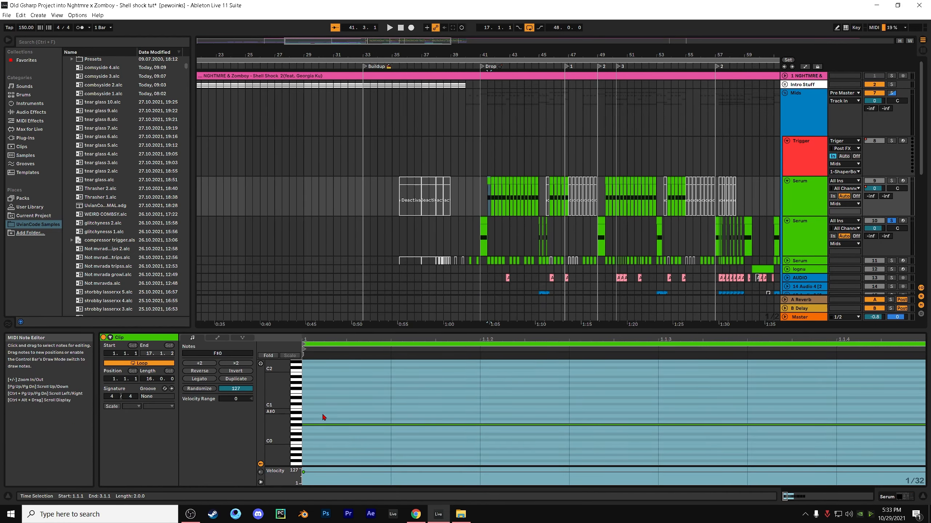
Play the second Serum track's clip at bar 41 and reopen that track's Serum plugin window
click(476, 208)
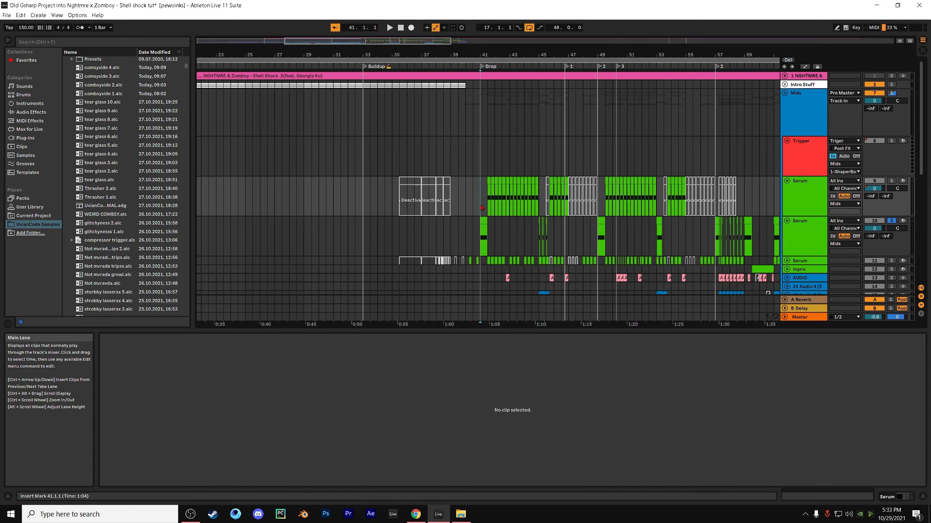
click(482, 221)
key(space)
key(space)
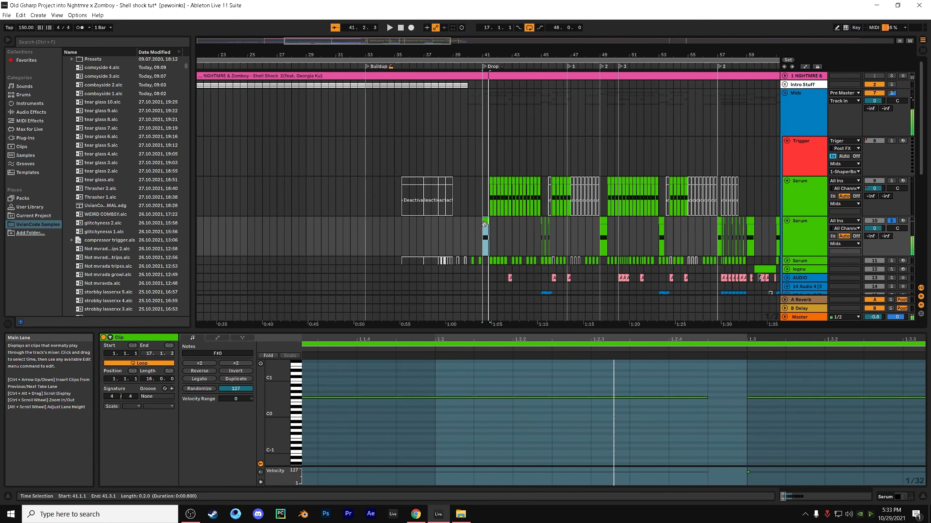
double_click(804, 235)
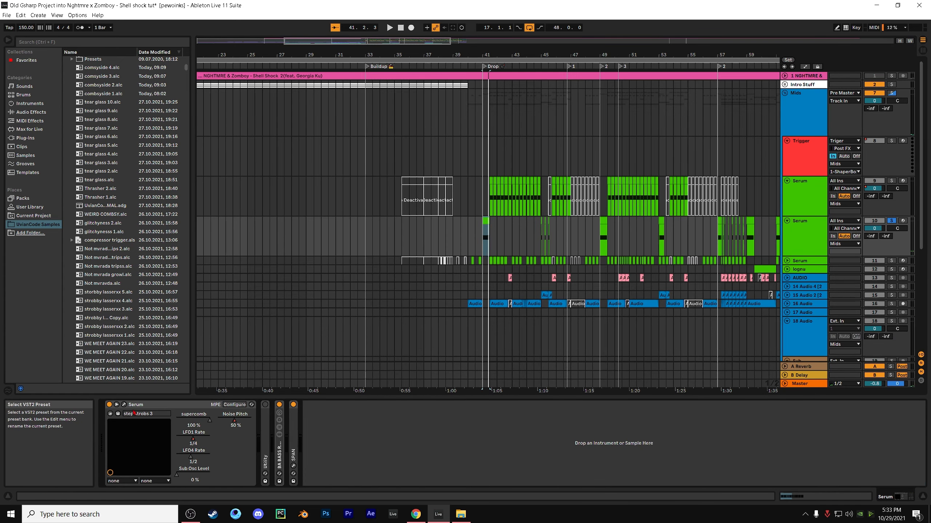
click(125, 406)
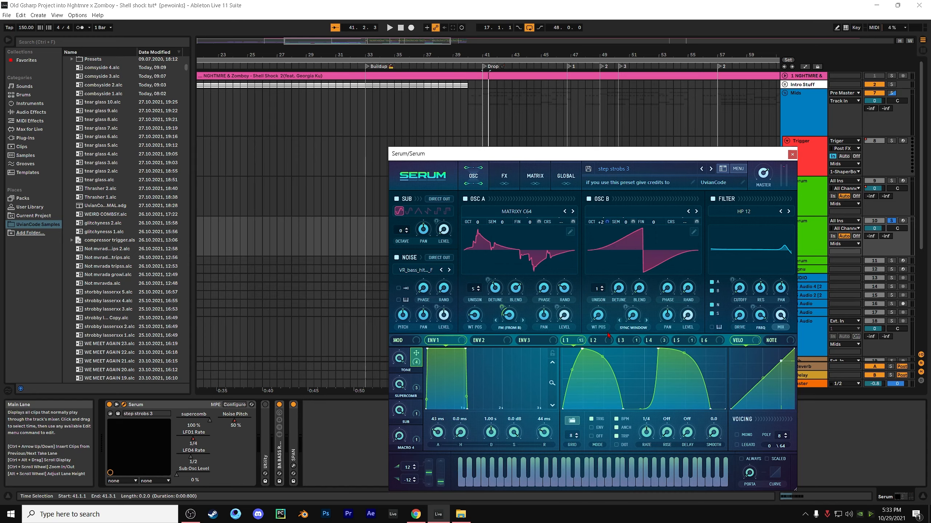
Examine what LFO 1 modulates and check the warp mode options of oscillator B
click(630, 341)
click(599, 341)
click(573, 341)
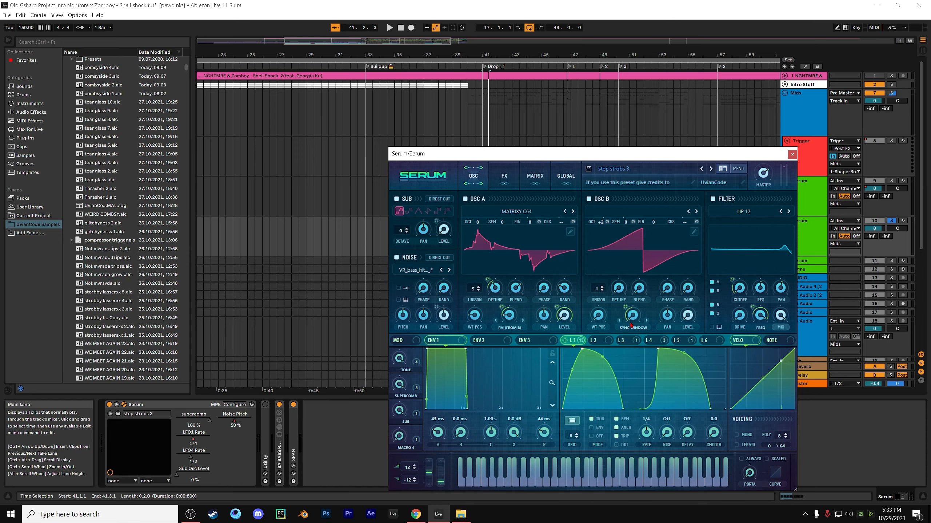
click(632, 327)
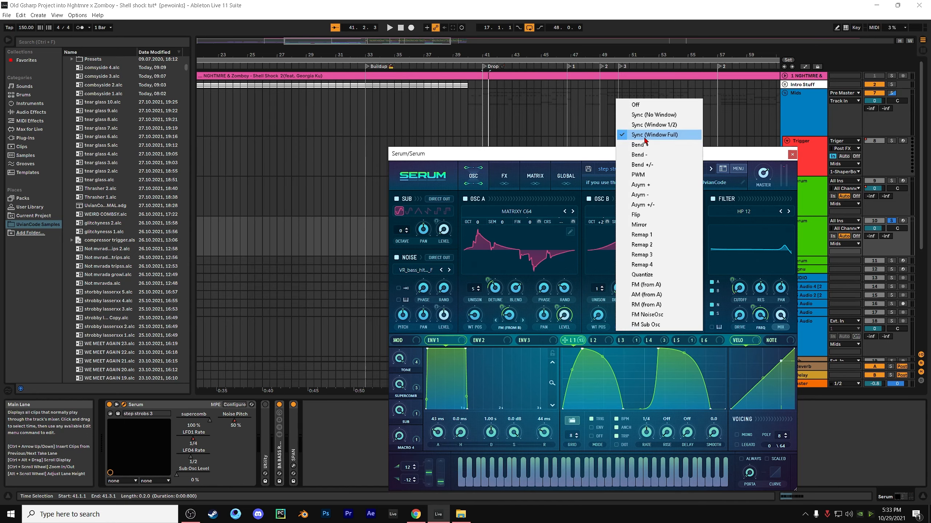
click(595, 313)
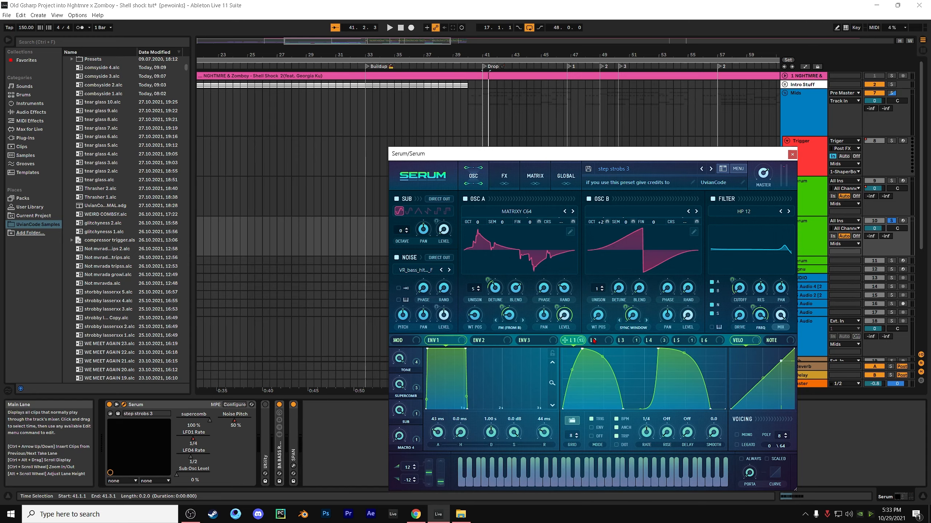
Check the Multi filter types for the HP 12 filter and inspect LFO 1's modulation of the filter and oscillator A controls
mouse_move(627, 307)
click(744, 212)
mouse_move(741, 234)
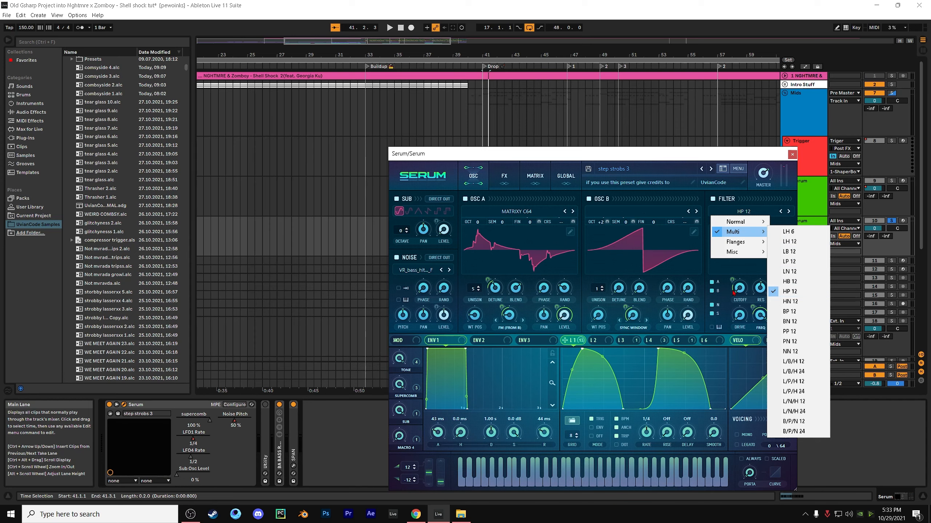
click(745, 293)
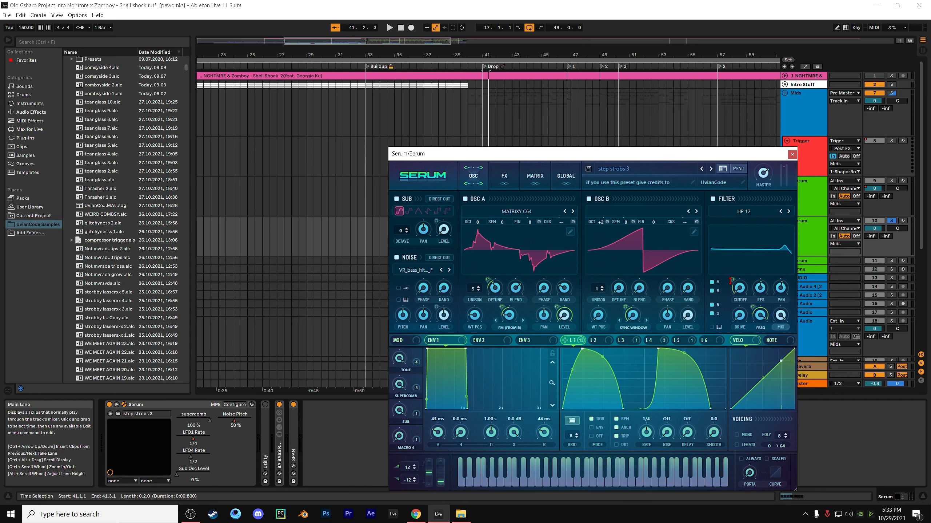
mouse_move(755, 309)
mouse_move(565, 290)
mouse_move(488, 280)
View the shapes of LFO 3 and LFO 2, and review the modulation matrix assignments
click(622, 341)
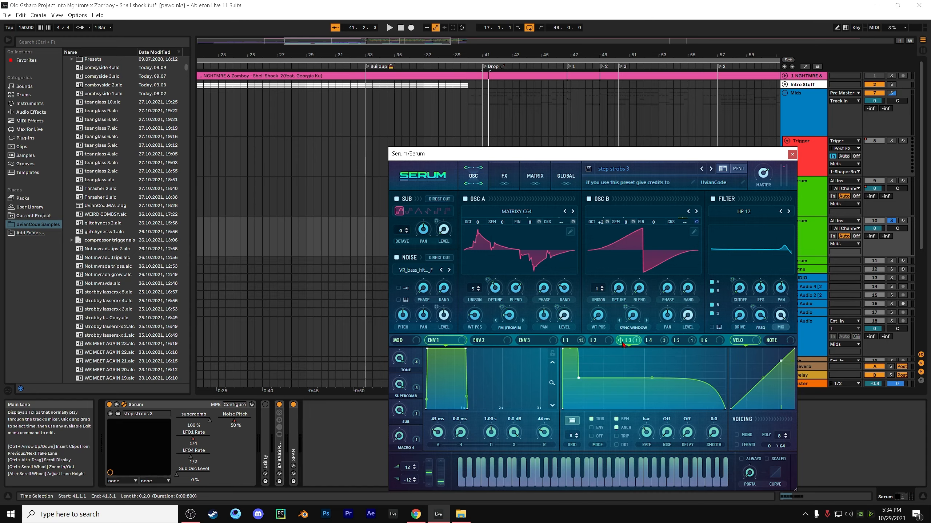
click(603, 344)
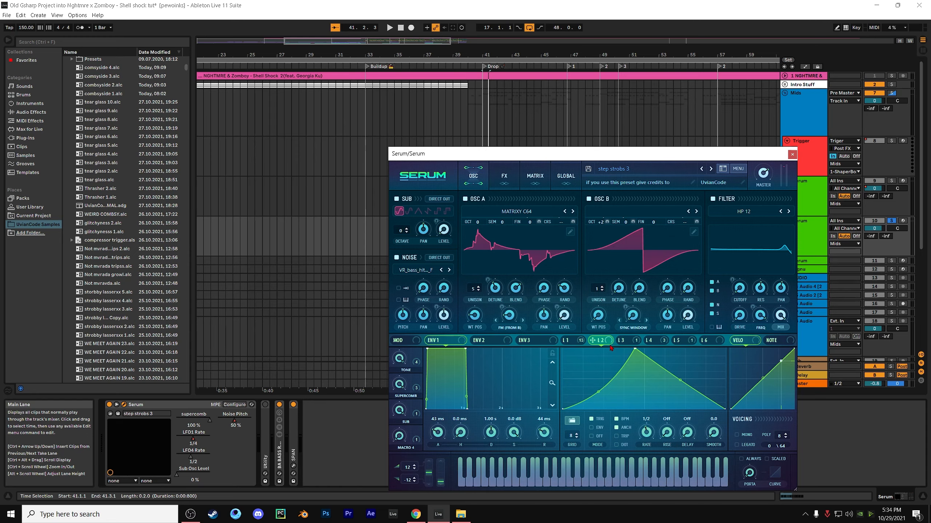
click(565, 173)
click(535, 176)
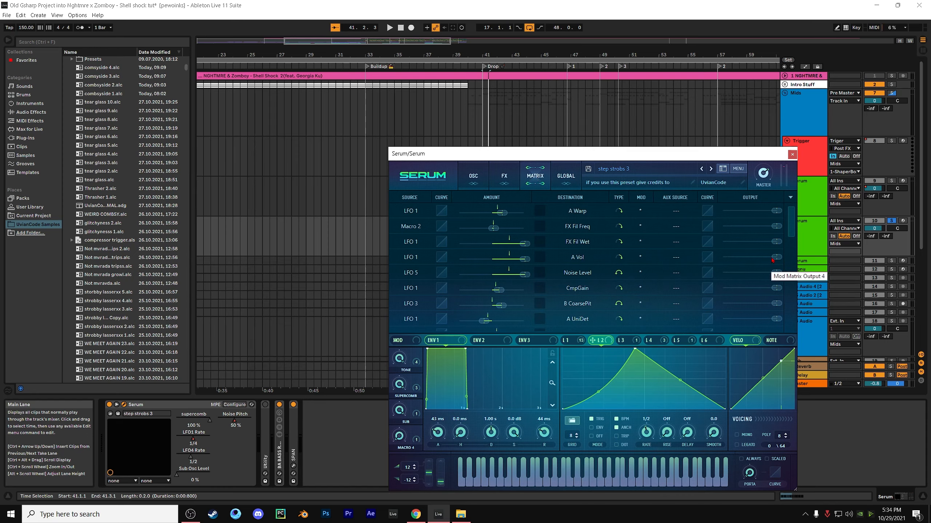
mouse_move(792, 225)
mouse_down()
mouse_move(790, 312)
mouse_move(795, 231)
mouse_up()
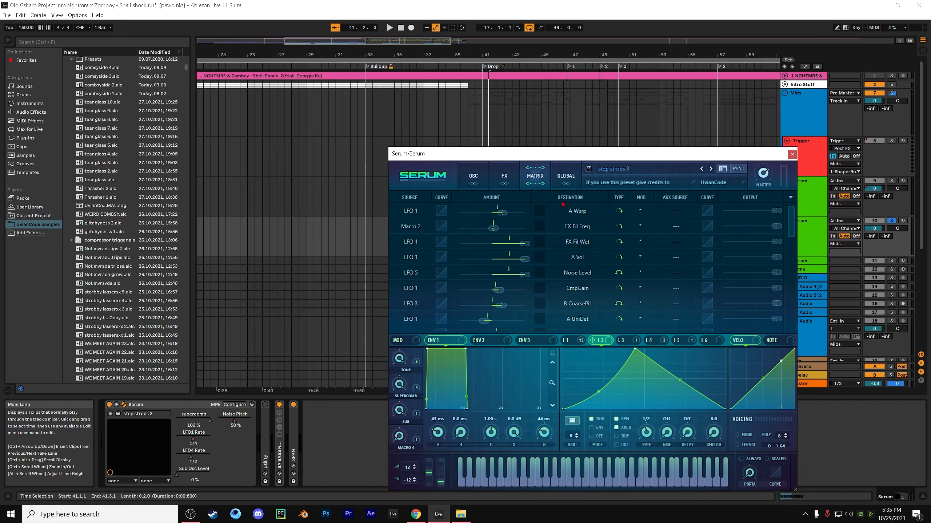
Review the preset's effects chain and LFO 3's shape, and return to the oscillator page
click(503, 178)
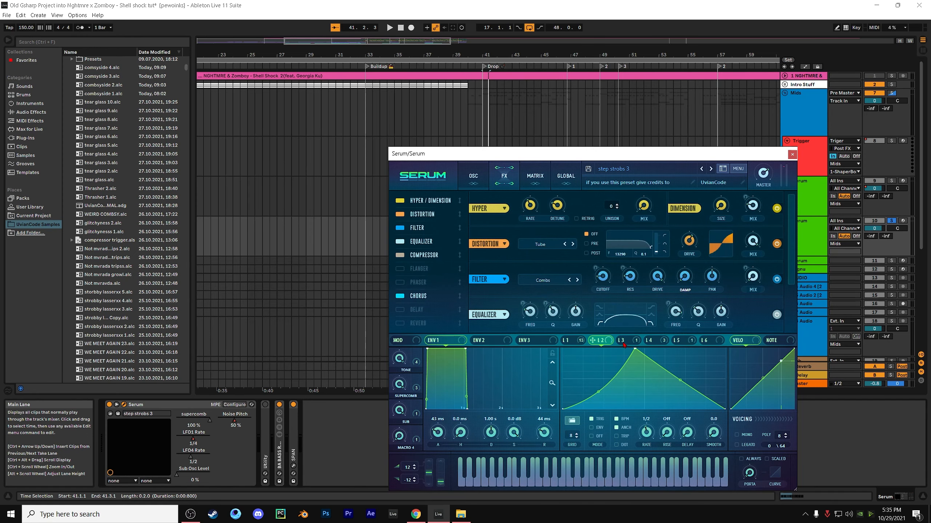
click(622, 341)
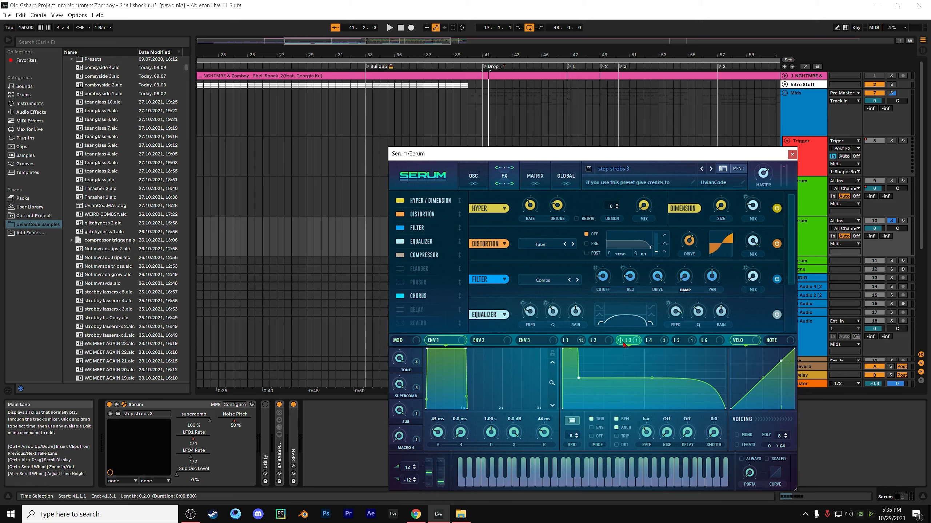
click(487, 183)
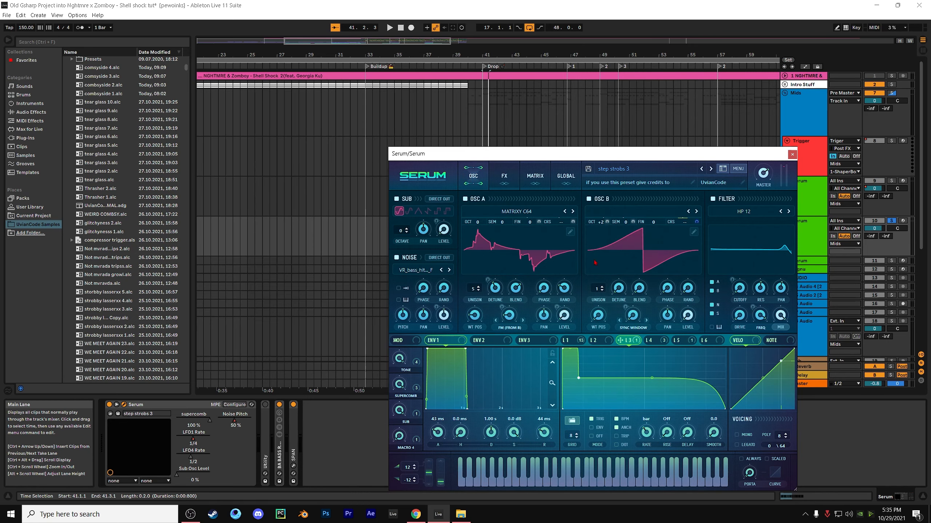
Examine LFO 4's stepped shape and its modulated pitch controls, and show LFO 5
click(658, 342)
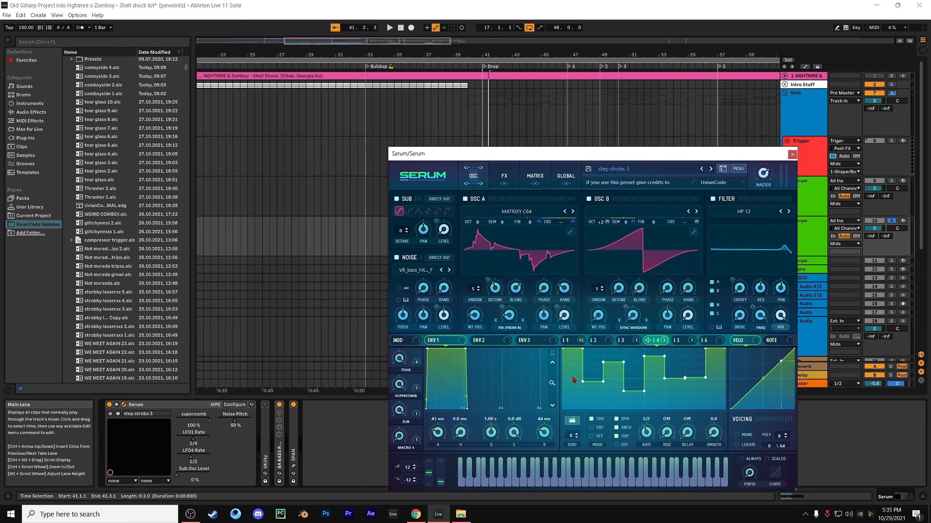
drag(573, 380, 571, 348)
mouse_move(631, 222)
click(678, 340)
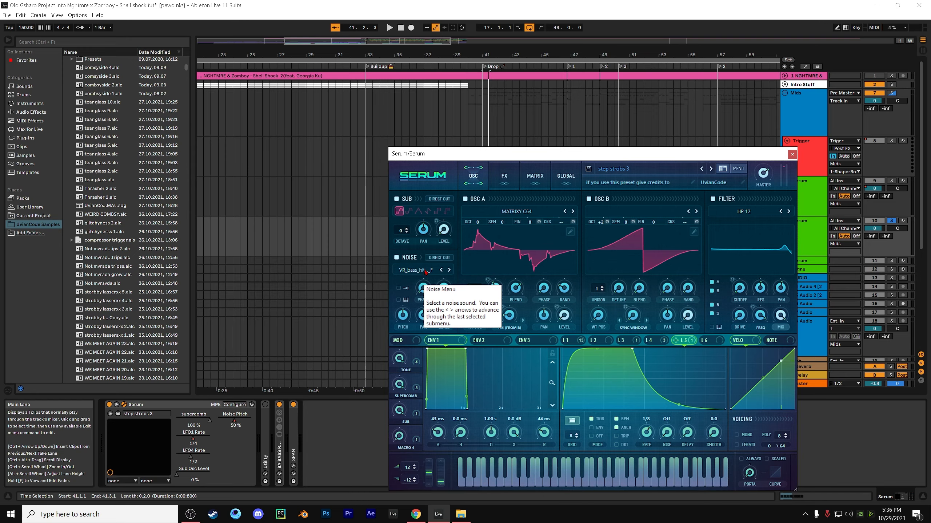
Browse the noise samples in UvianCode > Basses > Bass_Stabs, and inspect the modulation of the noise oscillator's level
click(425, 272)
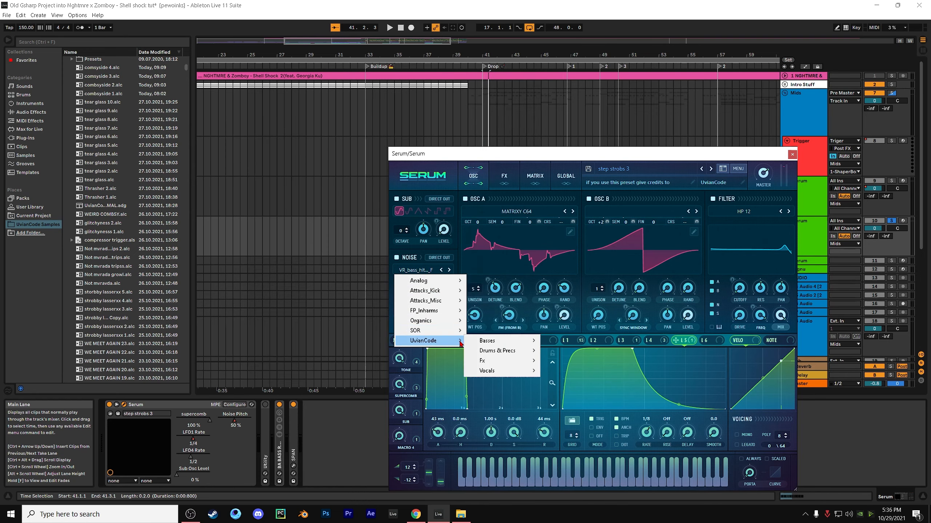
mouse_move(425, 291)
mouse_move(458, 340)
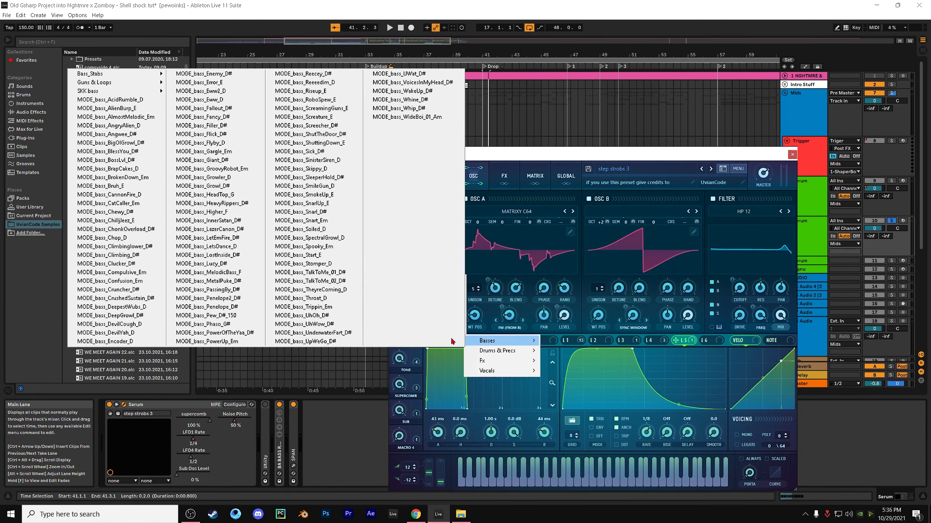
mouse_move(139, 83)
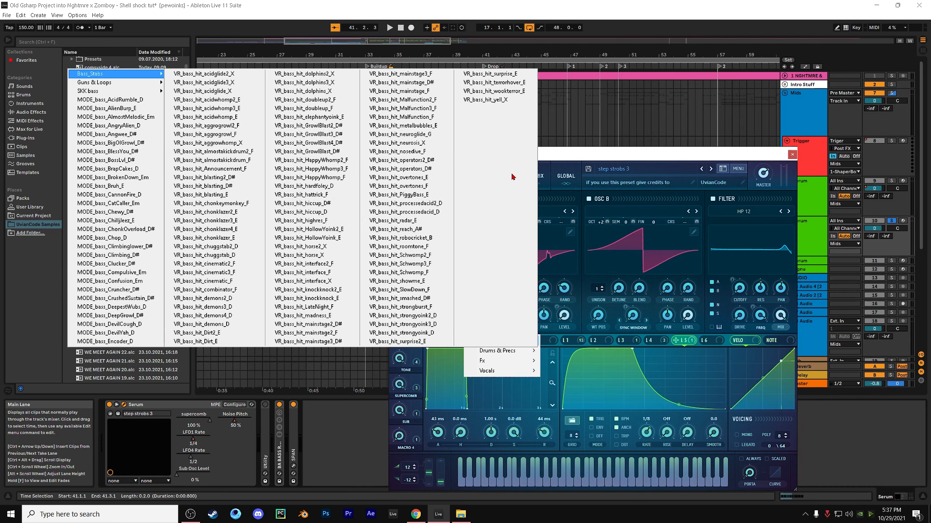
click(568, 161)
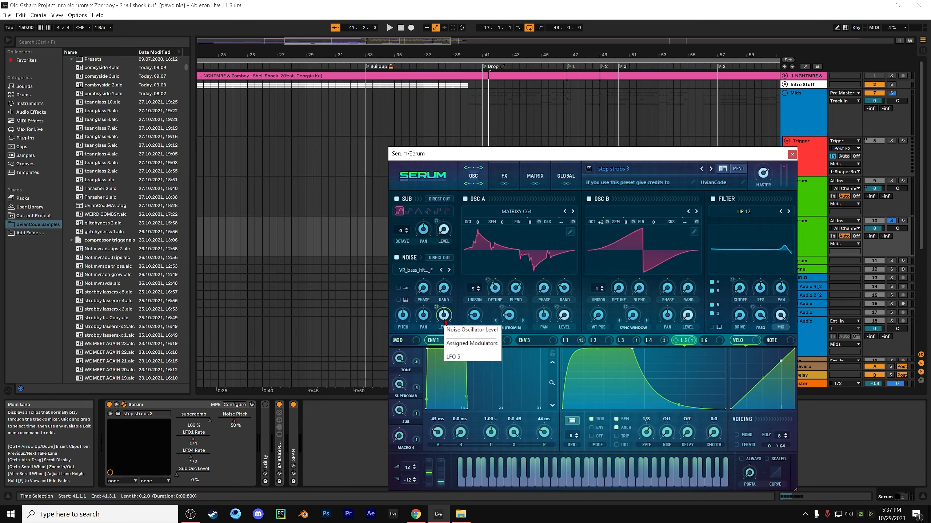
mouse_move(446, 324)
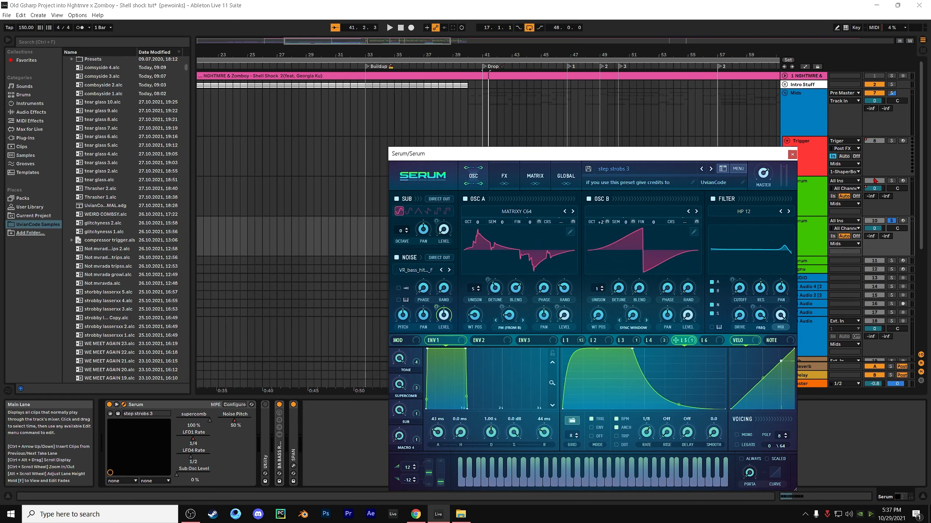
Arm the second Serum track, enable the computer MIDI keyboard and play a note on the bass patch
click(903, 221)
key(m)
key(t)
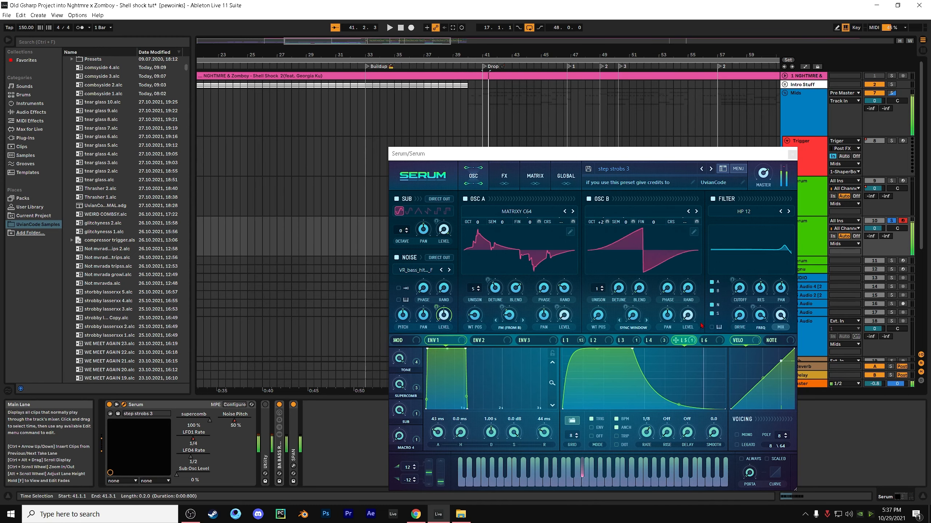
Lower the computer MIDI keyboard by three octaves to C0–D1, playing a note on the bass patch in between
key(z)
key(t)
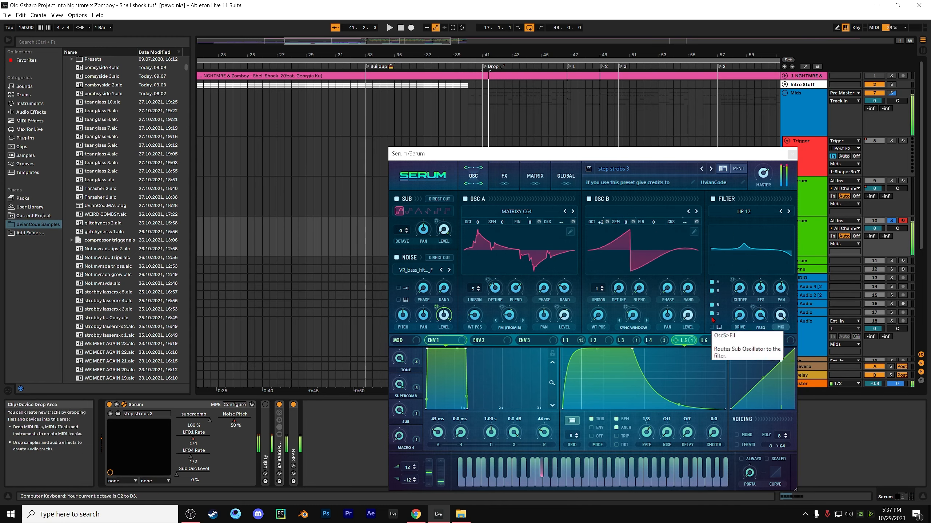
key(z)
key(z)
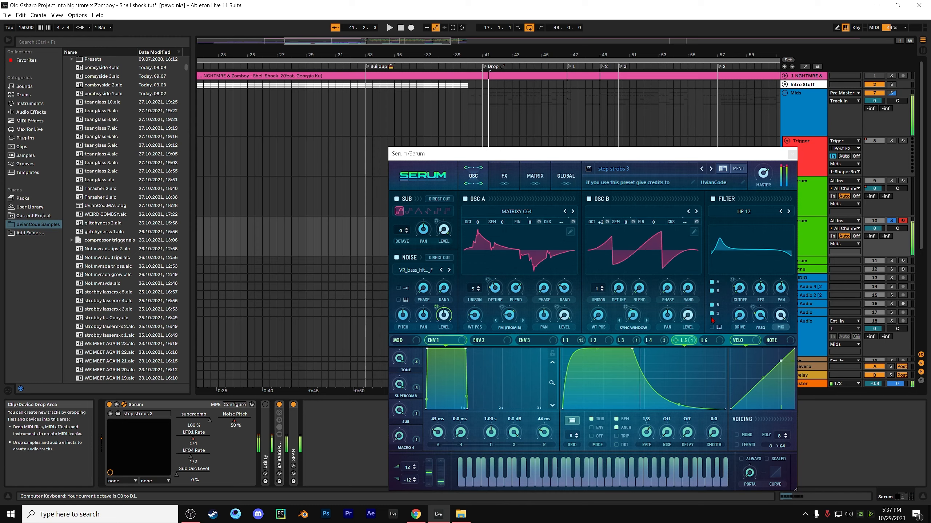
Compare the bass patch with the noise oscillator off and on by playing a note in each state, leaving it on
click(404, 258)
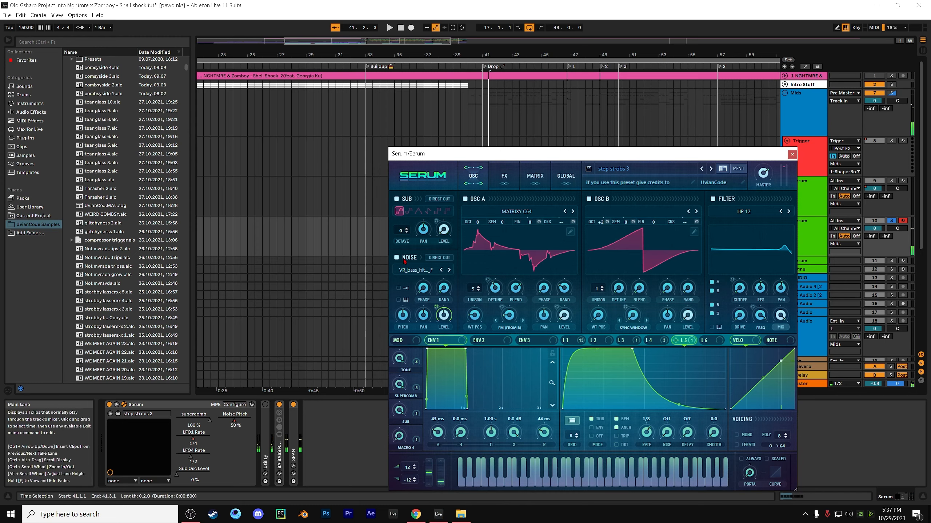
key(t)
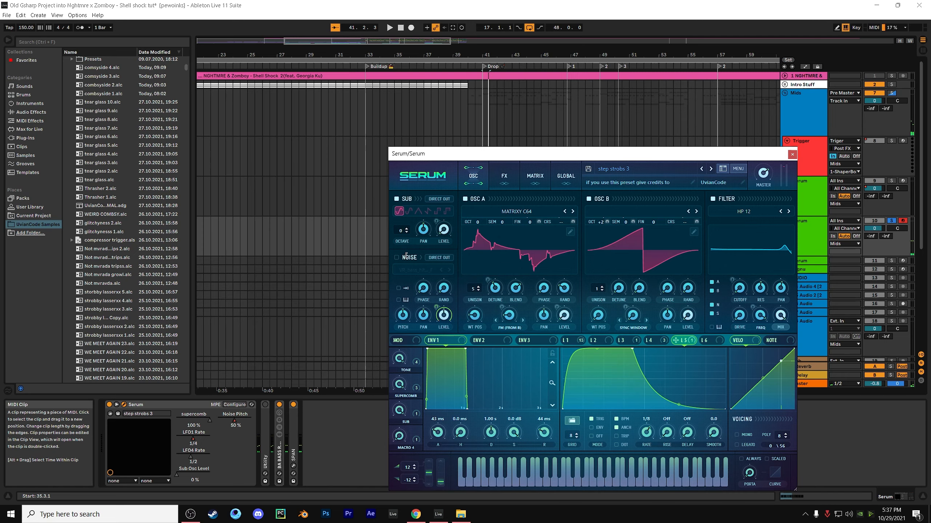
click(407, 257)
key(a)
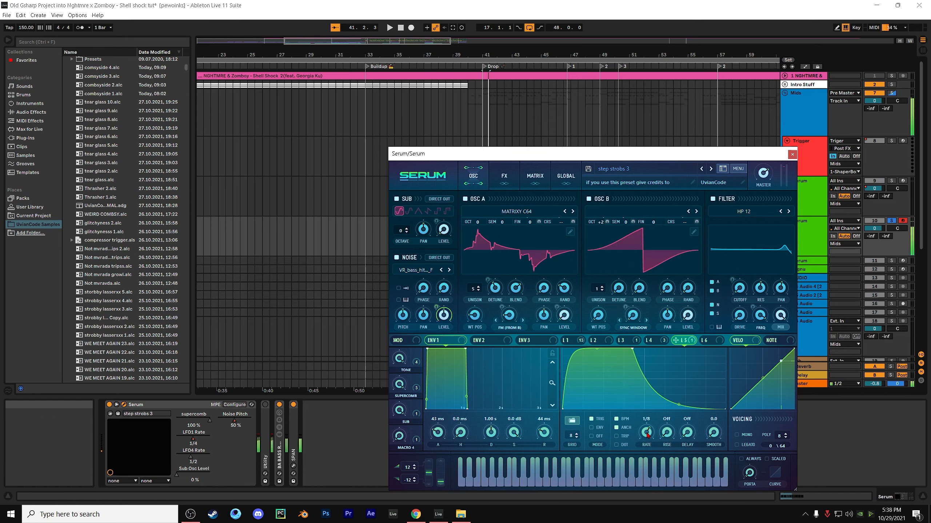
mouse_move(662, 346)
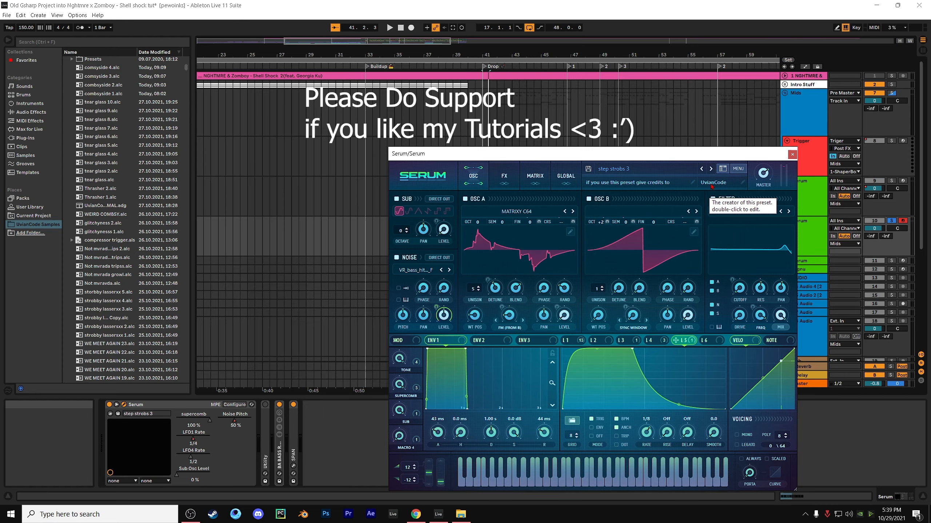
Close the Serum window and select the first Serum track's drop clips from 41.3.1 to 45.1.1
click(791, 157)
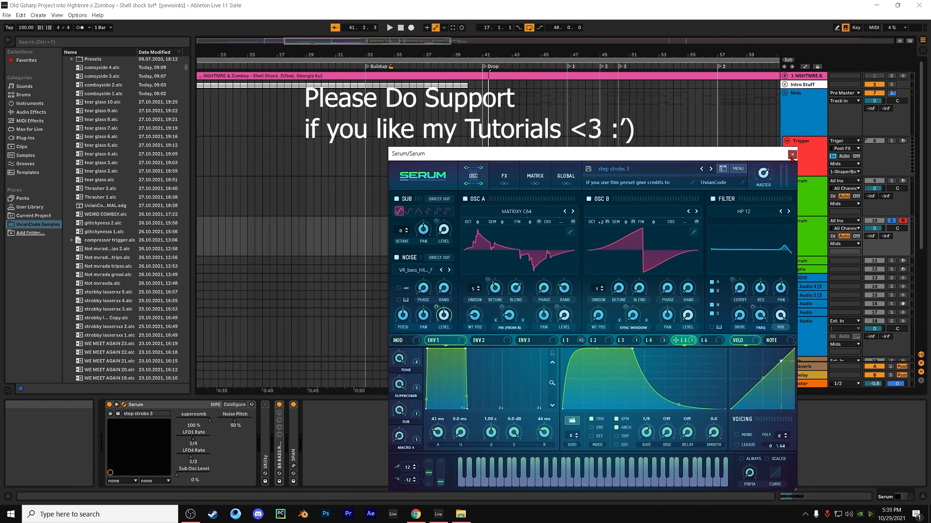
click(791, 156)
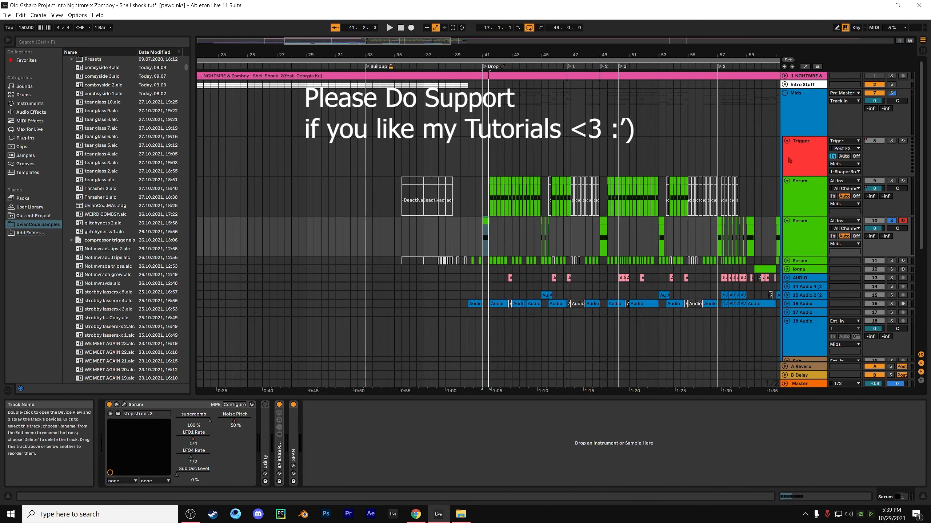
scroll(490, 183, up, 5)
drag(491, 189, 622, 182)
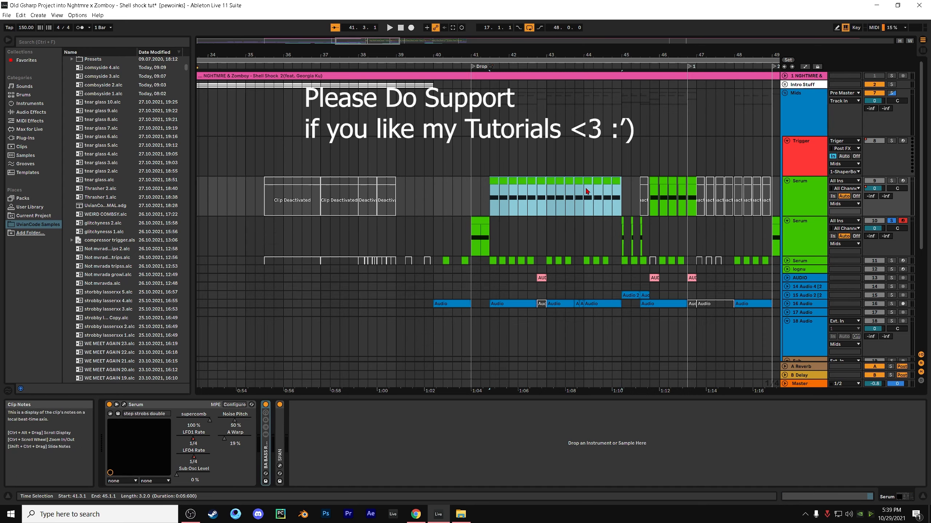
drag(490, 187, 624, 186)
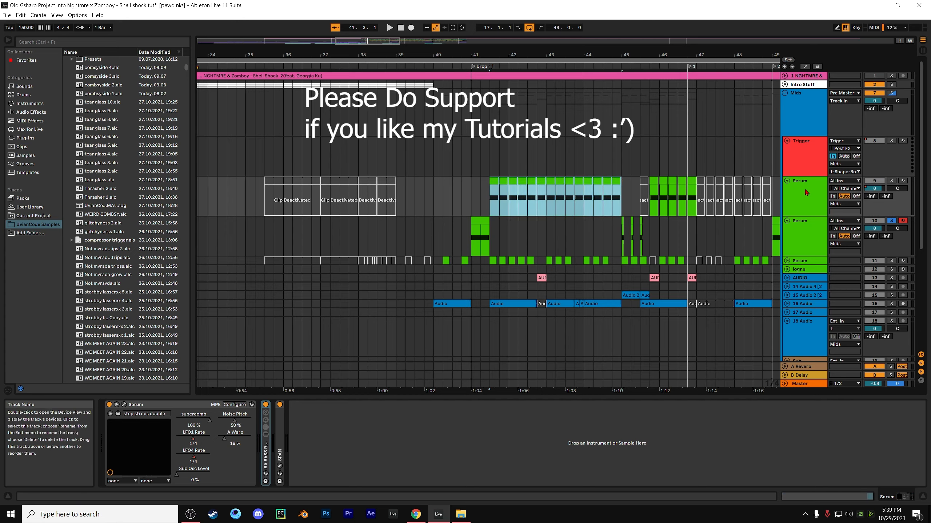
Solo the first Serum track, play the selected clips and open the track's Serum instrument
click(891, 181)
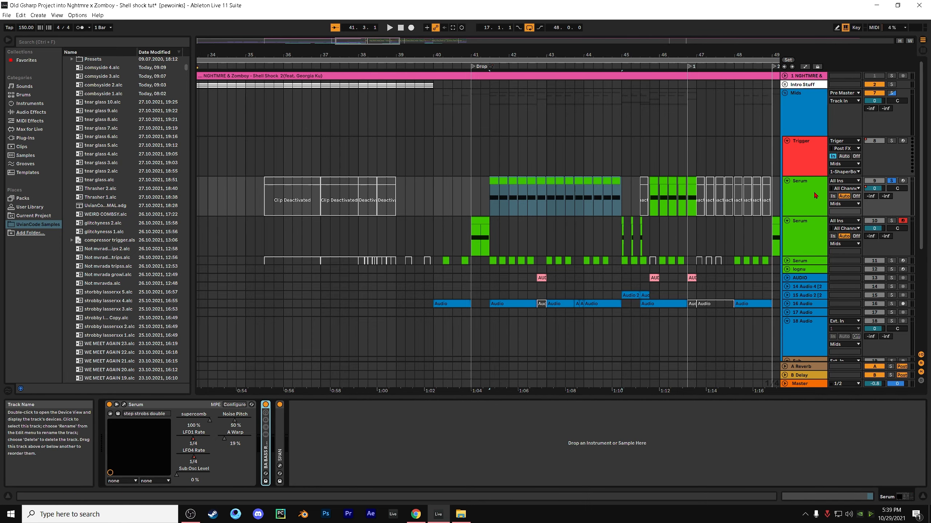
click(124, 404)
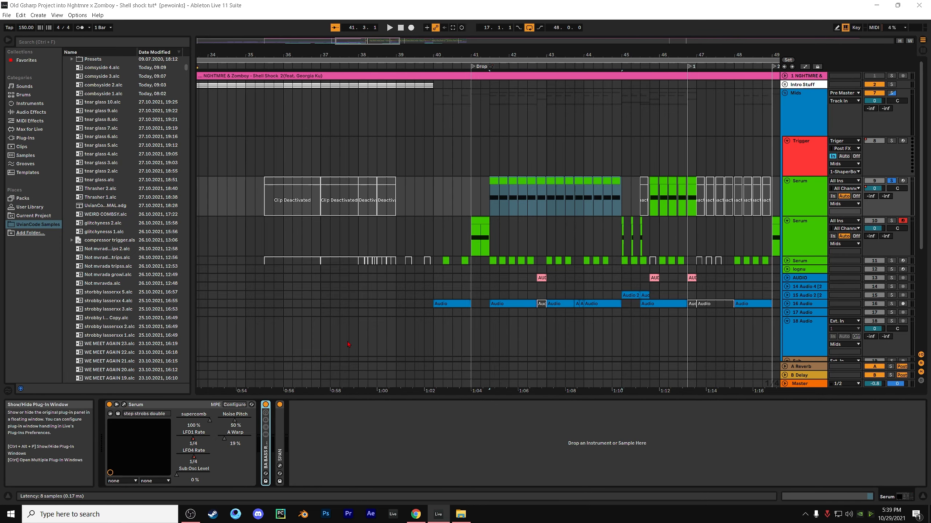
key(space)
click(792, 155)
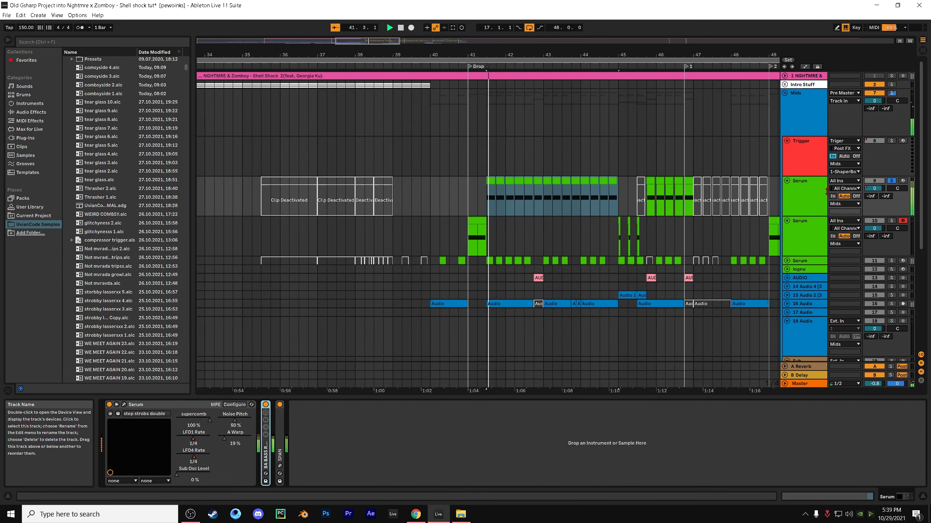
key(space)
click(124, 405)
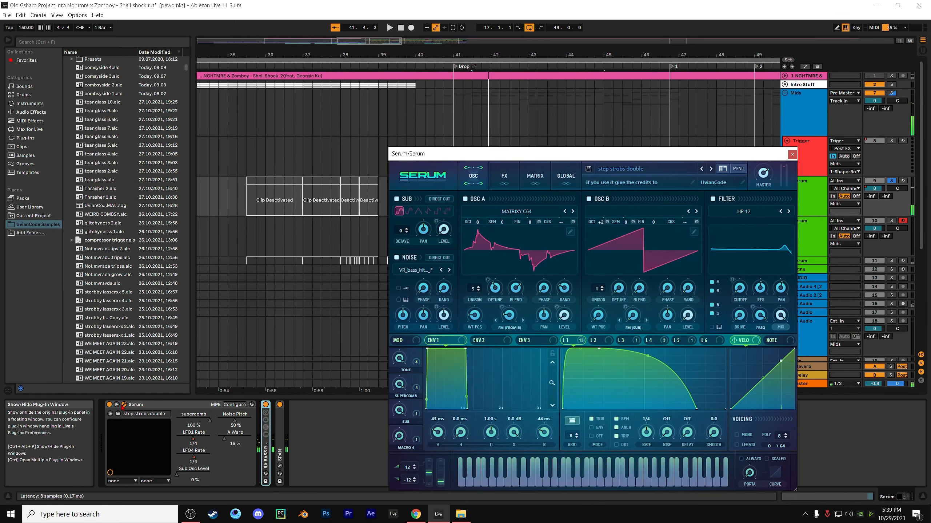
Play the selected clips and inspect the shapes of LFOs 2, 3, 4 and 1 in the step strobs double preset
key(space)
key(space)
click(594, 341)
click(622, 341)
click(650, 341)
click(575, 341)
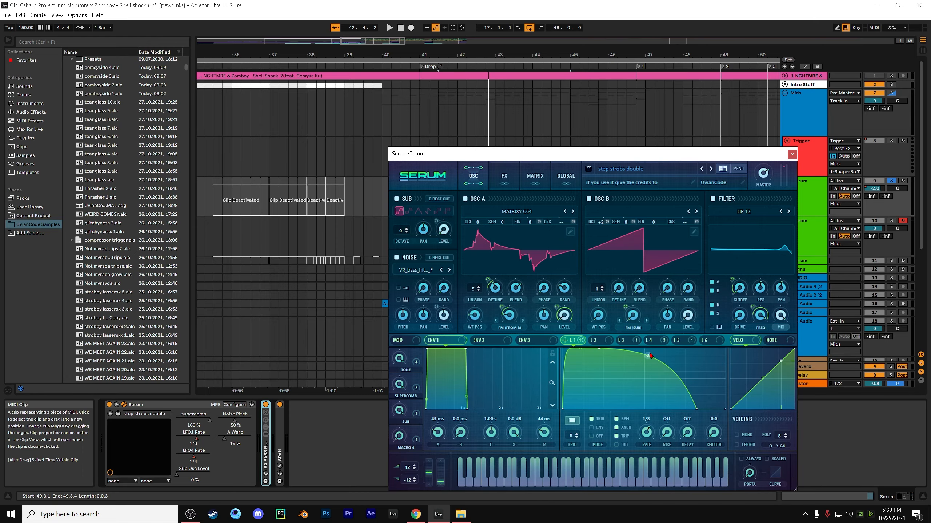
key(space)
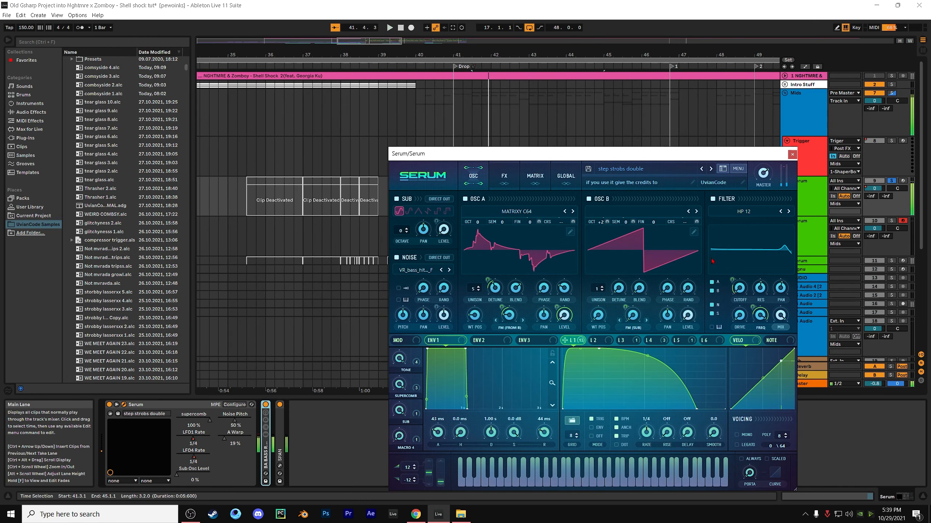
Move the Serum window off the clips and show the first Serum track's LFO1 Rate automation lane
drag(755, 154, 655, 224)
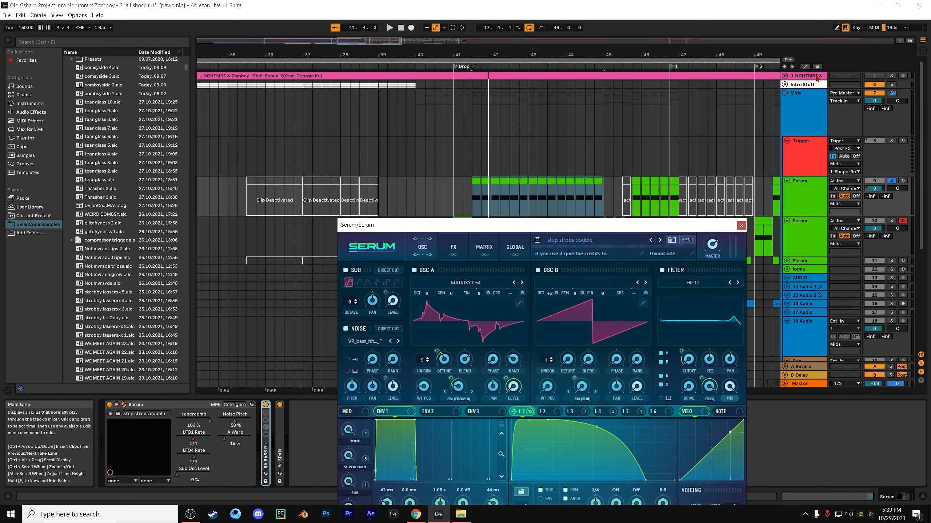
key(a)
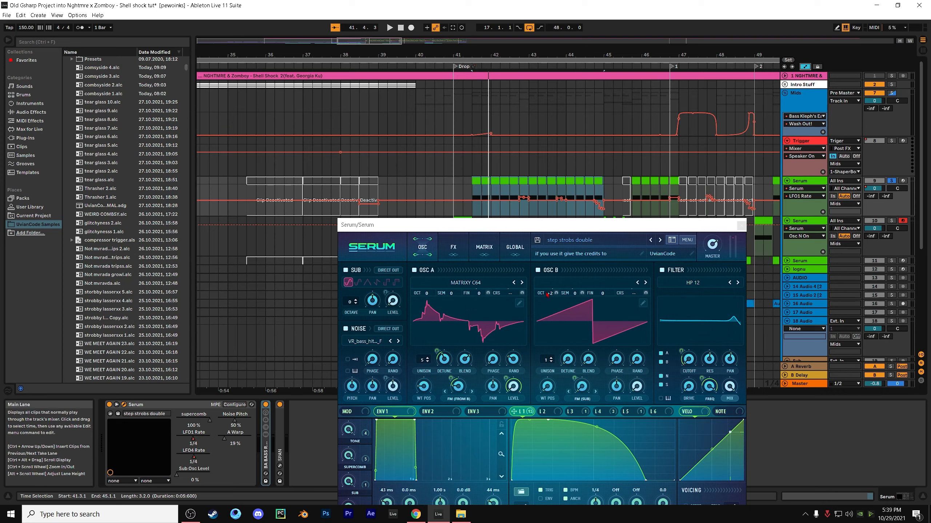
click(799, 197)
click(794, 200)
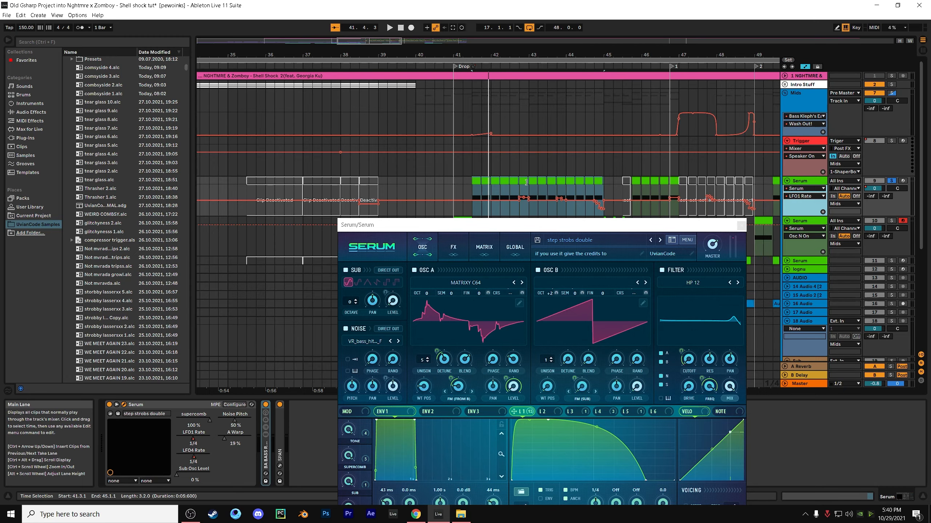
Audition individual clips near bars 41 and 42 on the first Serum track to hear the LFO 1 rate automation
click(524, 178)
key(space)
key(space)
key(space)
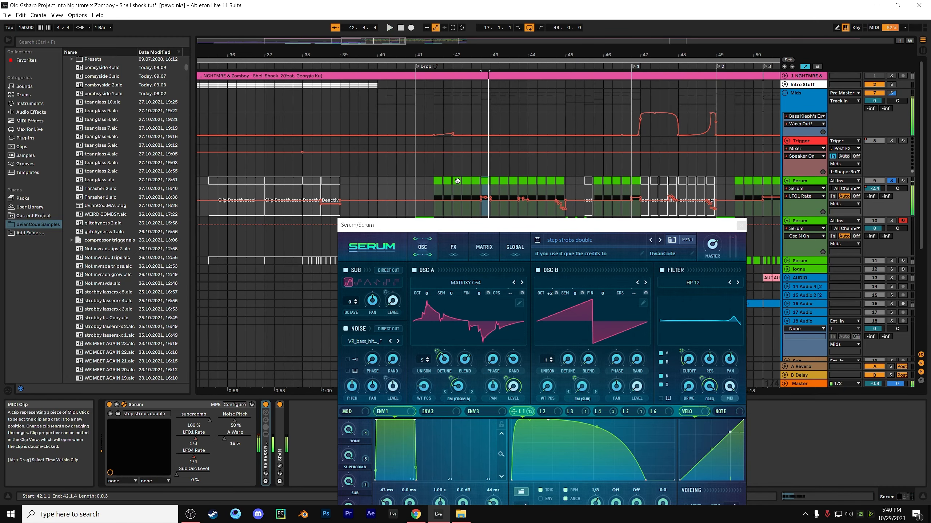
click(457, 181)
key(space)
key(space)
click(468, 183)
key(space)
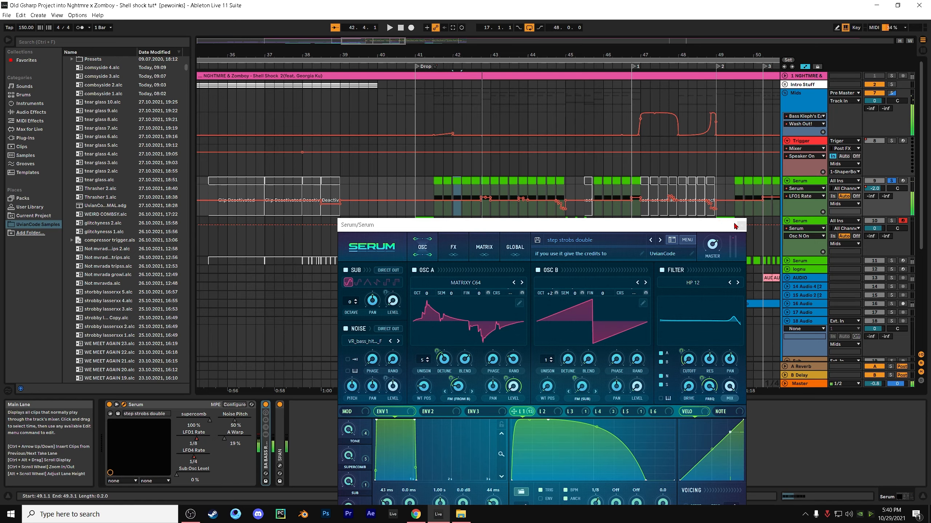
Reposition the Serum window, view the LFO 3 and LFO 5 shapes, and play the bass clip at bar 42
drag(679, 231, 631, 184)
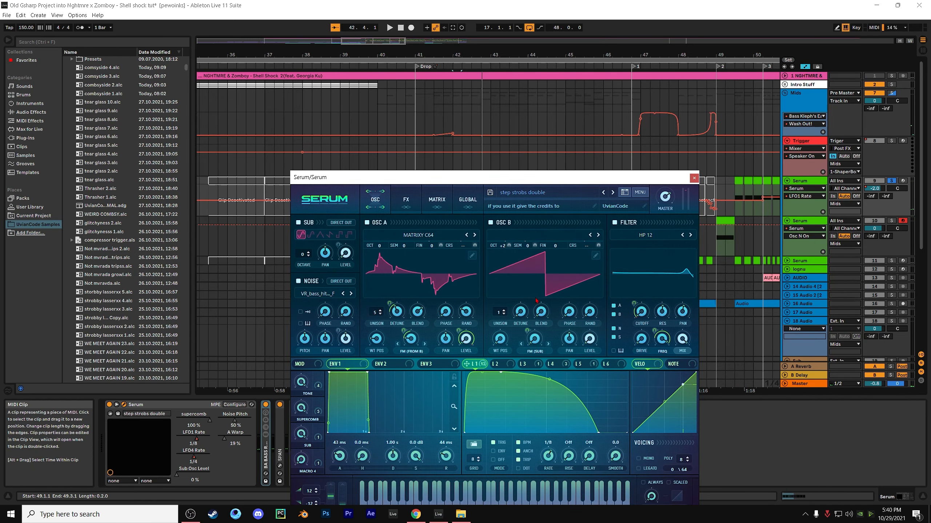
click(523, 364)
click(586, 364)
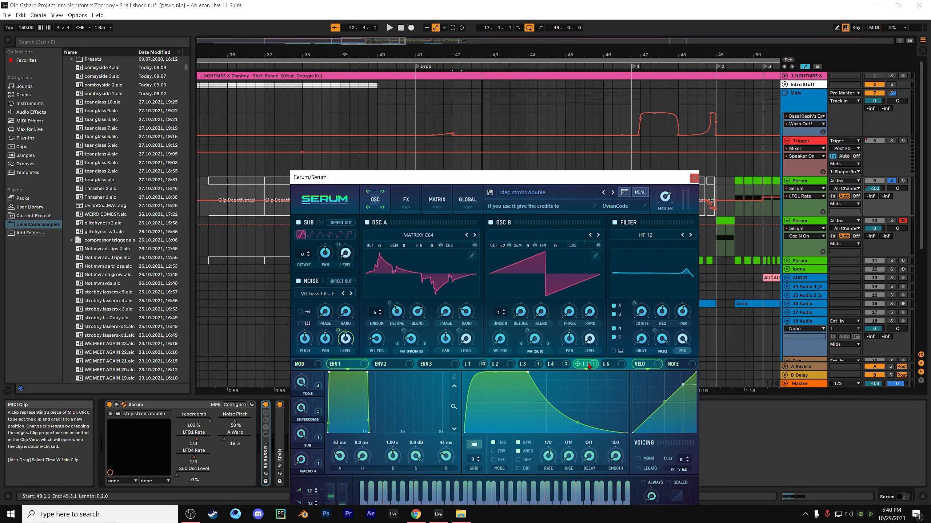
key(space)
key(space)
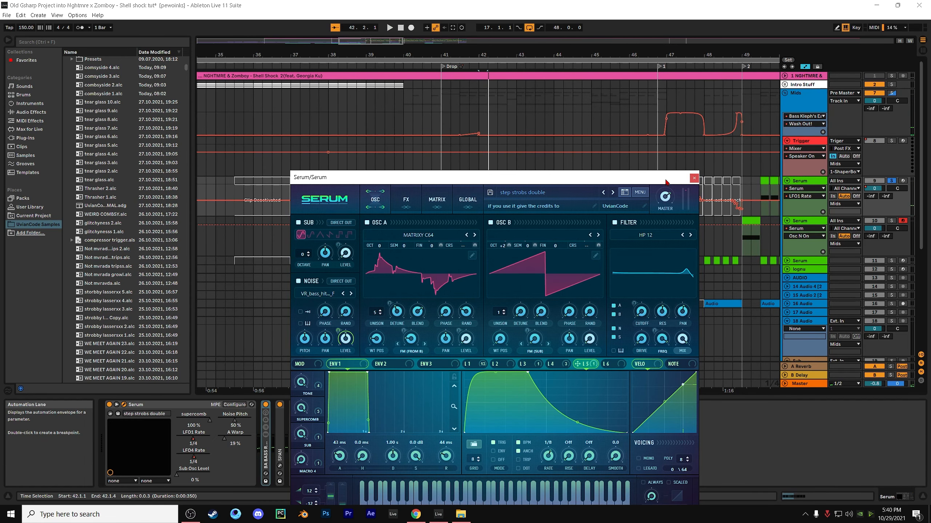
Show the preset's effects chain and the effect controls modulated by LFO 1
click(406, 200)
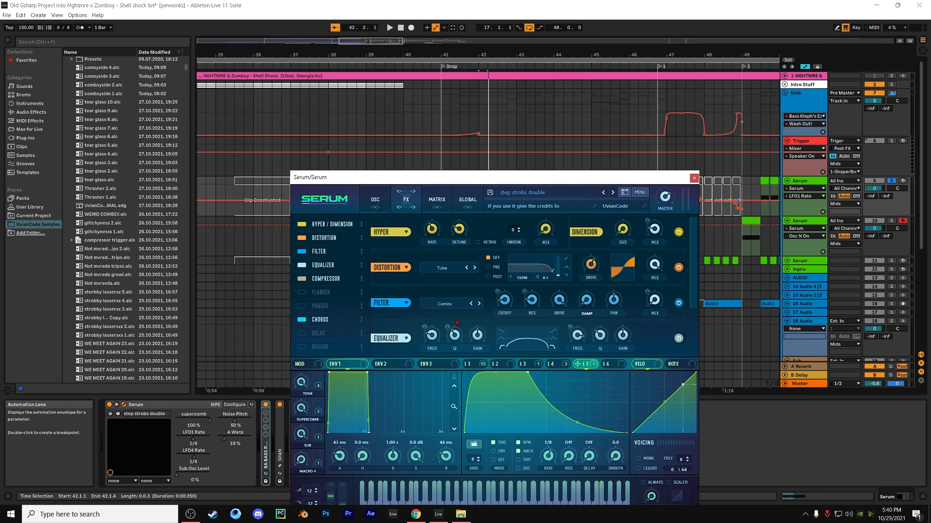
click(467, 364)
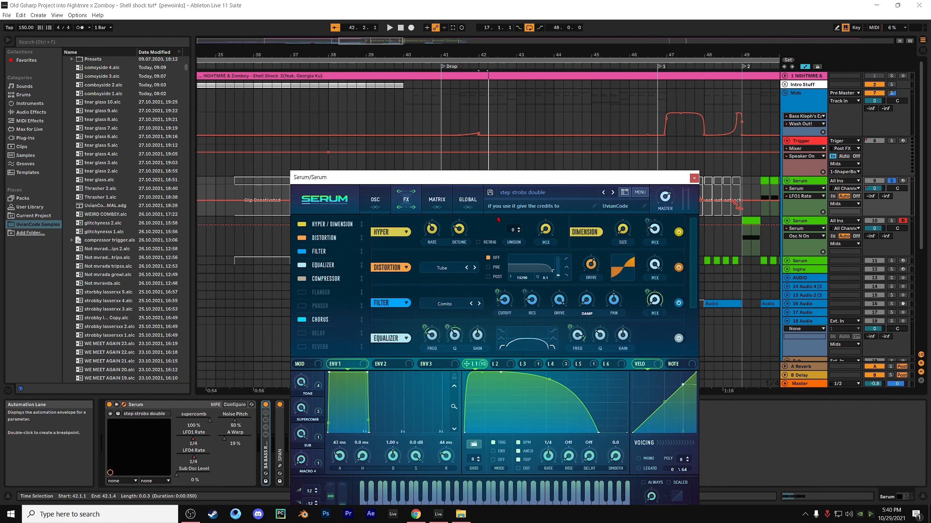
Open the SPAN analyzer, play the bass from 42.1.1 several times to examine its spectrum, and close the analyzer
click(280, 466)
key(space)
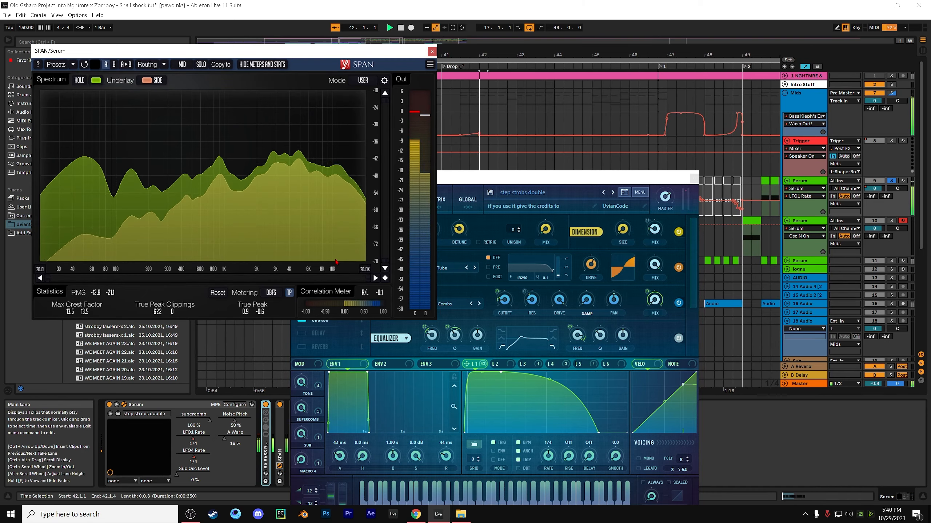
key(space)
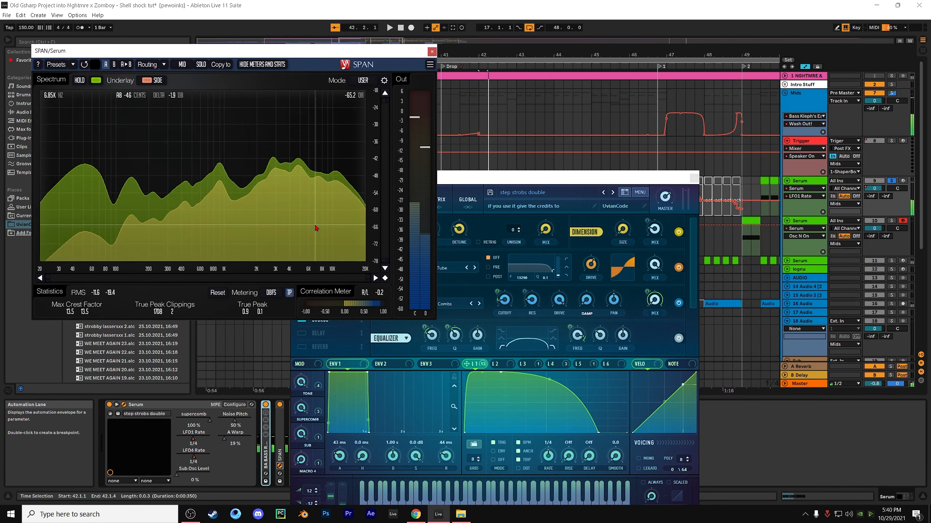
key(space)
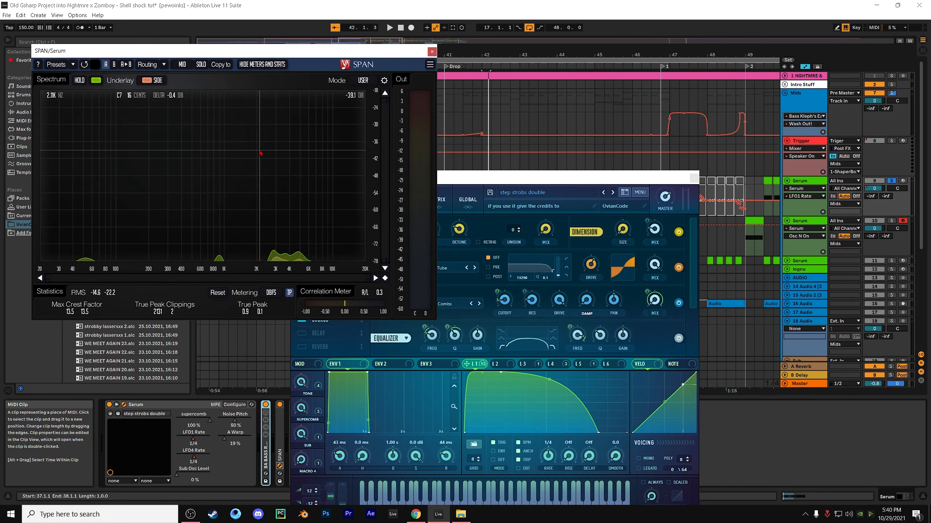
key(space)
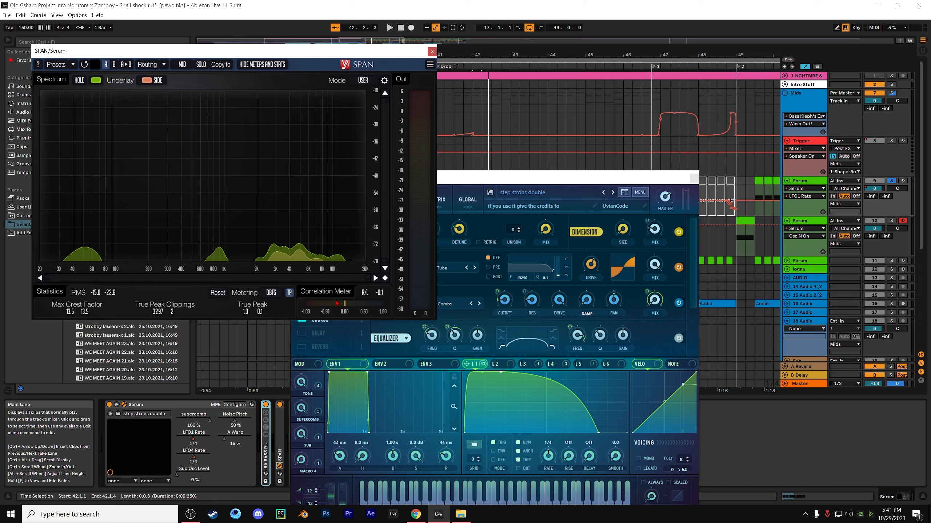
key(space)
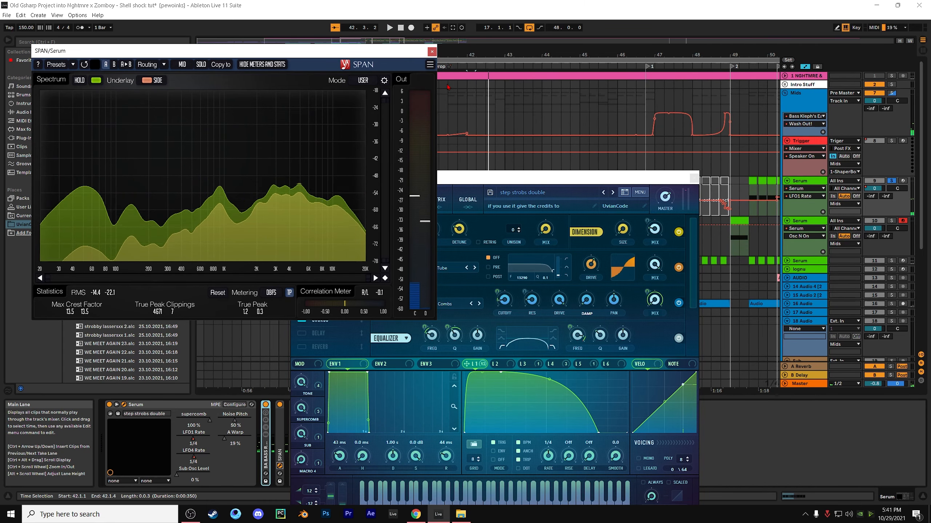
click(432, 52)
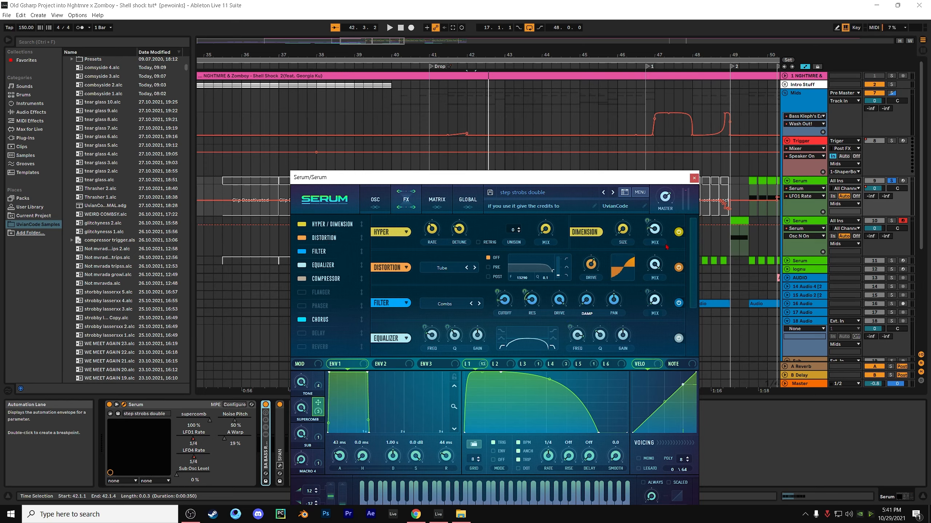
Examine the Dimension effect's mix and the Tube distortion's filter, drive and mix settings
click(648, 234)
click(345, 239)
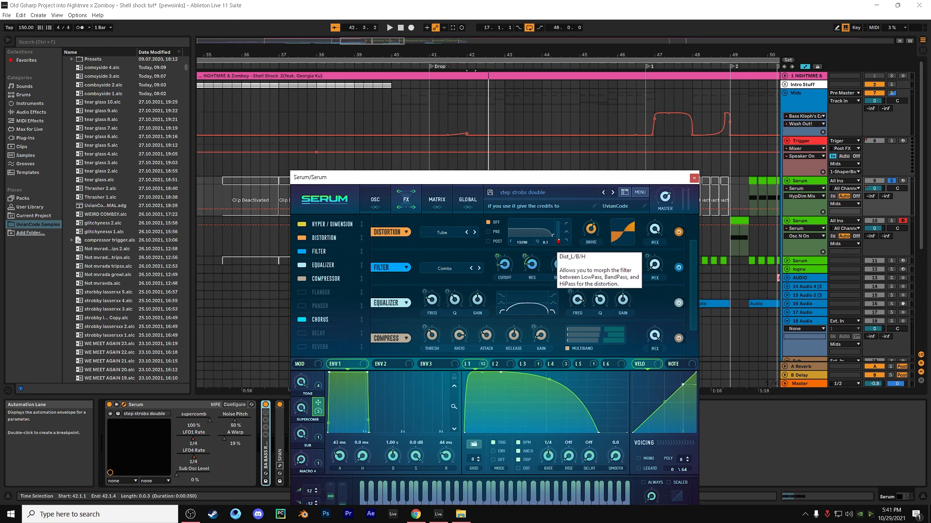
click(654, 230)
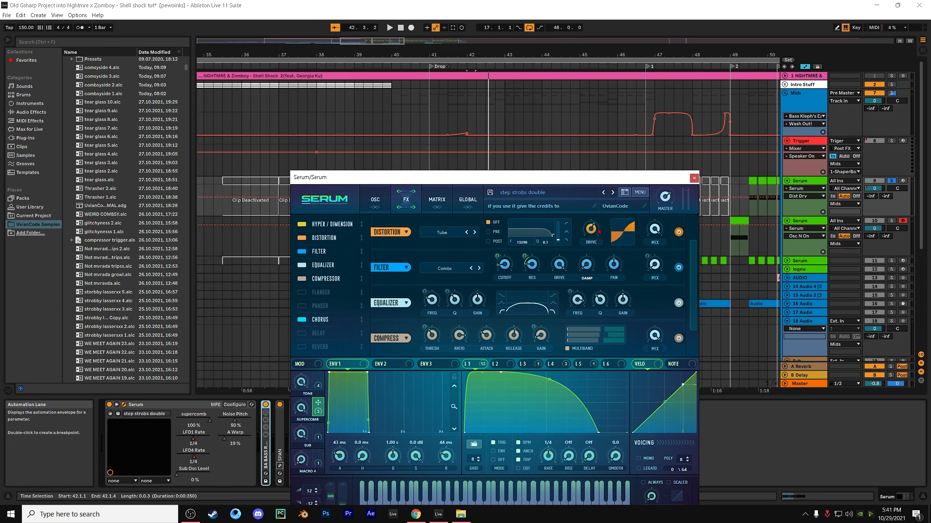
Browse the filter types available for the Combs filter effect and check the filter's drive
click(318, 251)
click(472, 238)
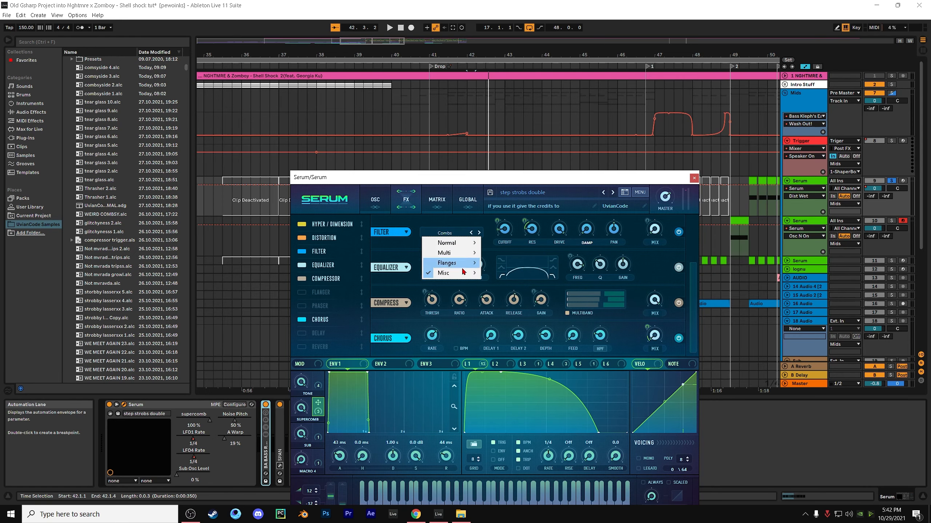
mouse_move(454, 274)
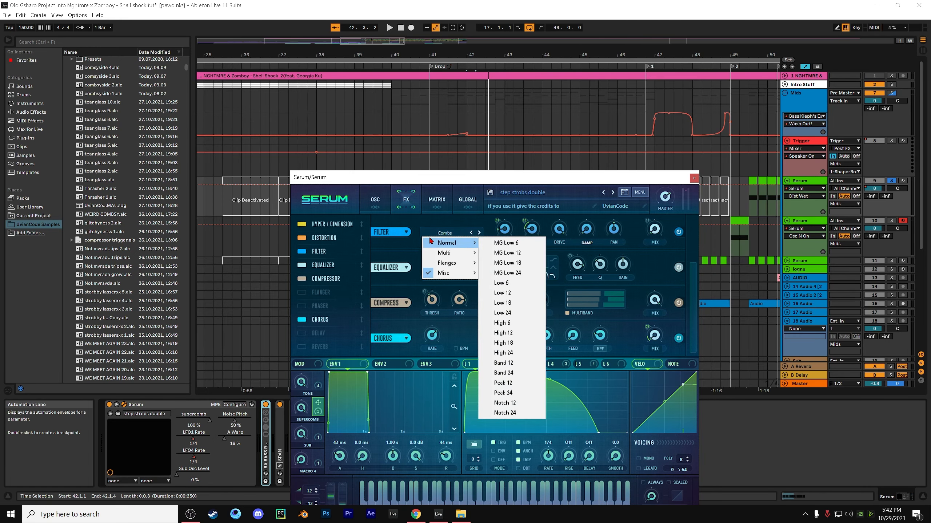
click(514, 363)
click(525, 221)
click(562, 230)
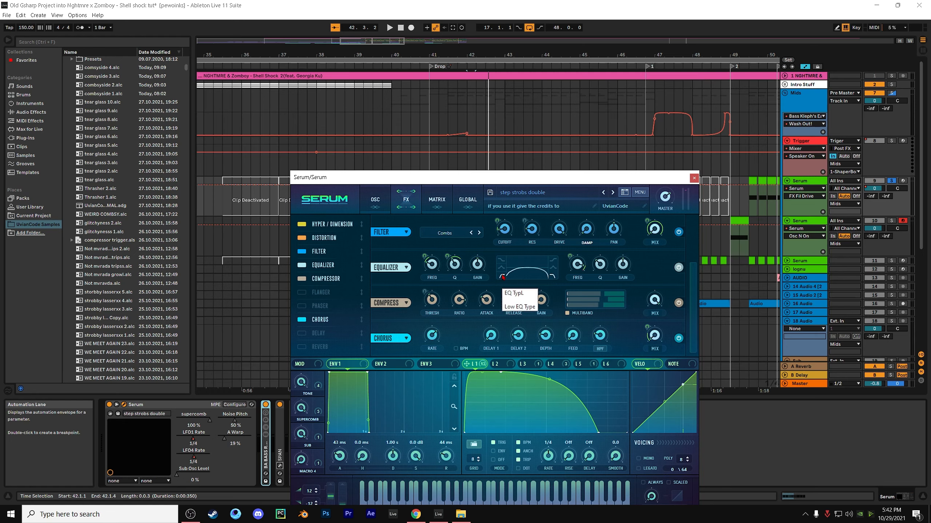
Examine the equalizer effect's low-band frequency, Q and gain and its high-band frequency and Q
click(428, 266)
mouse_move(424, 254)
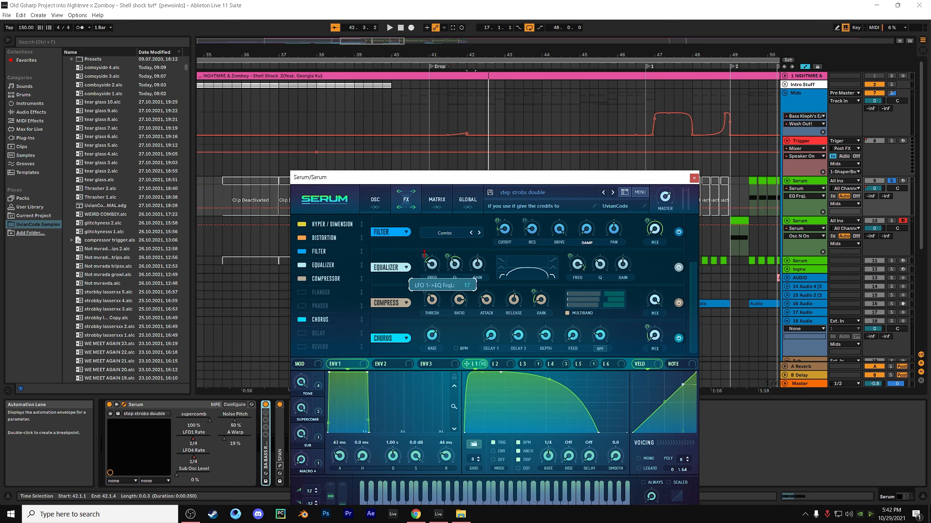
click(455, 267)
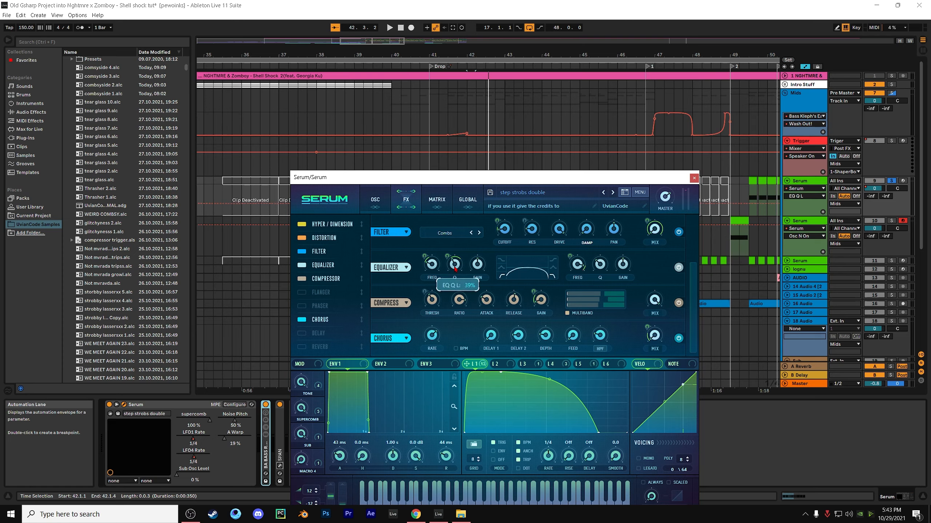
mouse_move(448, 255)
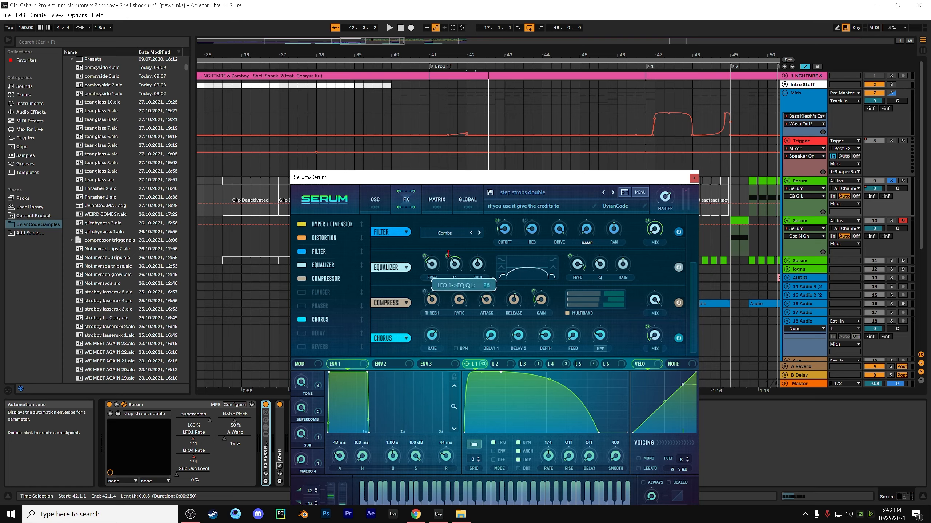
click(476, 266)
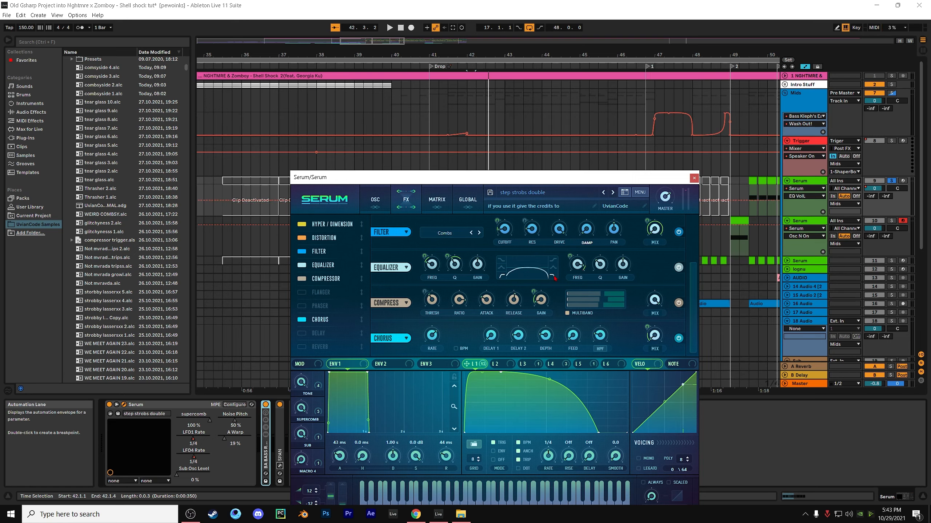
click(574, 268)
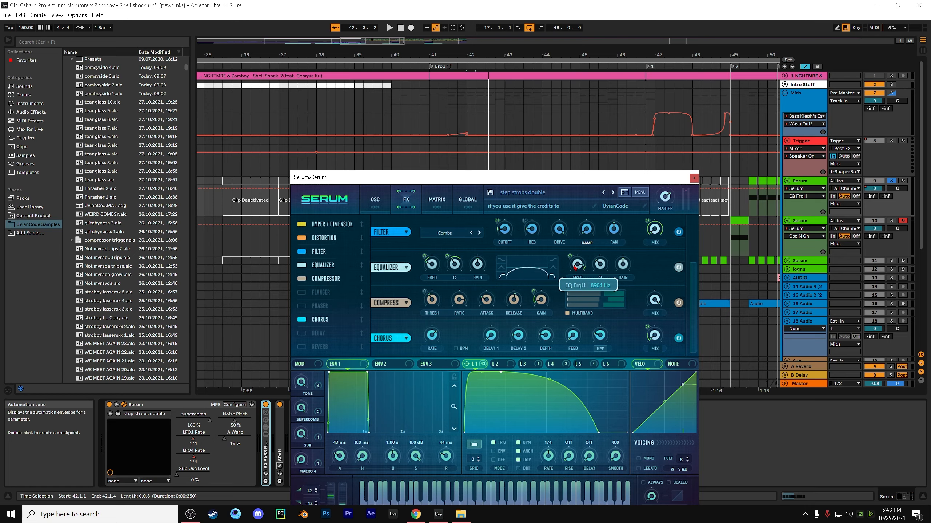
click(601, 265)
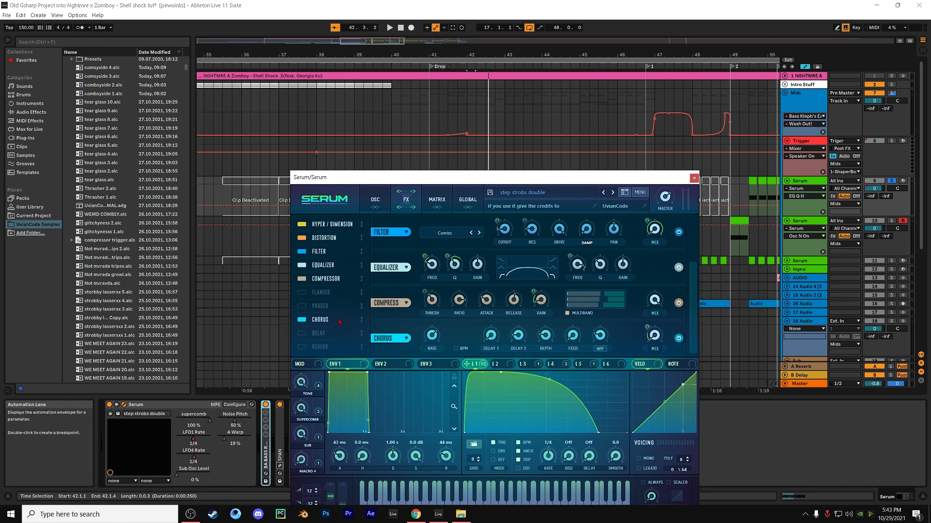
Play the bass, check the compressor's gain and the chorus mix, and return to the oscillator view
key(space)
key(space)
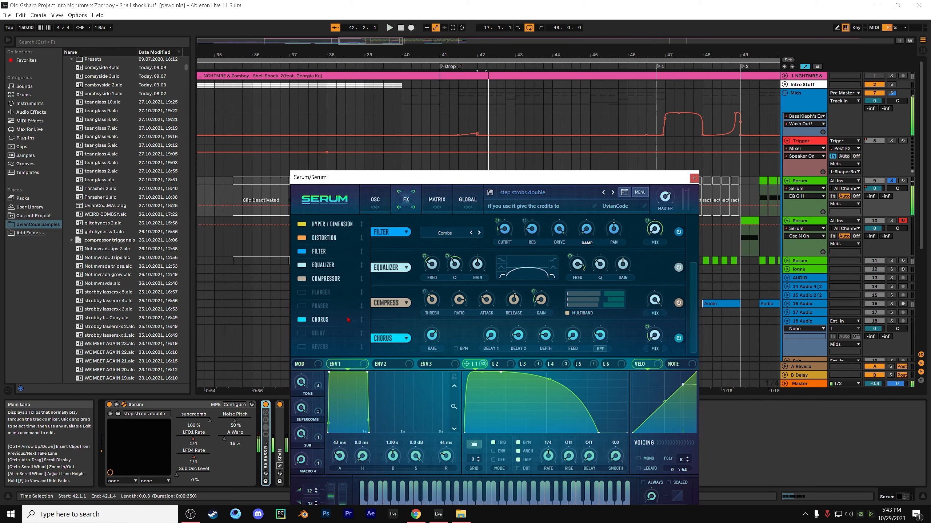
click(530, 291)
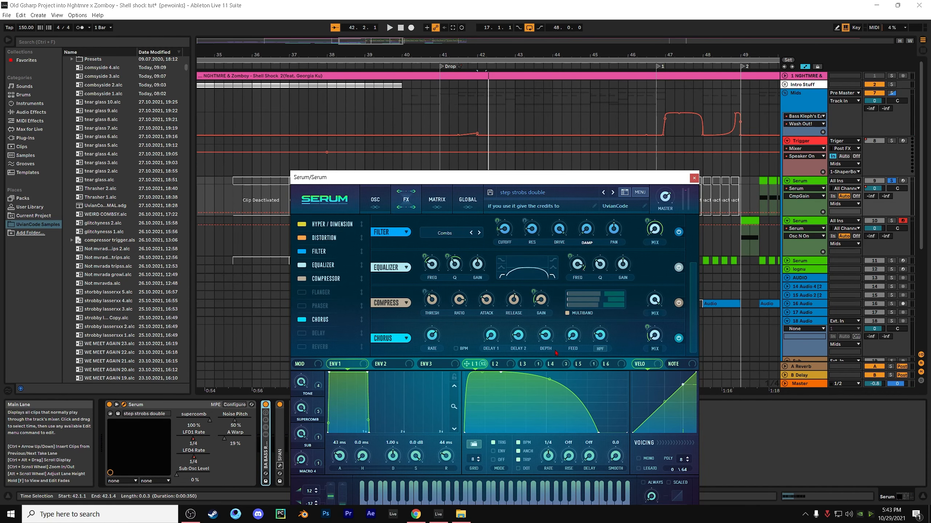
click(647, 327)
click(377, 200)
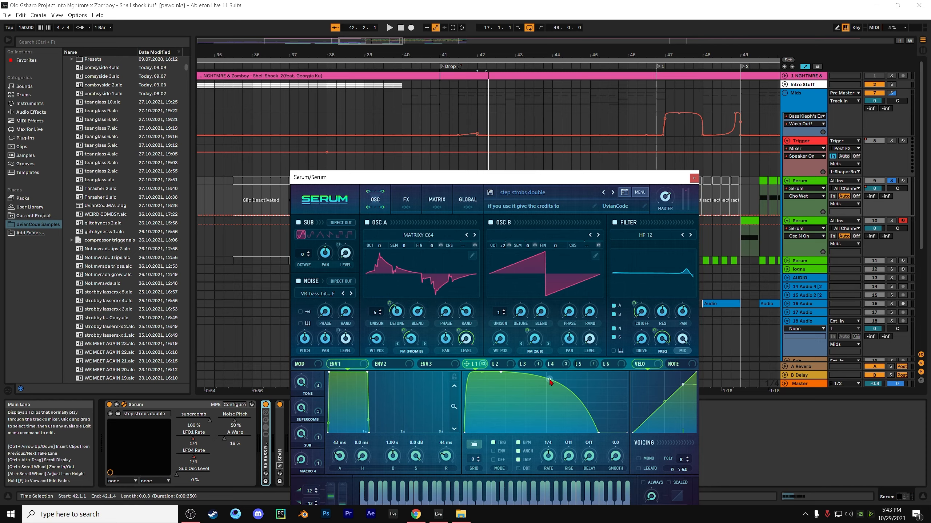
Close the Serum window and play the step strobs double bass in the arrangement
click(694, 179)
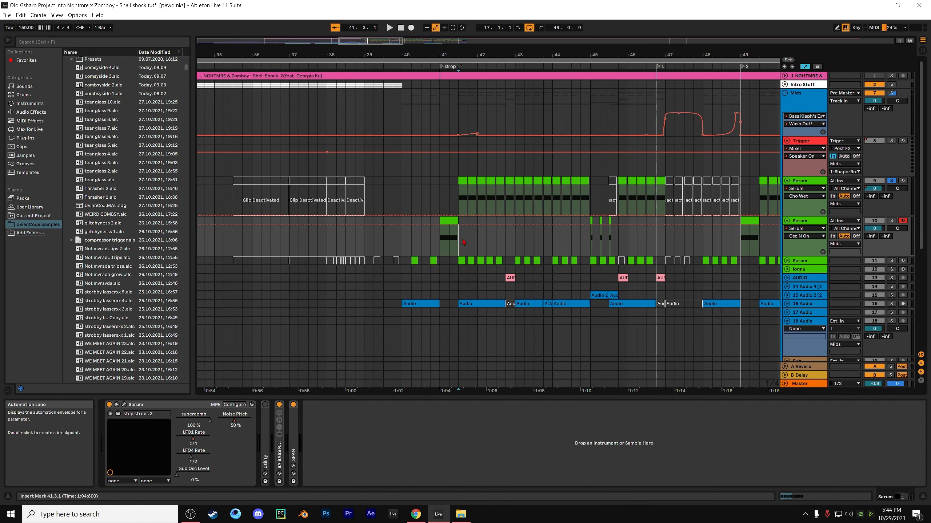
key(space)
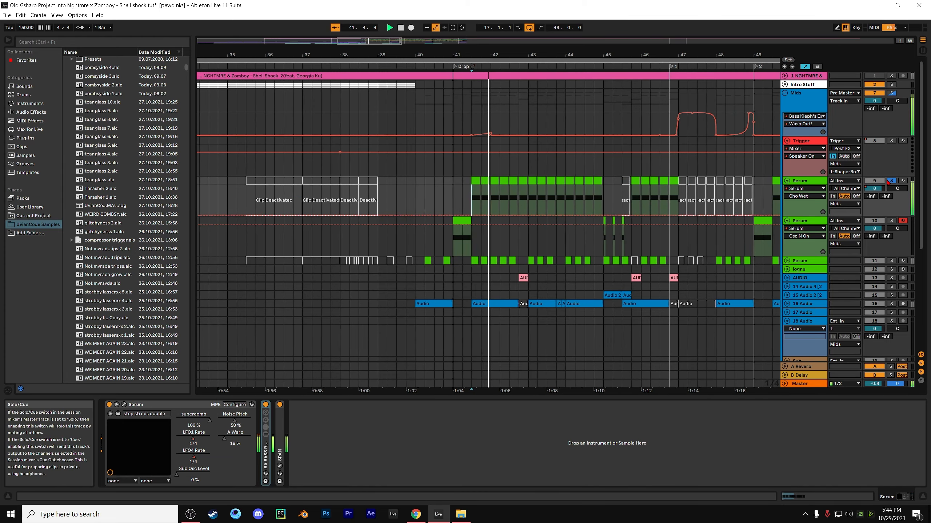
key(space)
Solo the third Serum track, holding the weird combsy preset, and unfold it
click(891, 261)
click(806, 261)
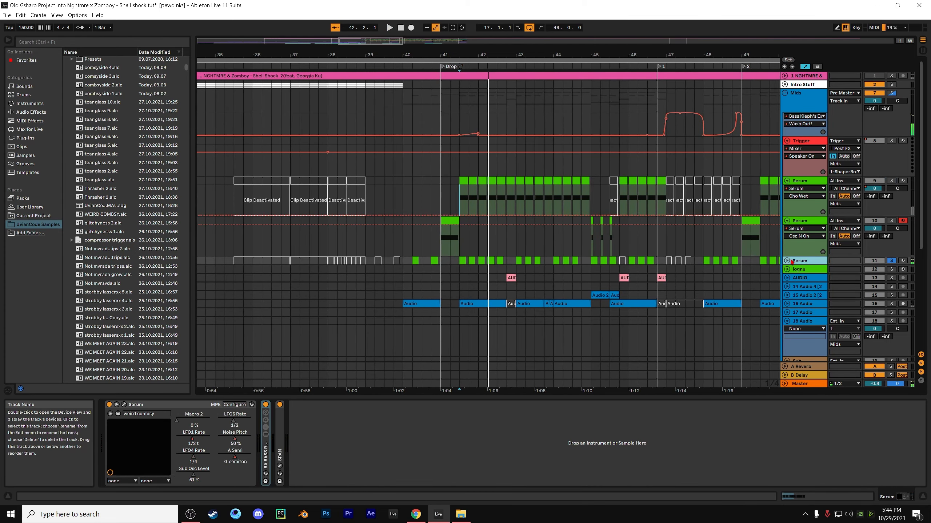
click(788, 261)
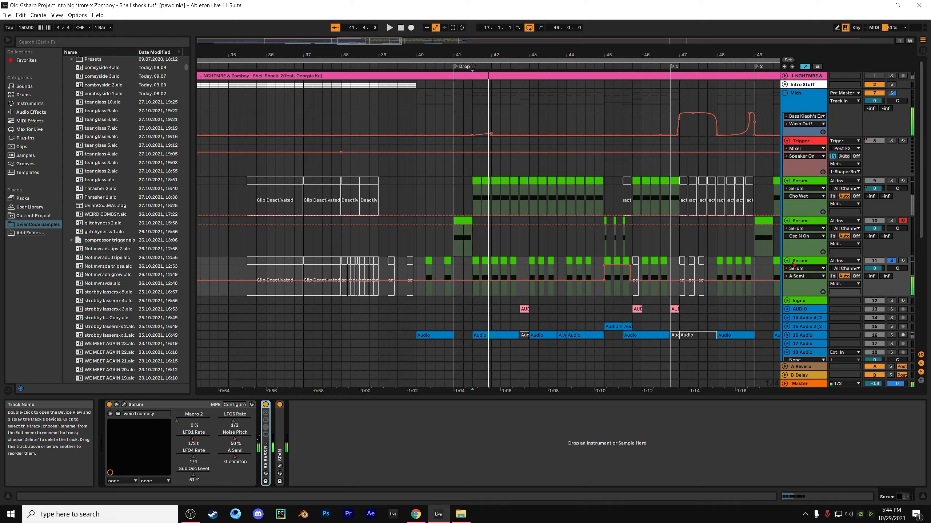
Open the weird combsy Serum instance and play its clips to watch the oscillator move
click(127, 405)
click(125, 405)
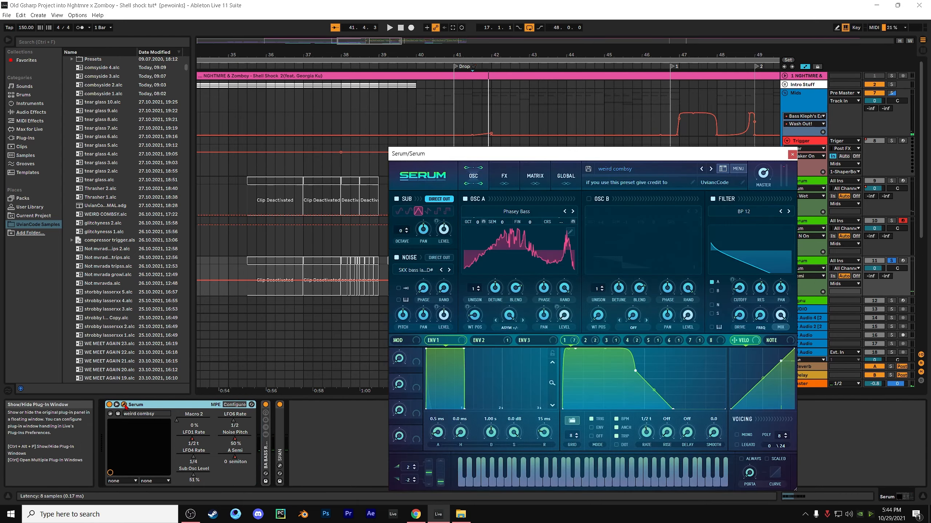
key(space)
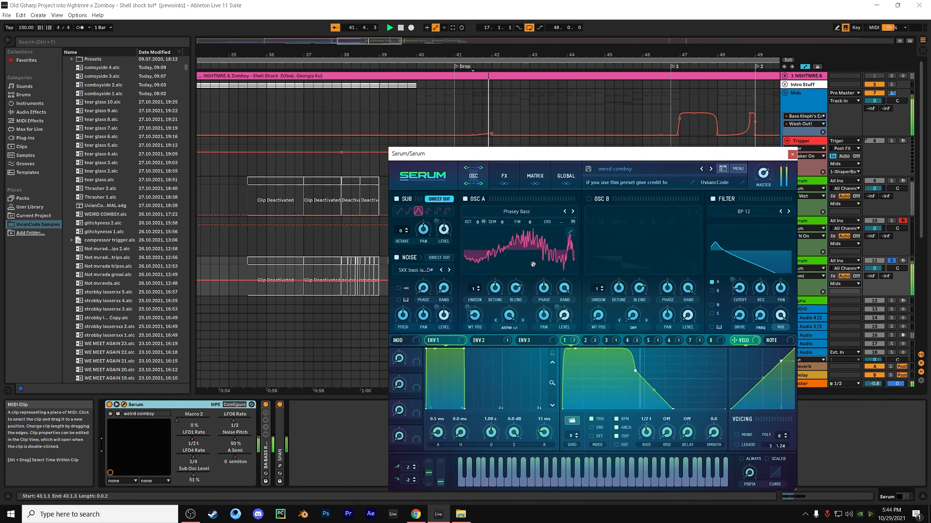
key(space)
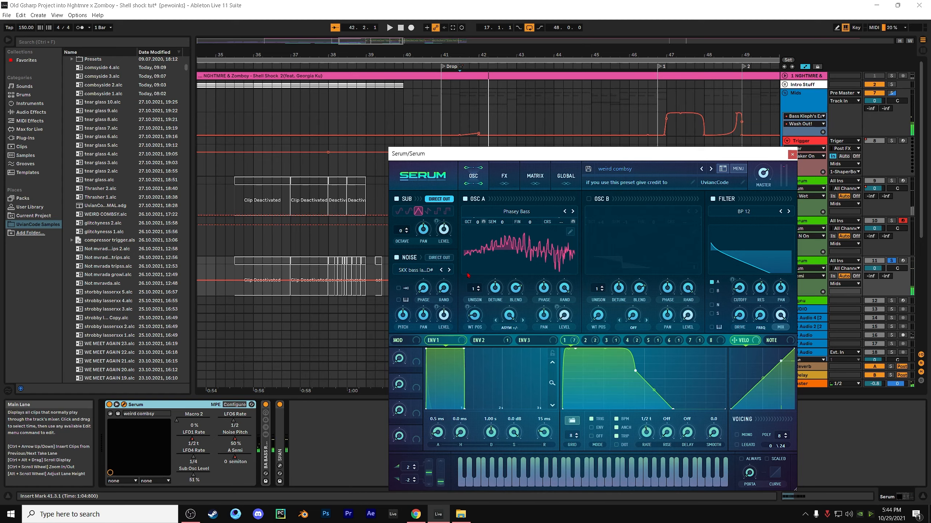
Browse OSC A's Spectral and User wavetables and locate Phasey Bass among the VR Wavetables
click(506, 213)
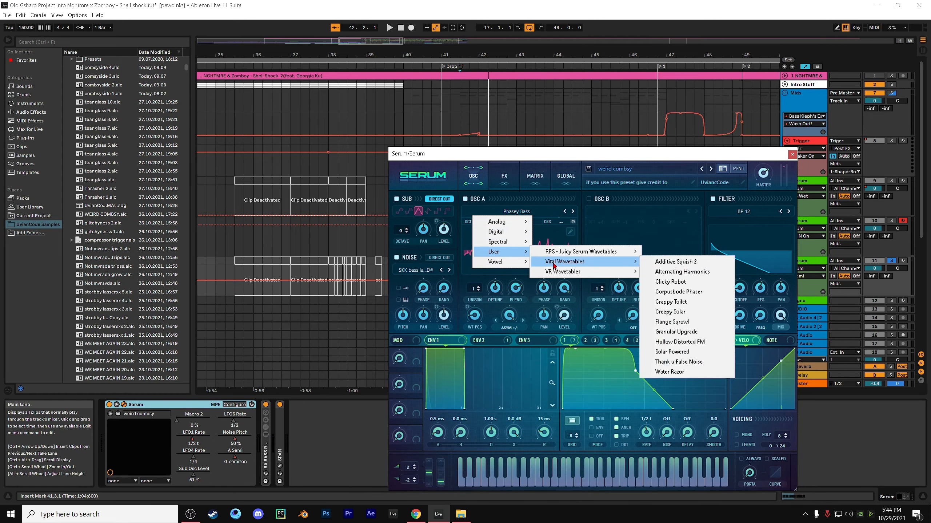
mouse_move(573, 271)
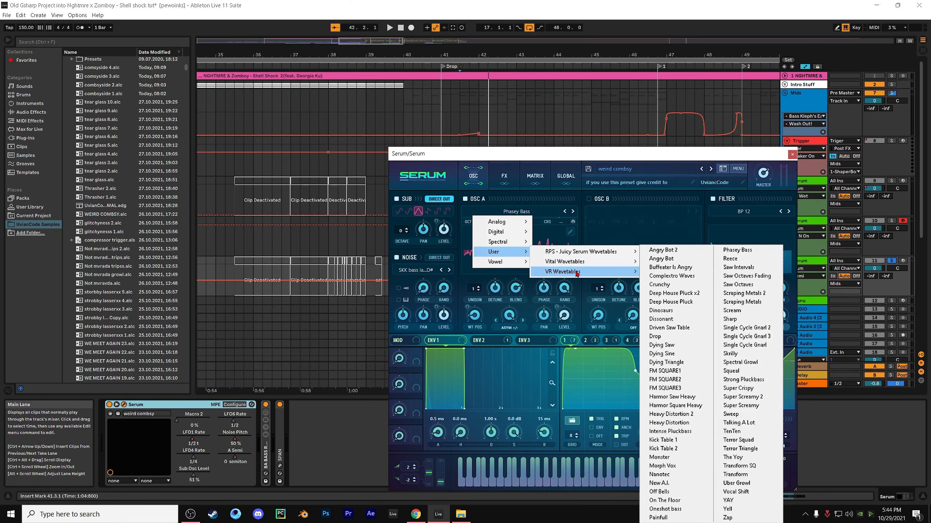
mouse_move(515, 230)
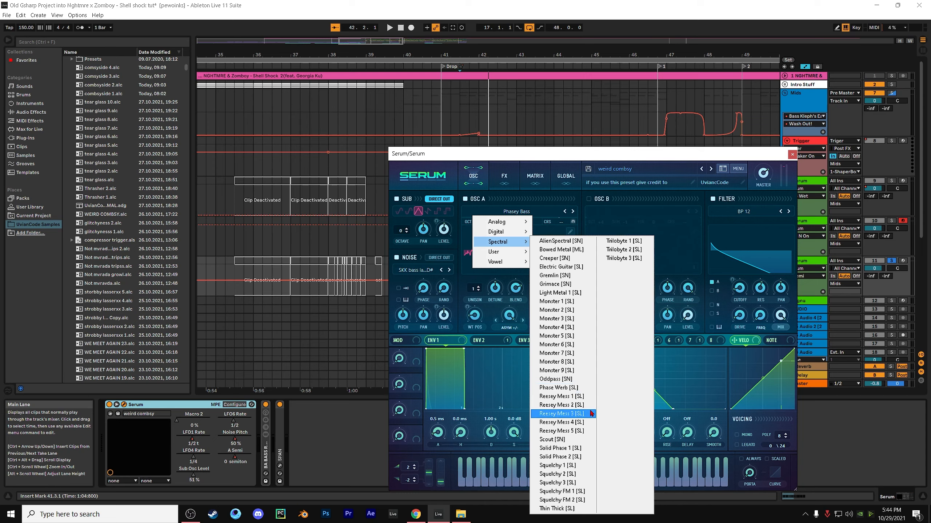
mouse_move(521, 261)
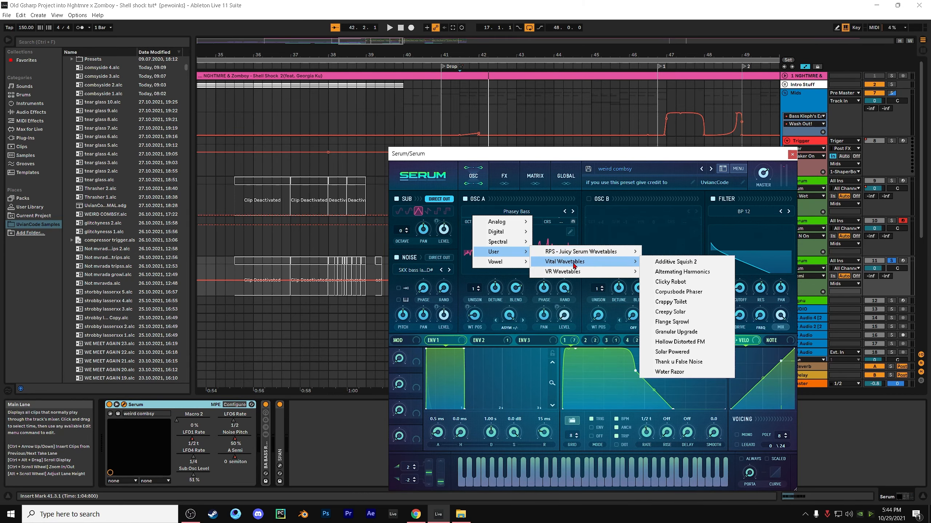
mouse_move(631, 272)
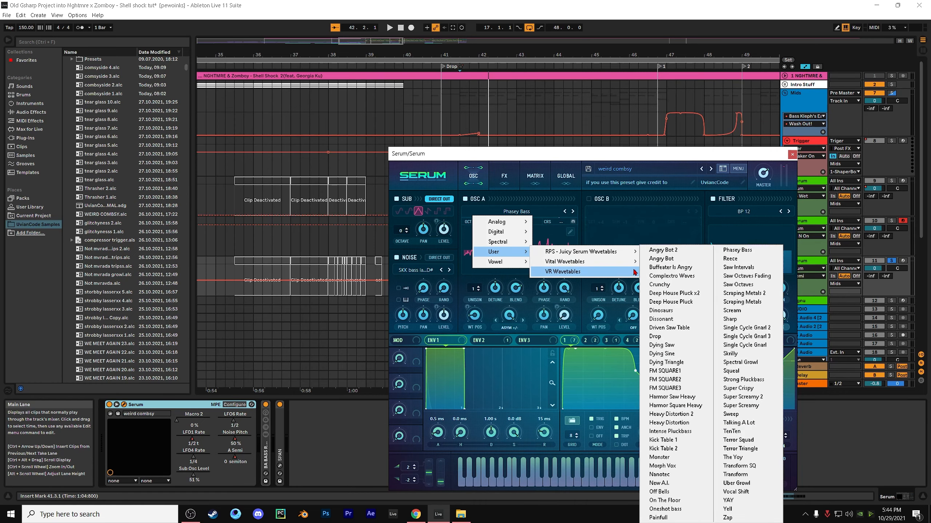
click(742, 256)
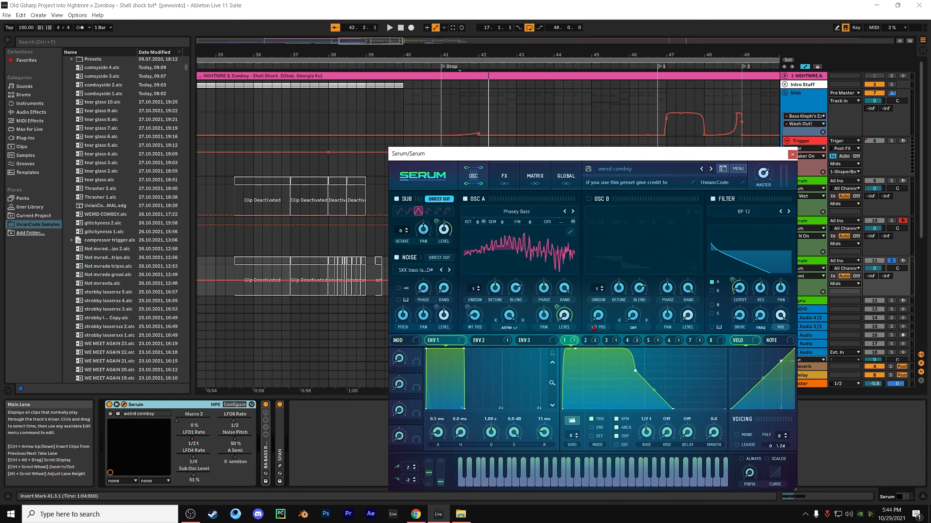
Show LFO 2's shape and examine its modulation of OSC A's wavetable position
mouse_move(576, 341)
click(586, 340)
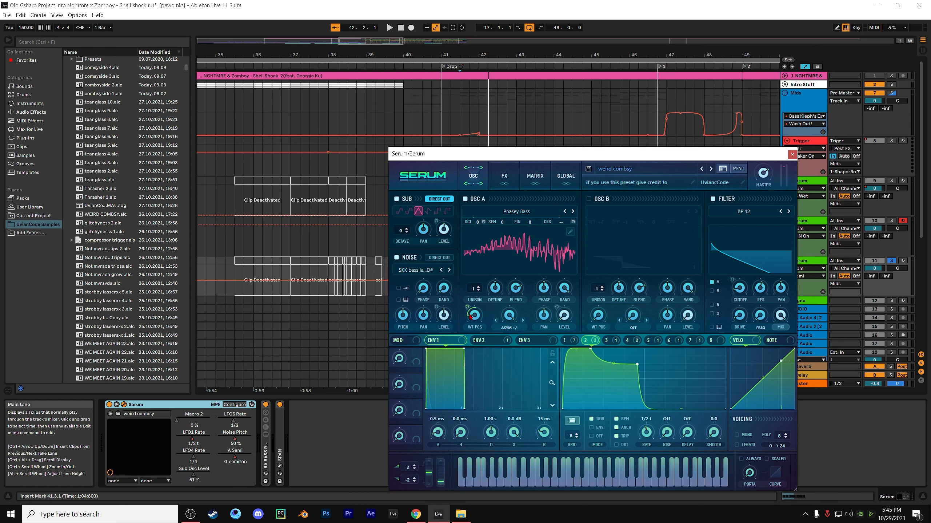
drag(474, 316, 476, 321)
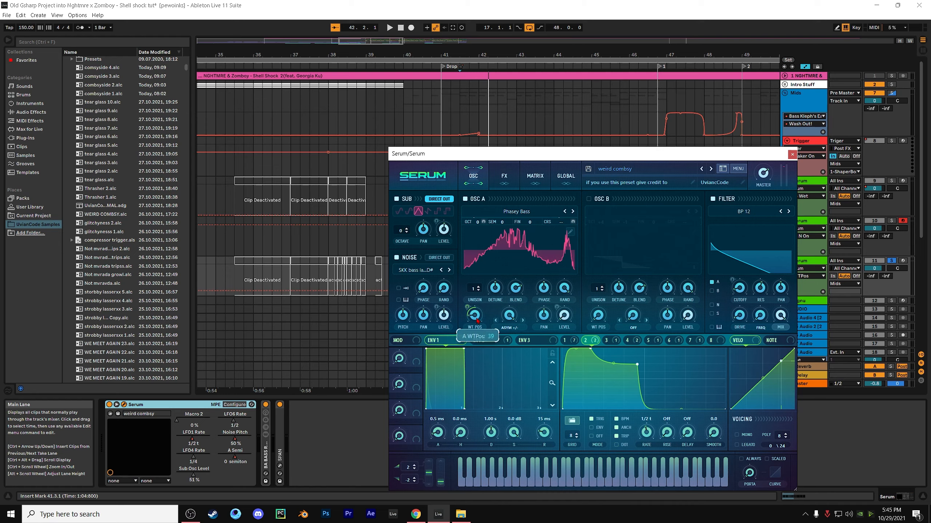
mouse_move(471, 306)
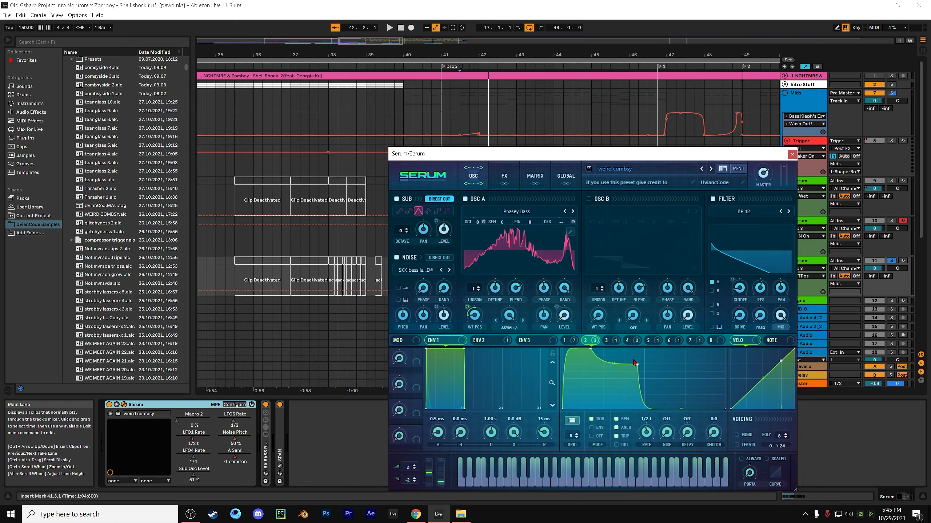
View the shapes of LFOs 3, 4 and 1, and check the sub oscillator's level and its modulation
click(609, 341)
click(567, 340)
click(609, 341)
click(629, 341)
click(567, 340)
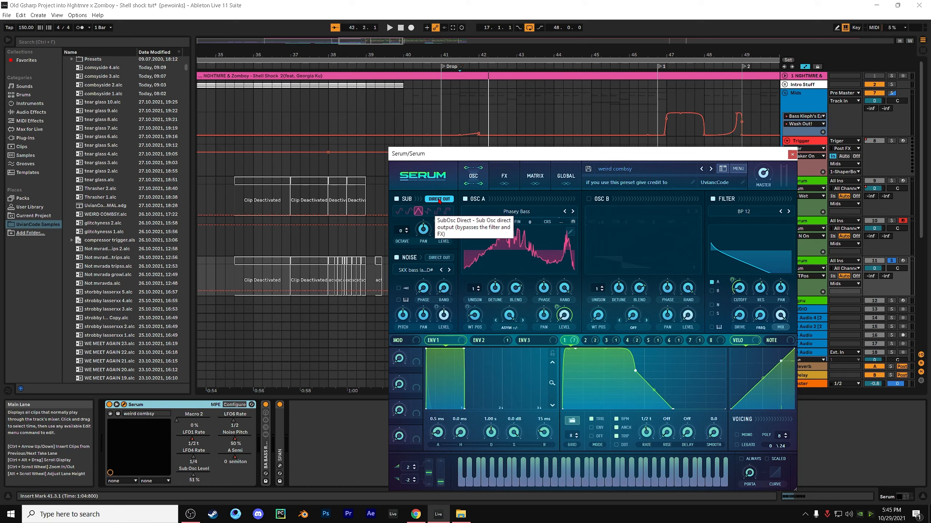
click(448, 236)
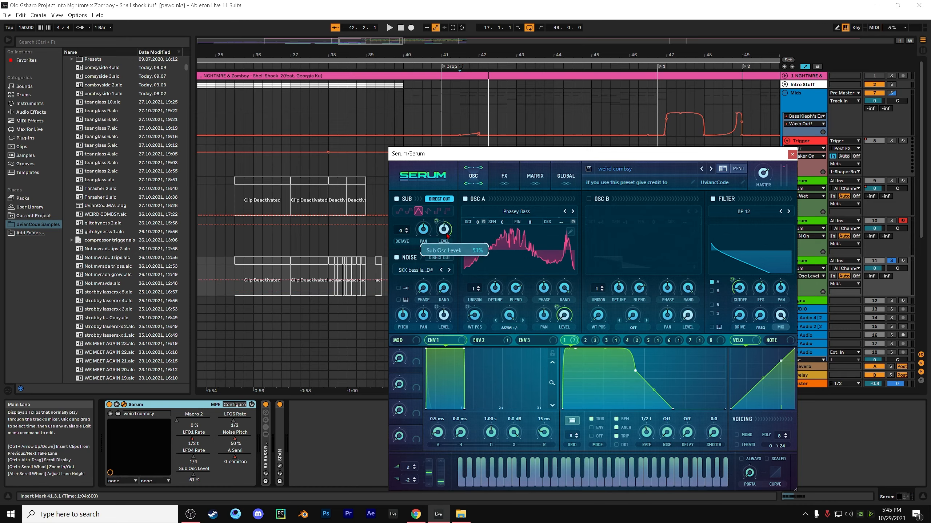
mouse_move(440, 217)
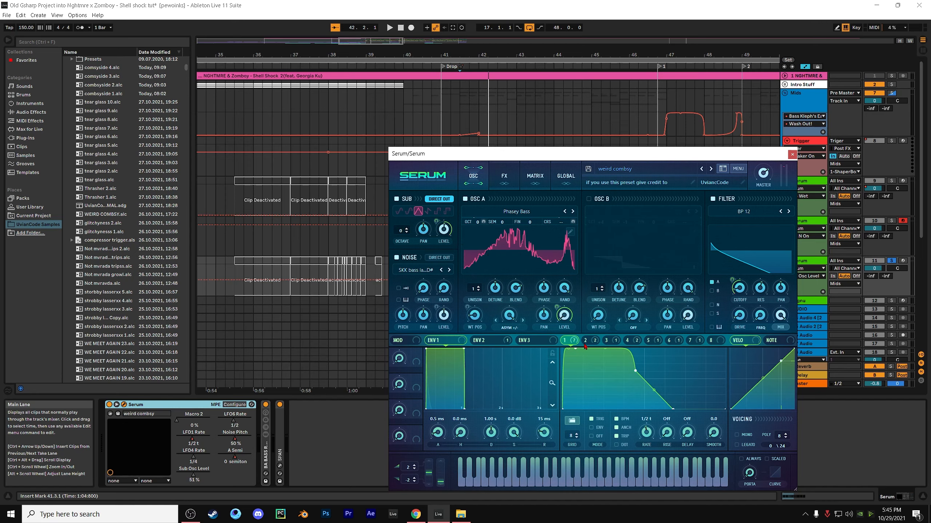
View the shapes of LFOs 3, 4 and 5, and inspect OSC A's octave setting that LFO 5 modulates
click(614, 343)
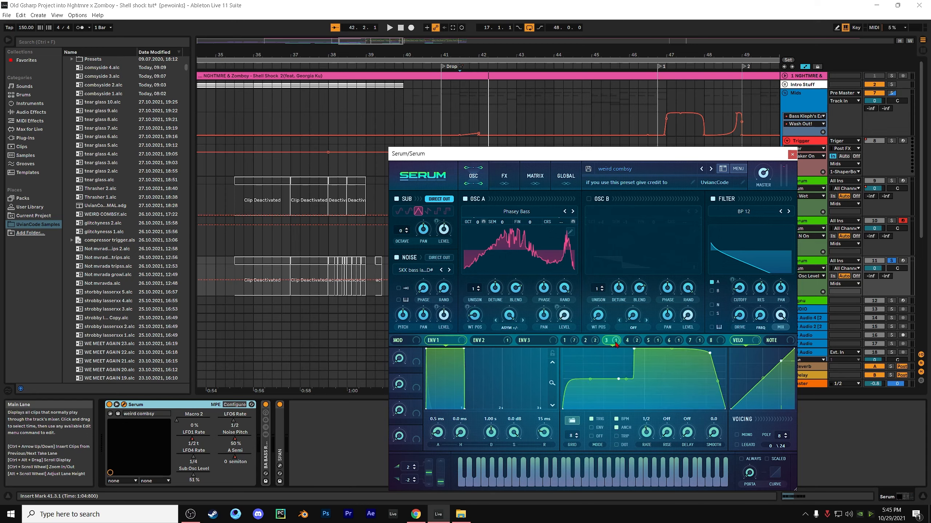
click(630, 344)
click(646, 343)
click(638, 343)
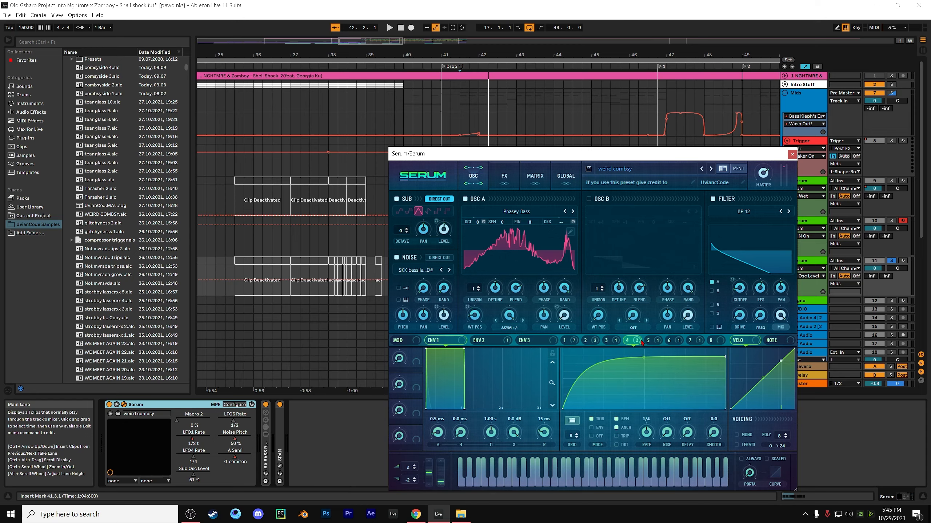
click(647, 342)
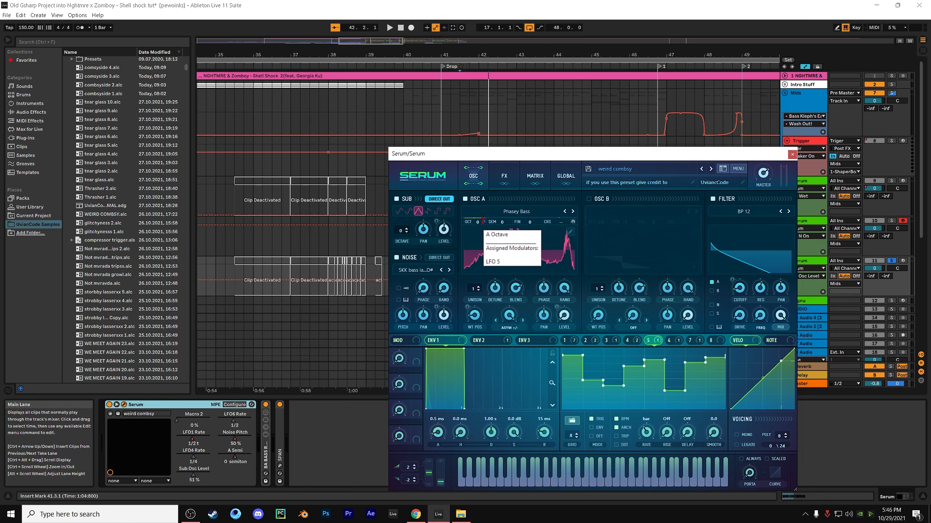
drag(483, 221, 485, 217)
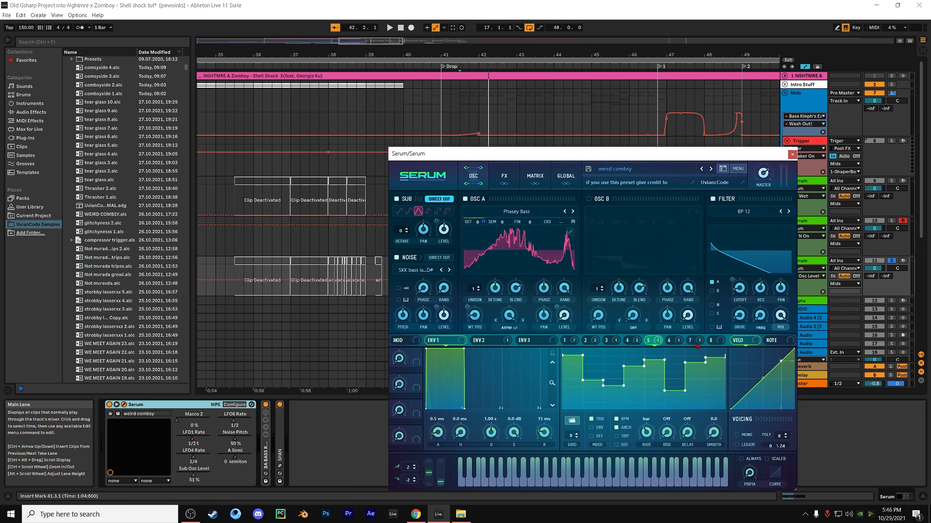
Compare LFO 5's shape with LFO 6's, leaving LFO 6 displayed
click(669, 340)
click(648, 340)
click(669, 341)
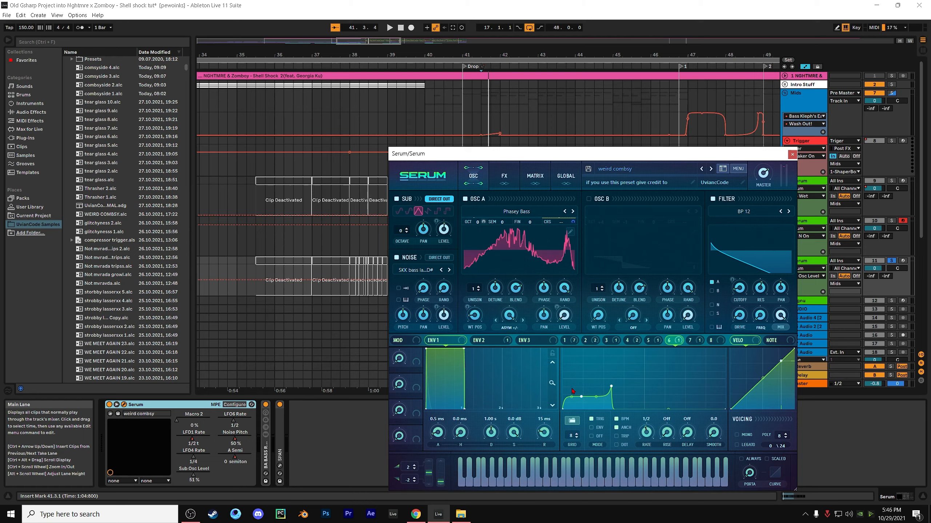
Show LFO 7's shape and browse the noise oscillator's samples, including the UvianCode Basses folder, leaving the current sample loaded
click(573, 221)
click(694, 341)
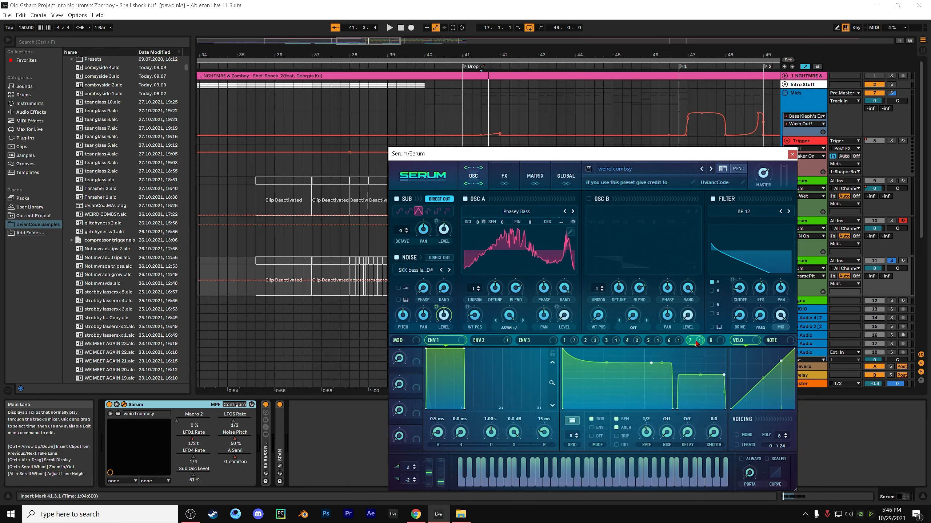
click(429, 274)
mouse_move(421, 341)
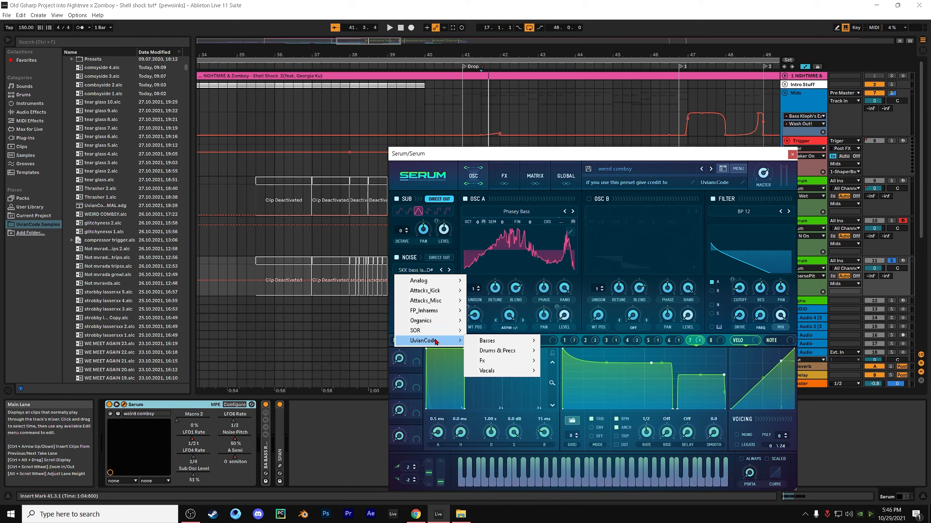
mouse_move(482, 341)
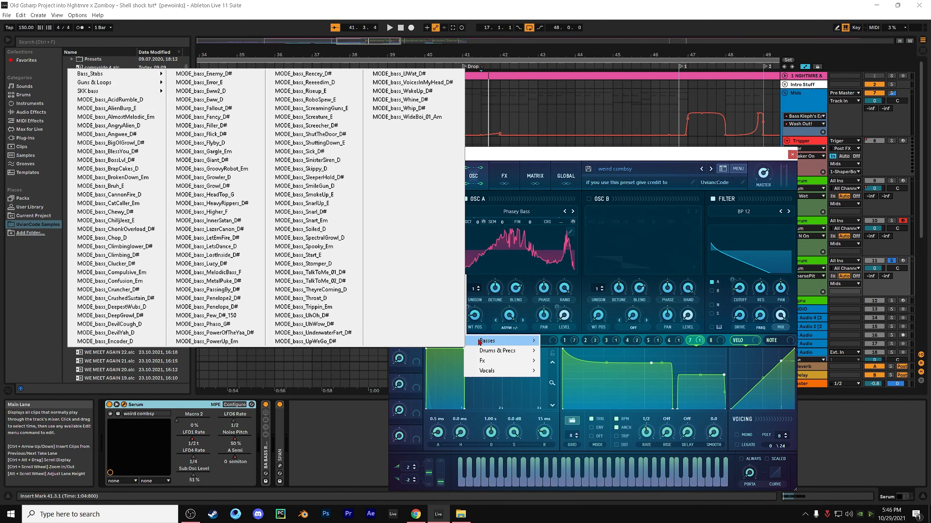
mouse_move(131, 94)
mouse_move(173, 96)
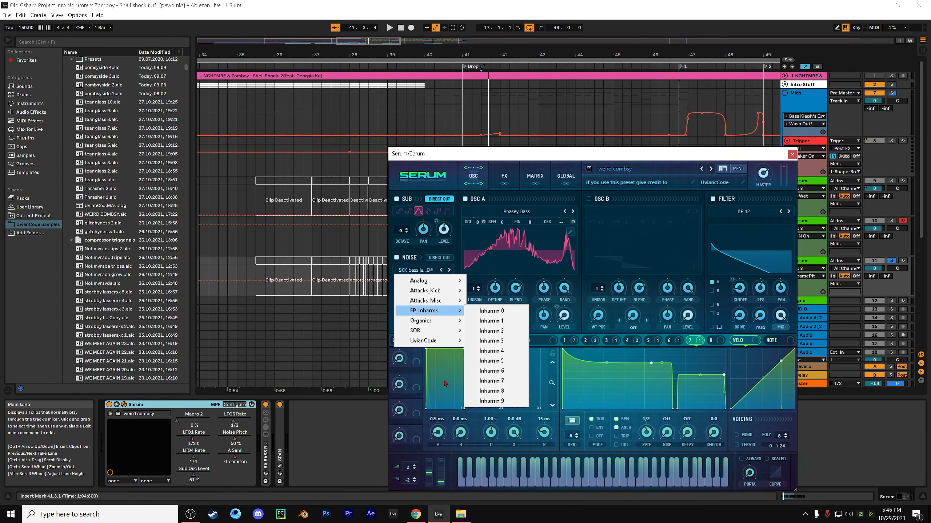
click(443, 379)
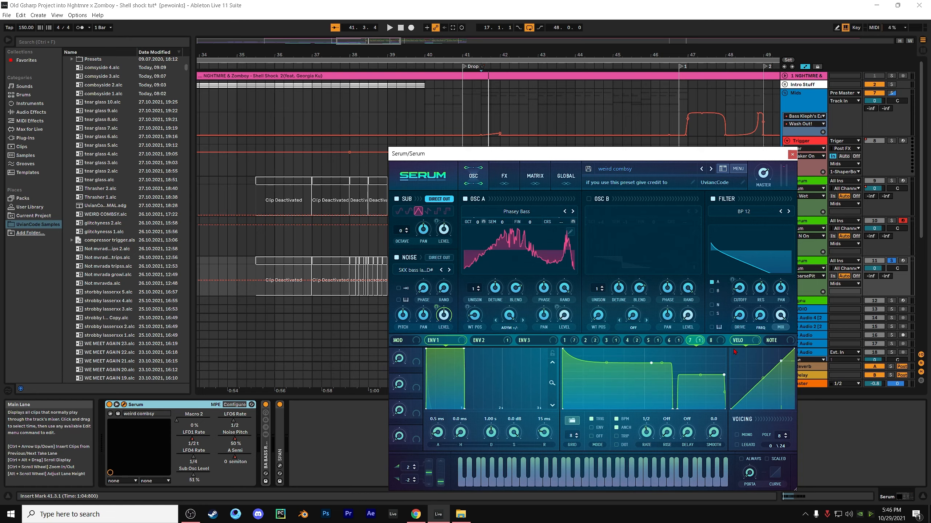
Review the shapes of LFOs 1 to 7 against the parameters they modulate, leaving LFO 2 displayed
click(669, 340)
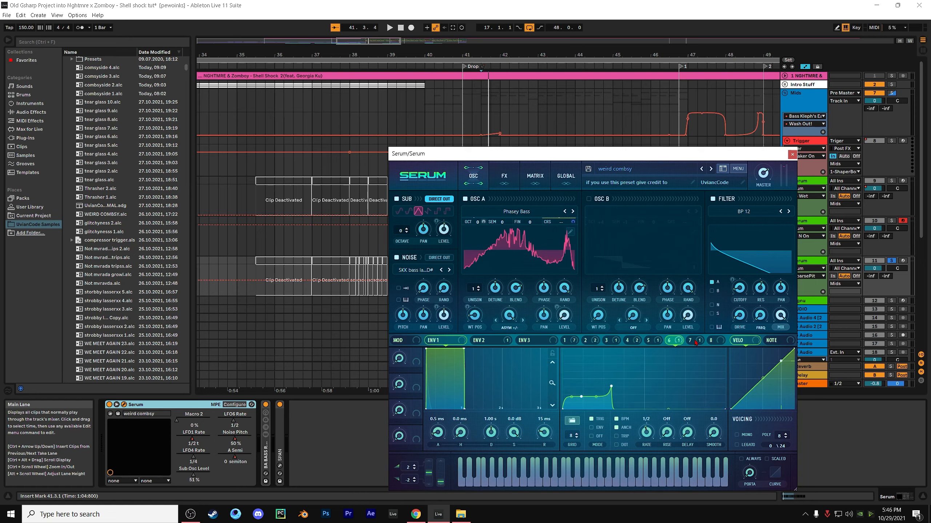
click(647, 341)
click(590, 341)
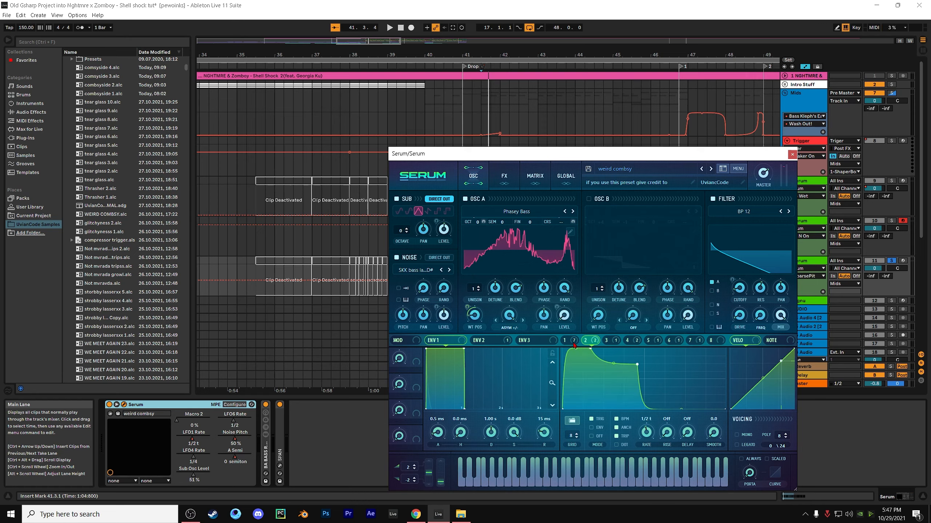
click(569, 341)
click(690, 340)
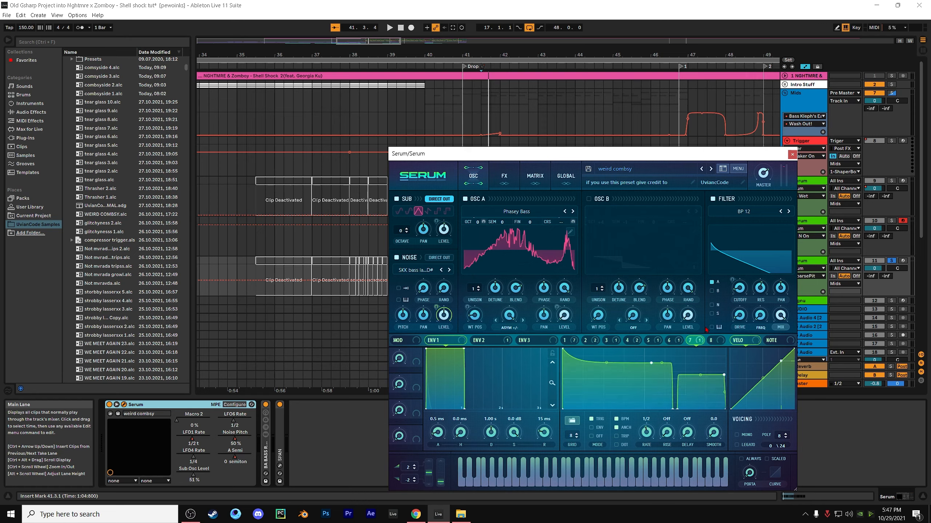
click(672, 341)
click(632, 341)
click(589, 341)
click(570, 341)
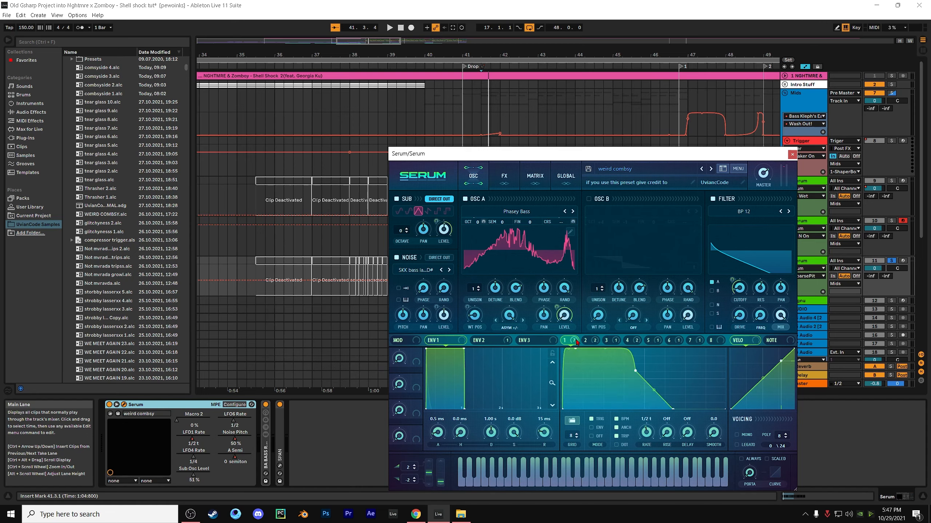
click(612, 341)
click(596, 341)
View the preset's effects chain and inspect the Allpasses filter's cutoff and its LFO 2 modulation
click(504, 176)
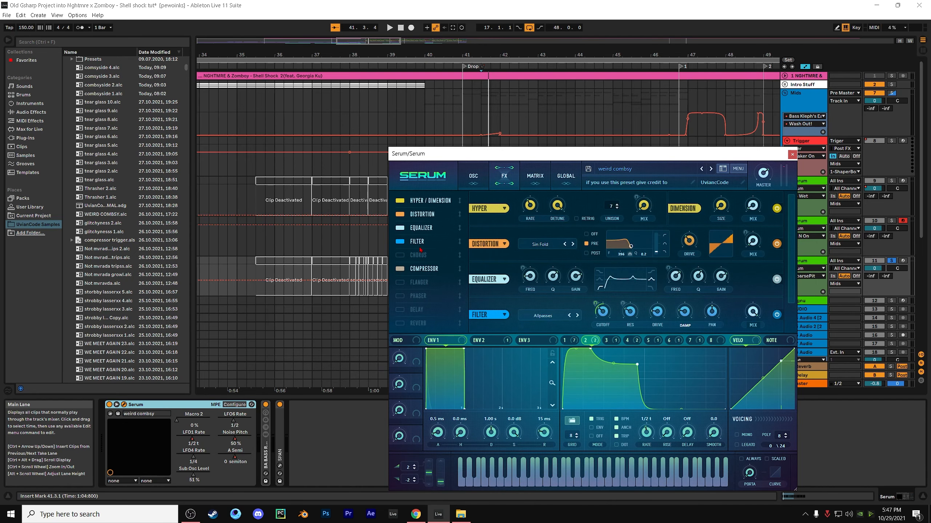
scroll(449, 266, down, 1)
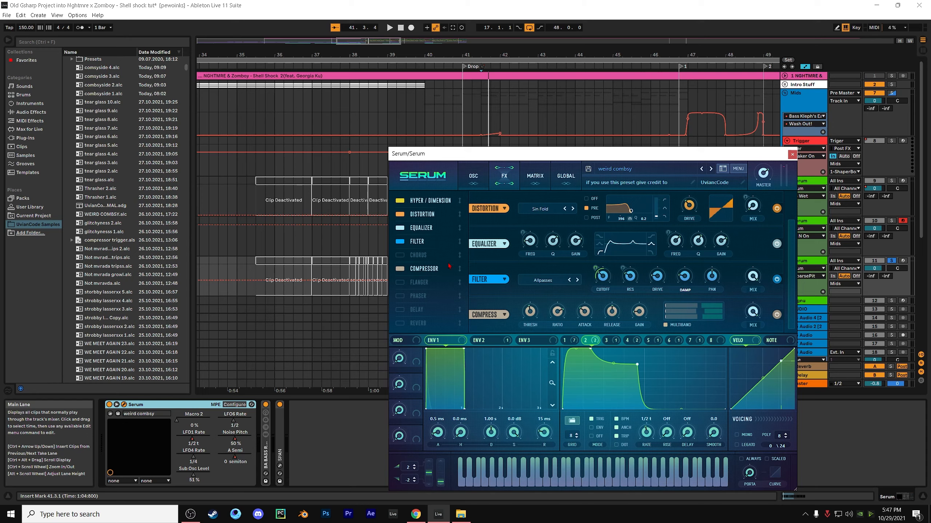
click(608, 282)
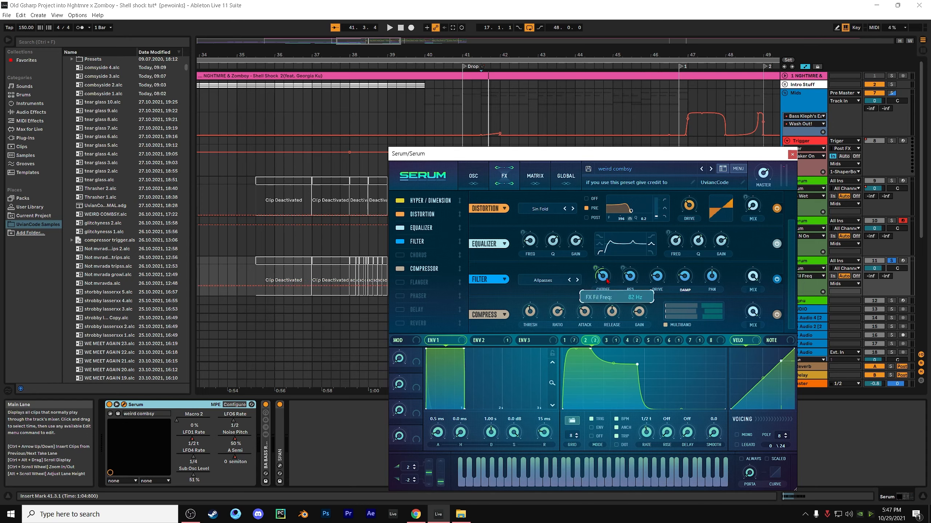
mouse_move(596, 266)
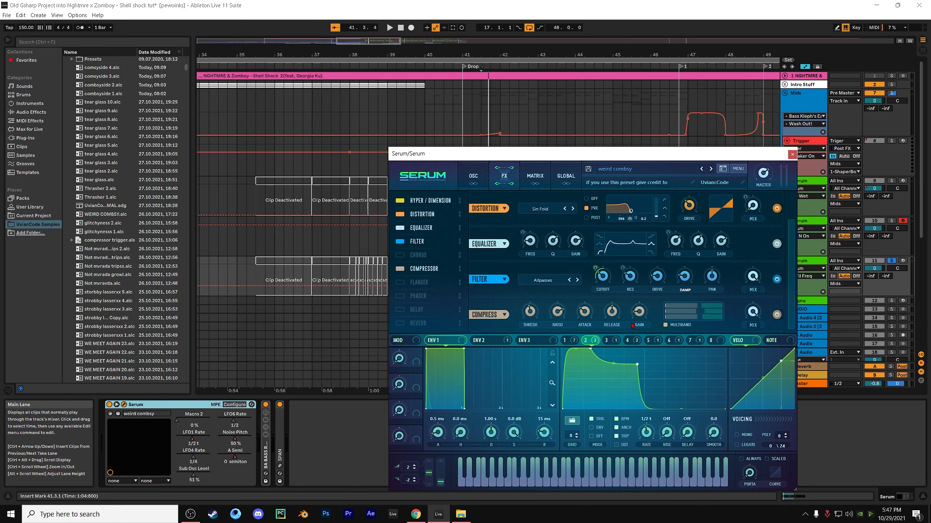
Show LFO 3's shape and destinations, and inspect its modulation amount on the effects filter's resonance
click(614, 342)
click(625, 343)
click(617, 343)
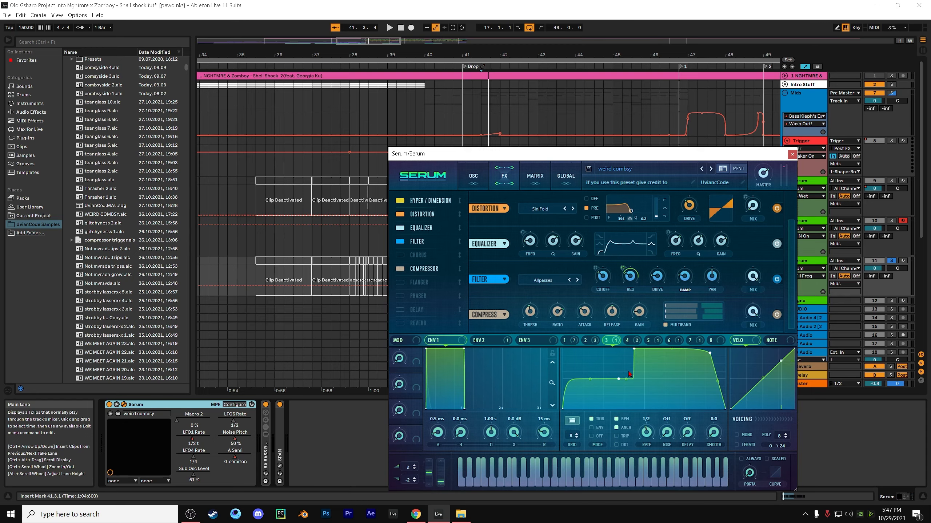
mouse_move(618, 344)
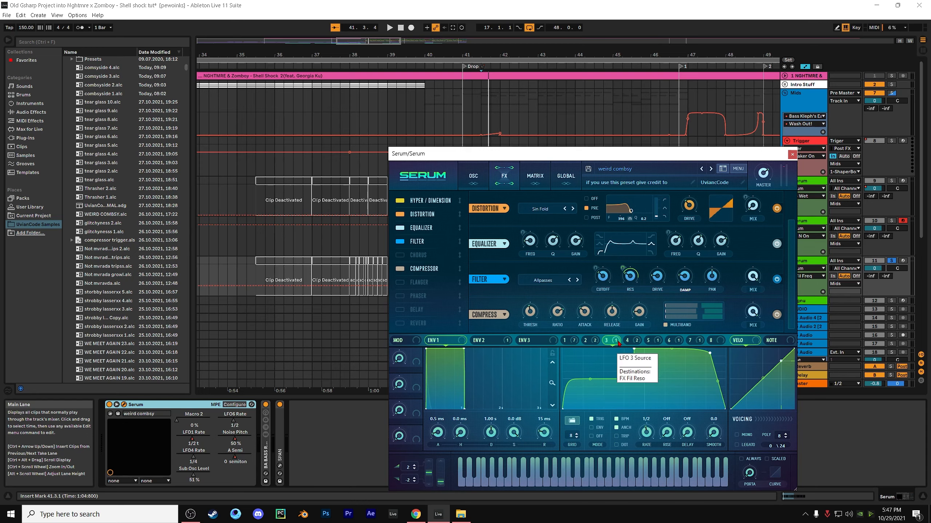
mouse_move(629, 278)
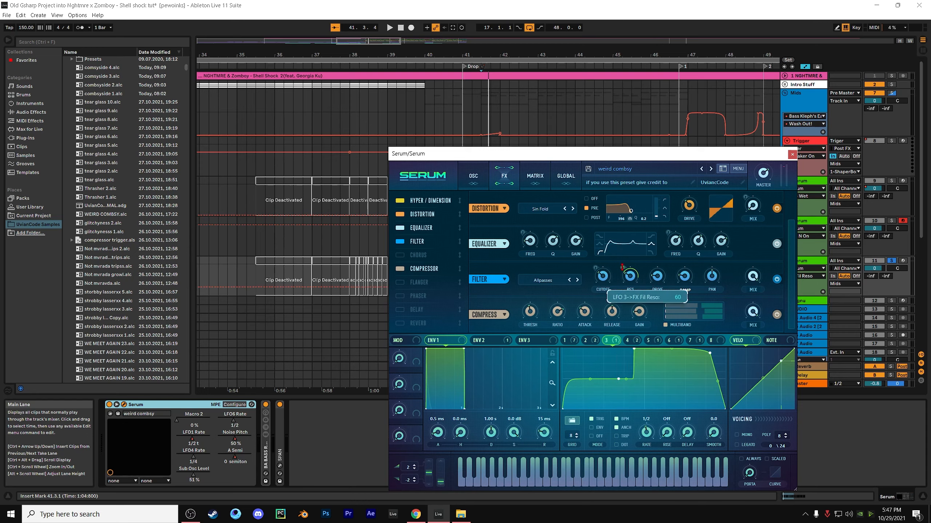
Audition the weird combsy bass by playing the drop, arming its Serum track and playing live notes
key(space)
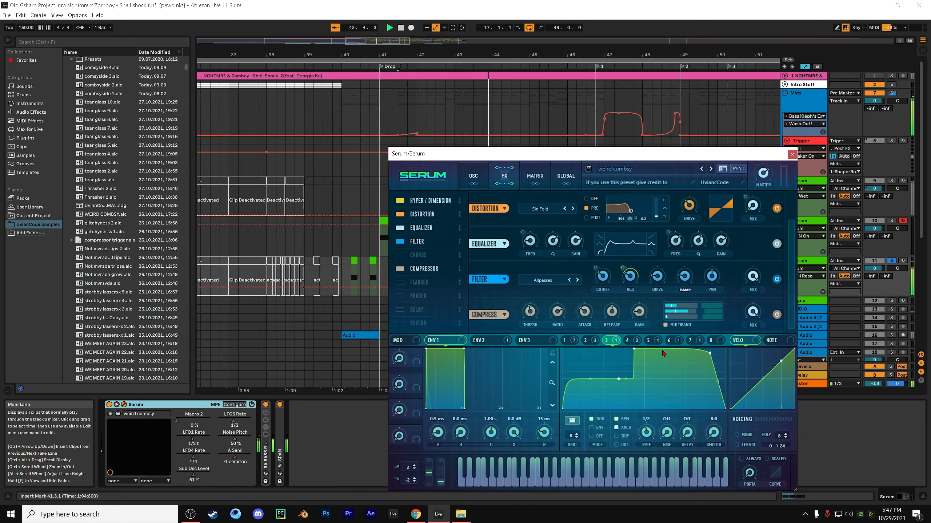
key(space)
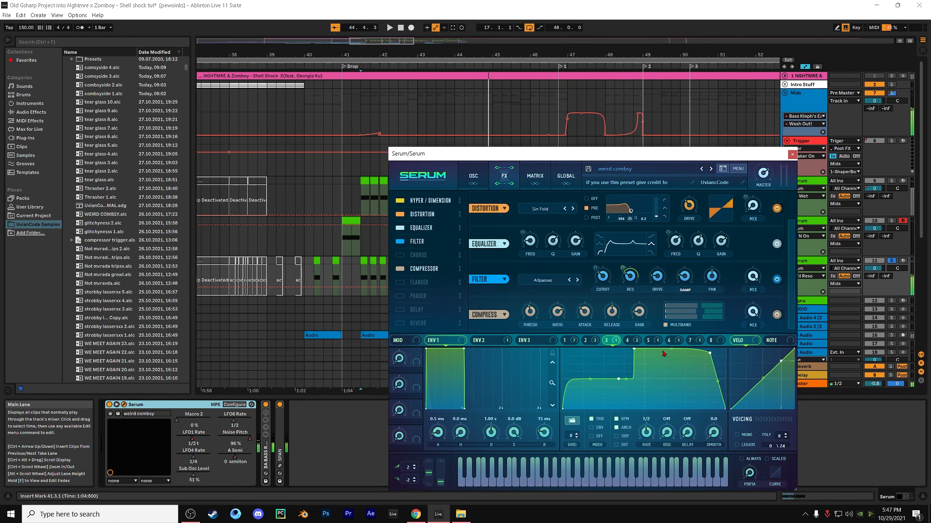
click(902, 260)
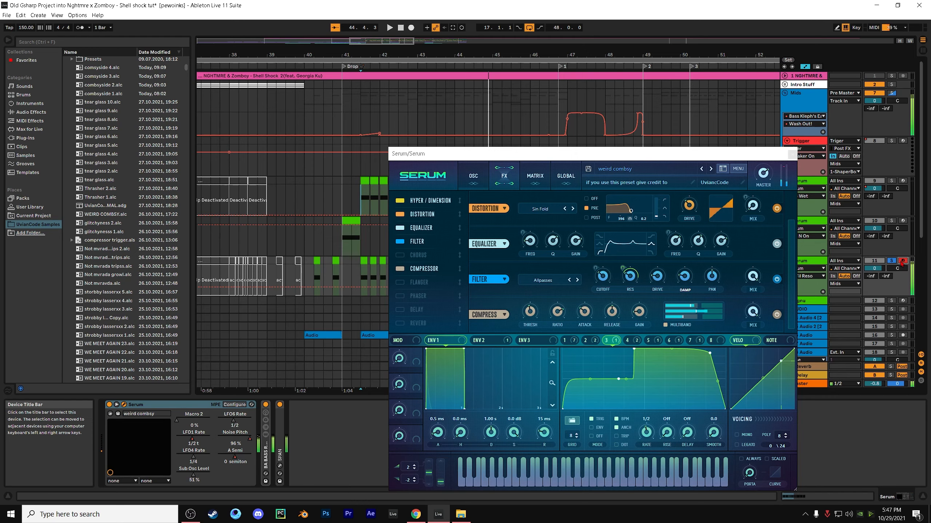
key(z)
key(e)
key(e)
key(z)
key(z)
key(z)
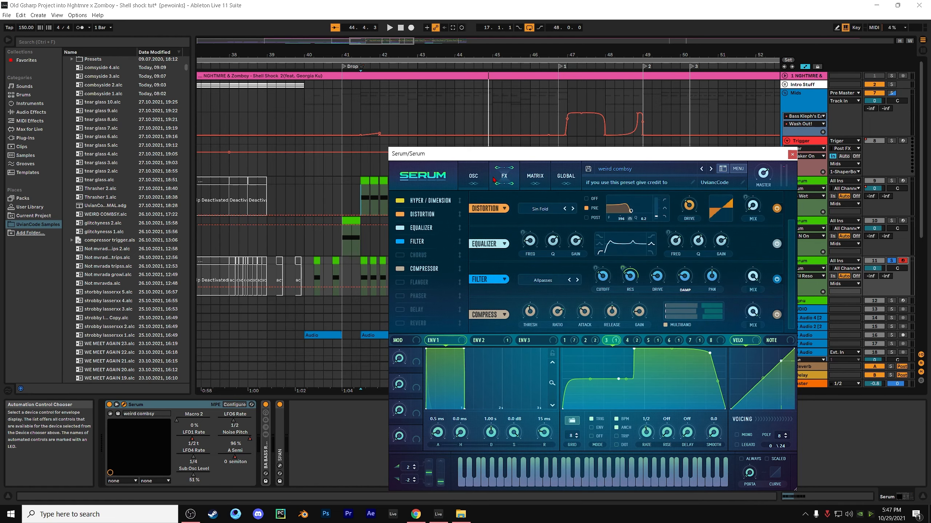
Return to Serum's oscillator page, close the plugin window and place the insert marker at bar 41.1.1 on the middle Serum track
click(473, 176)
click(793, 154)
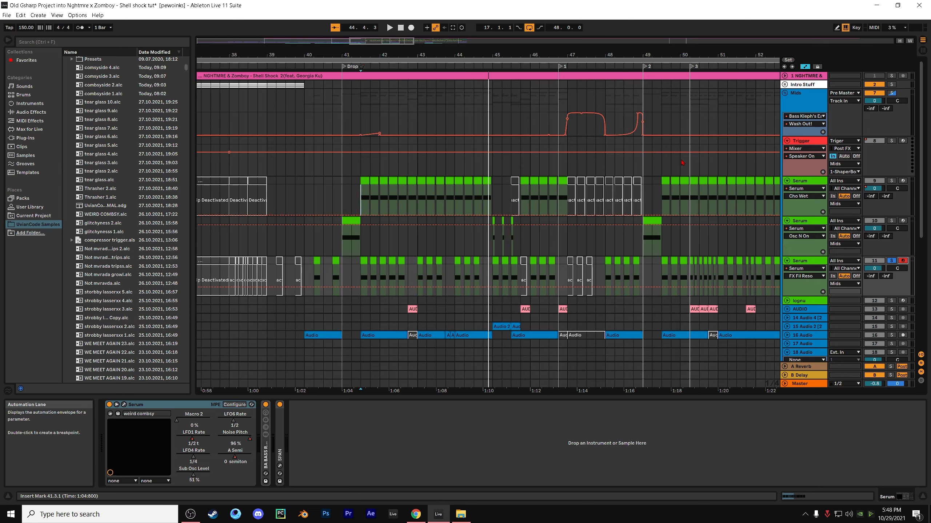
click(343, 243)
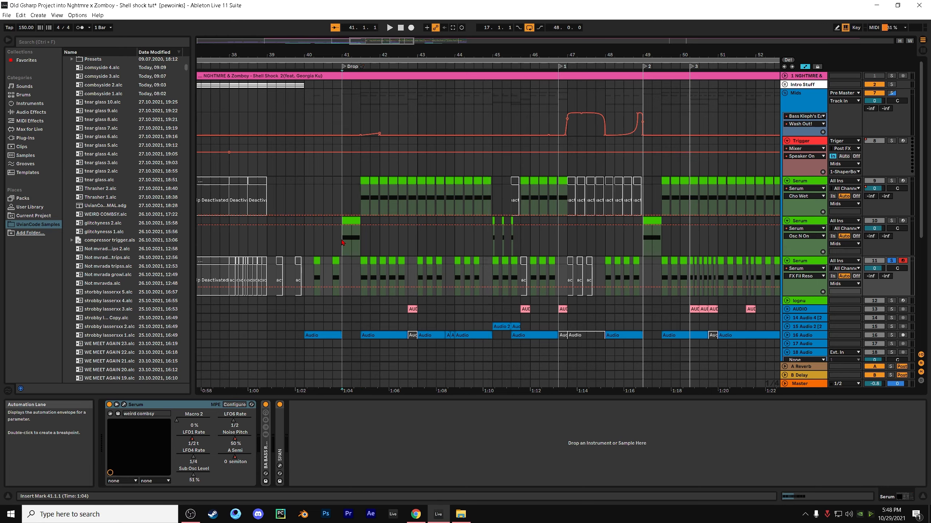
Select the weird combsy track's clips from 41.3.1 to 43.1 and play the drop from there
click(364, 261)
scroll(364, 261, down, 1)
key(space)
key(space)
key(space)
key(space)
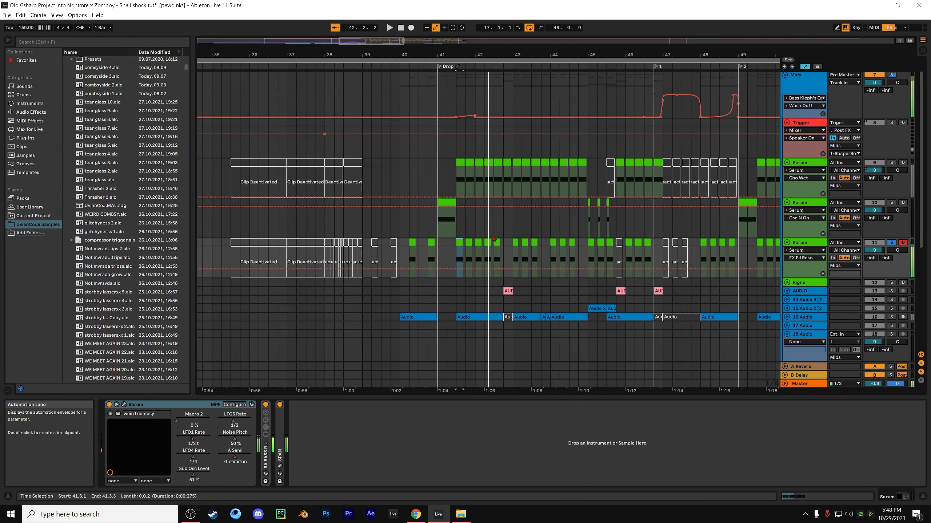
shift+click(512, 249)
key(space)
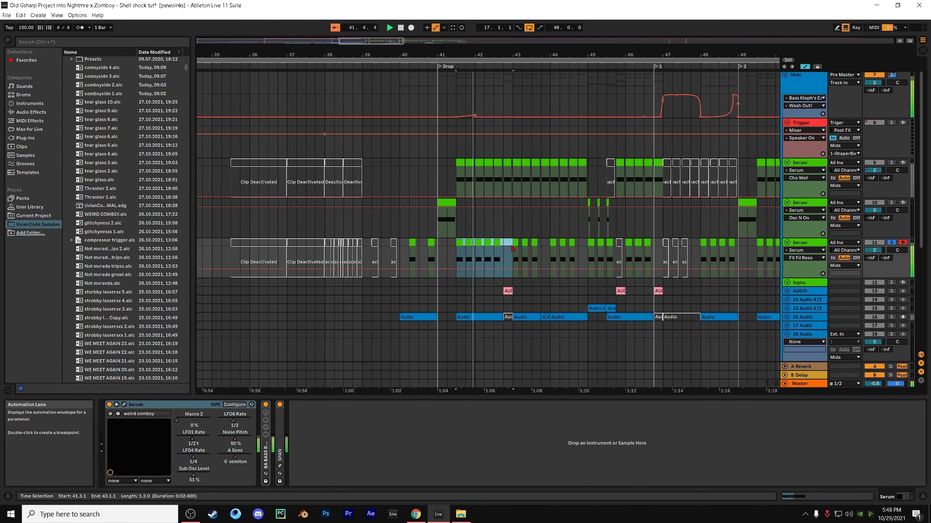
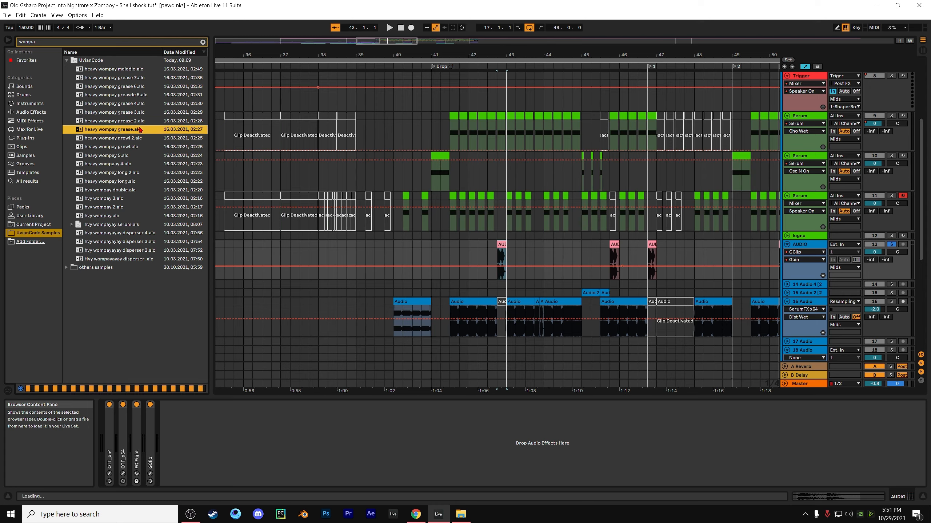
Preview the saved wompay bass clips in the browser, covering growl, 5, 4, long 2, long, 3 and double
click(131, 147)
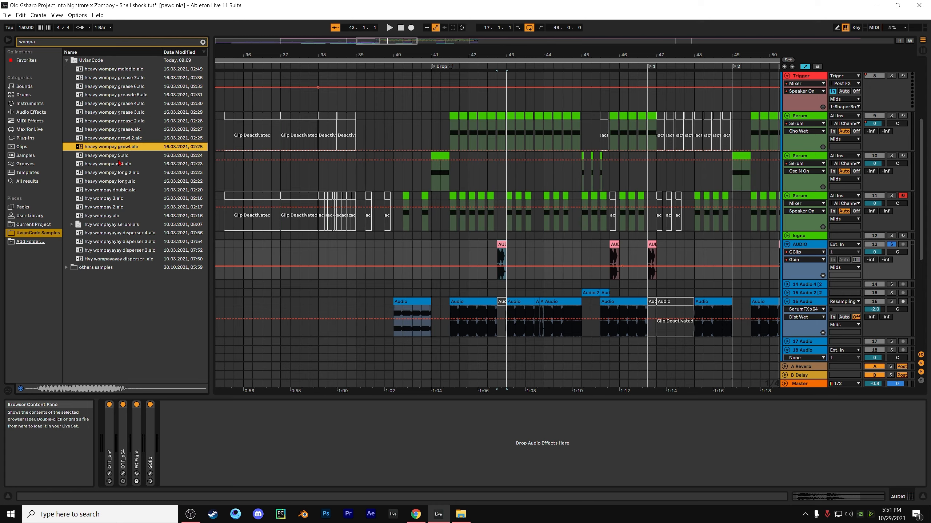
click(124, 159)
click(124, 165)
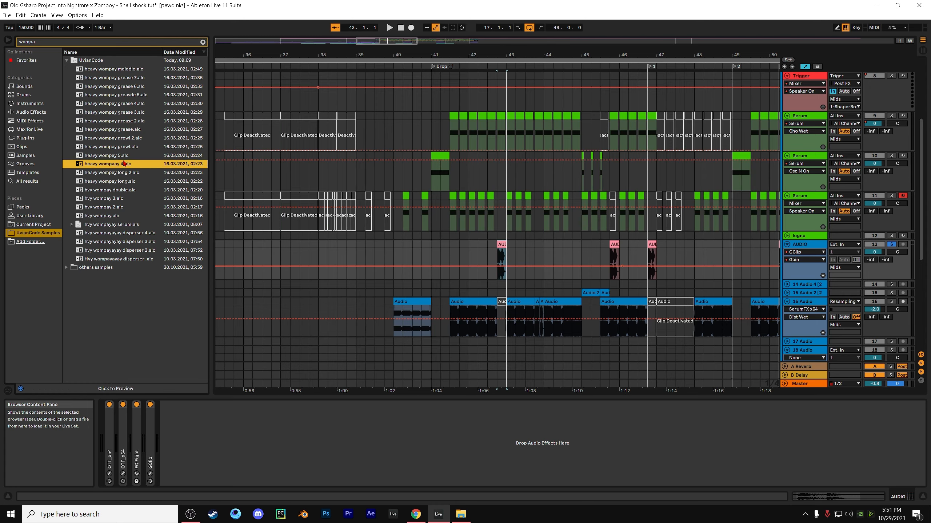
click(124, 158)
click(124, 166)
click(127, 173)
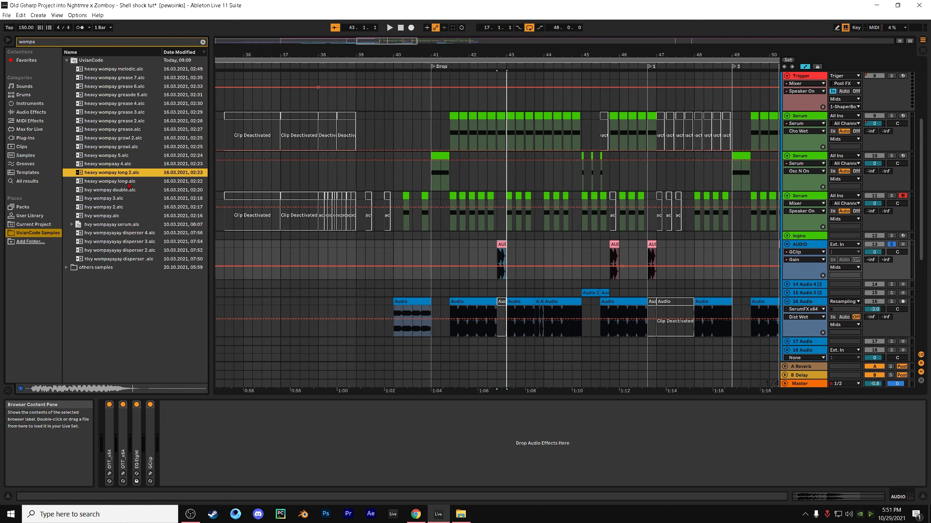
click(128, 183)
click(123, 199)
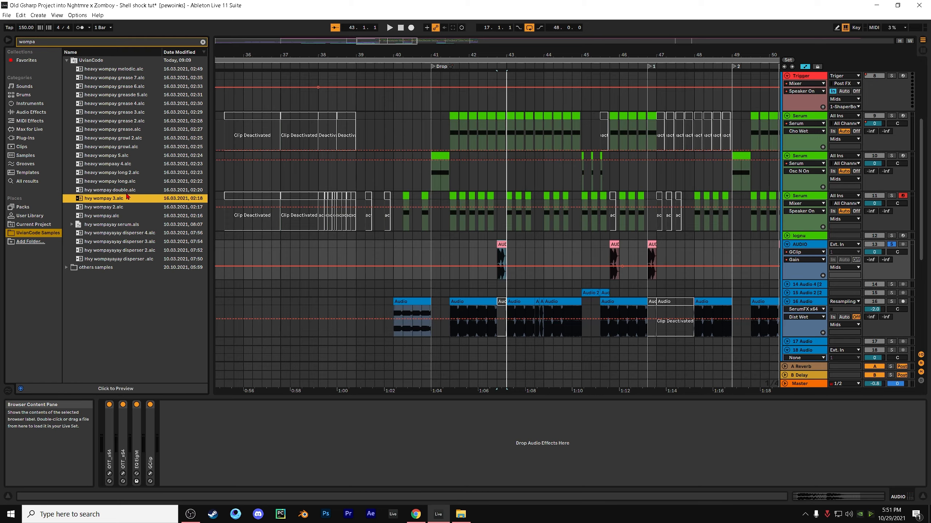
click(127, 193)
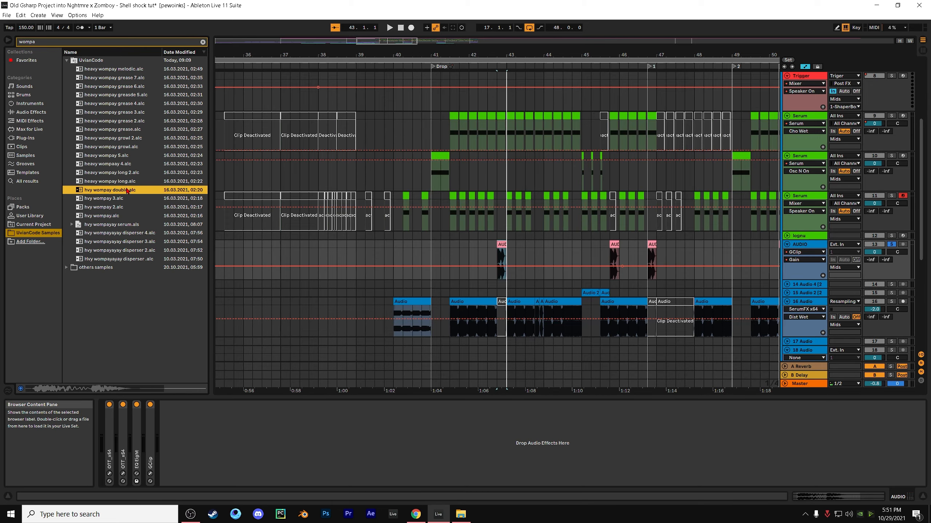
Play the AUDIO track's clip spanning 42.4.1 to 43.1.1, and turn off that track's solo
click(501, 245)
key(space)
key(space)
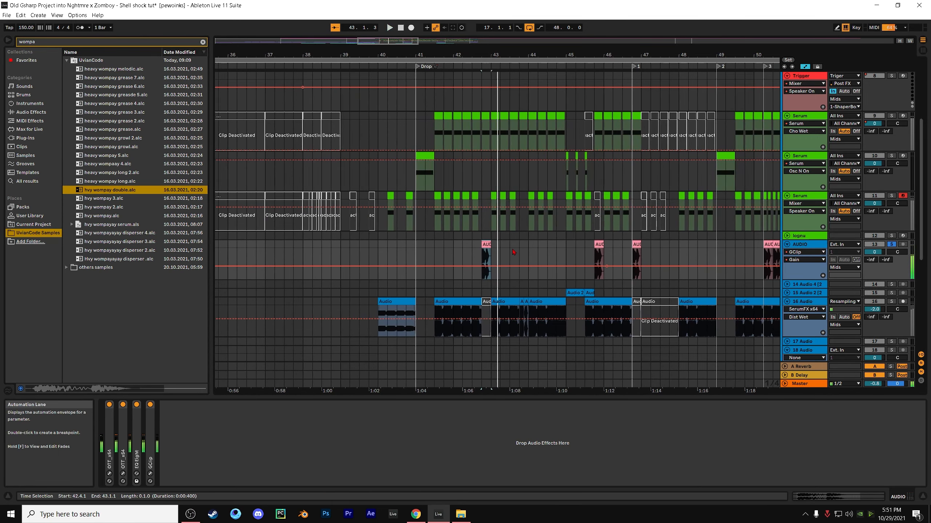
key(space)
key(space)
click(893, 245)
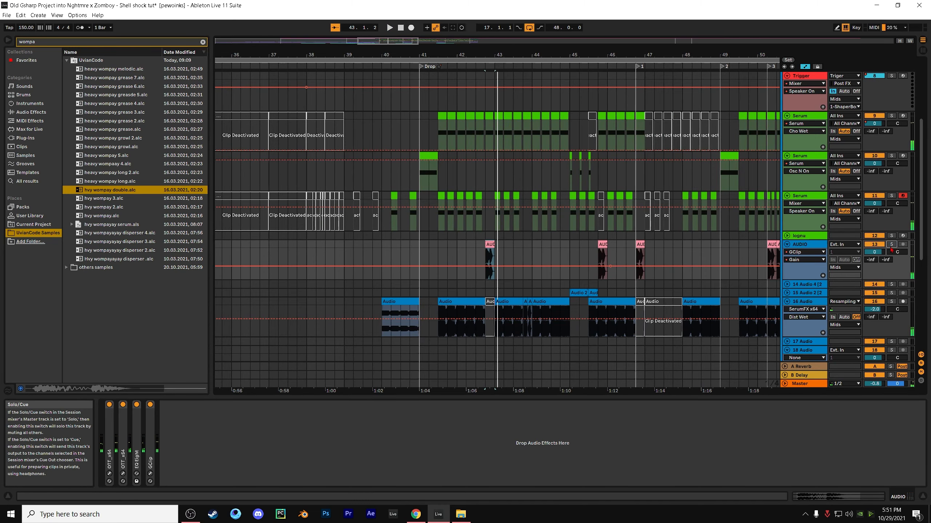
Open the waveform of the AUDIO track's clip at 42.4.1 and play the drop with all tracks from there
double_click(491, 243)
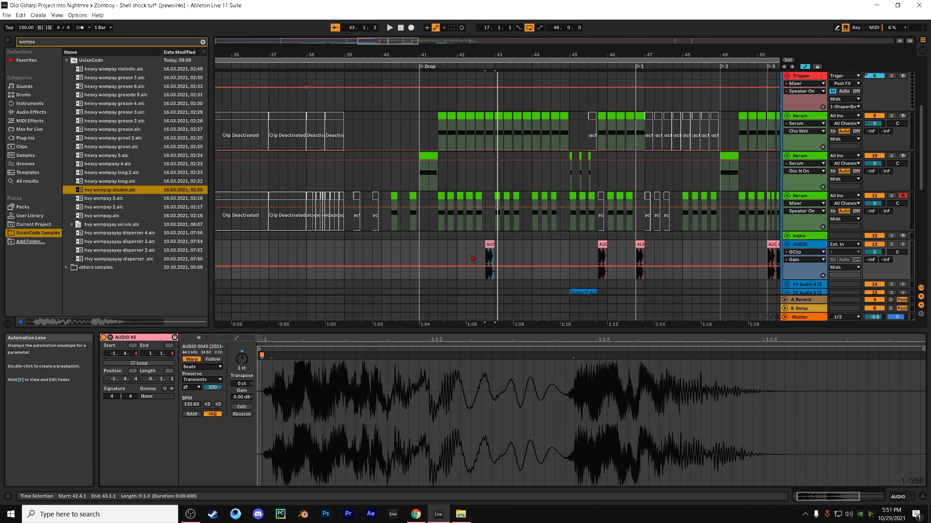
key(space)
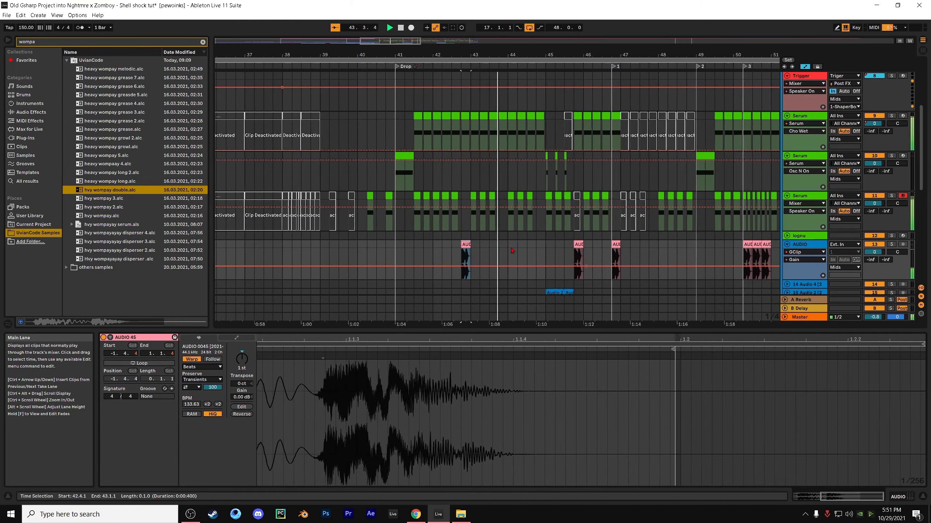
scroll(518, 237, down, 3)
scroll(509, 242, up, 2)
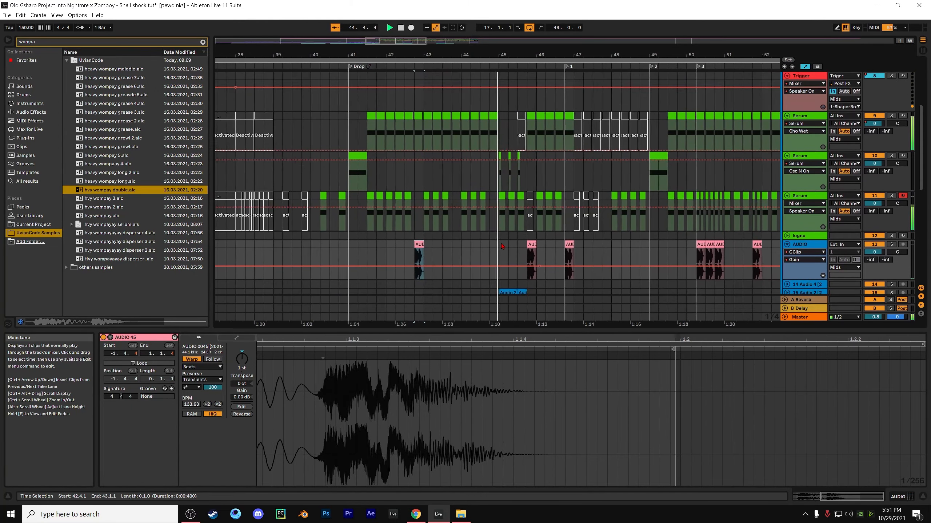
scroll(458, 230, down, 2)
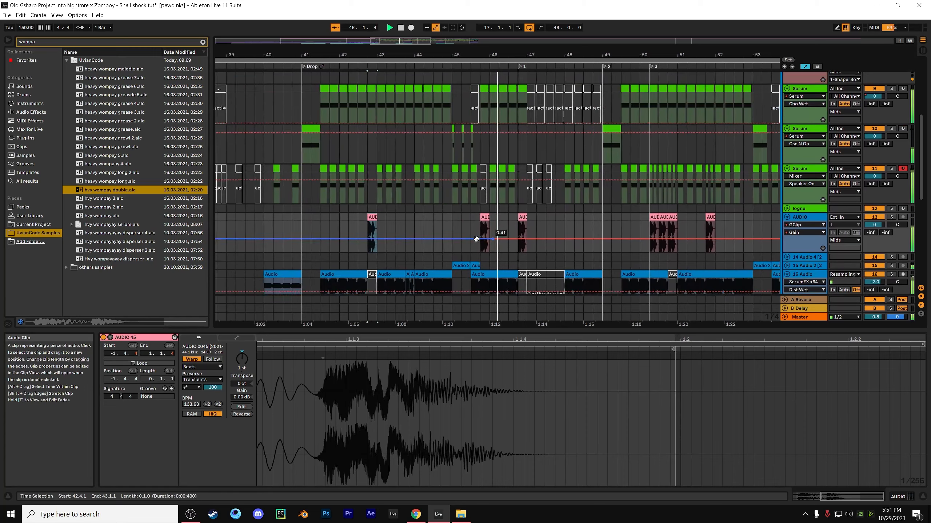
Place the insert marker at 44.4.1 on the AUDIO track and play the drop from there
click(438, 221)
key(space)
scroll(531, 209, down, 5)
key(space)
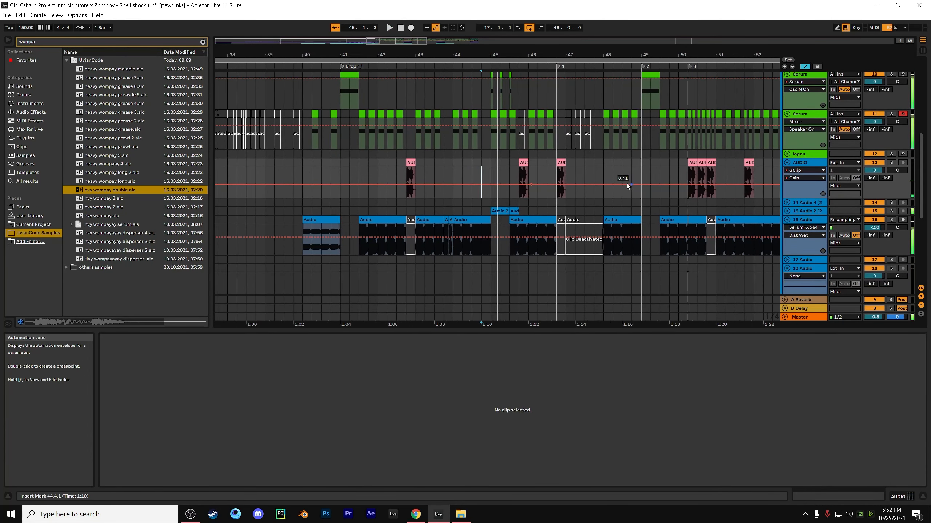
Unfold track 15, solo it and play its first Audio 2 clip at 45.1.1
scroll(481, 179, down, 1)
scroll(479, 176, down, 1)
click(490, 176)
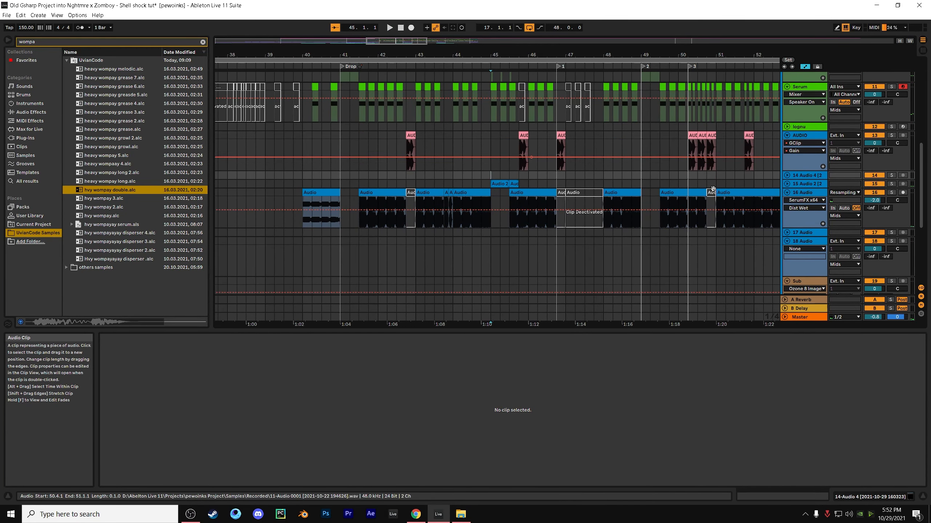
click(787, 184)
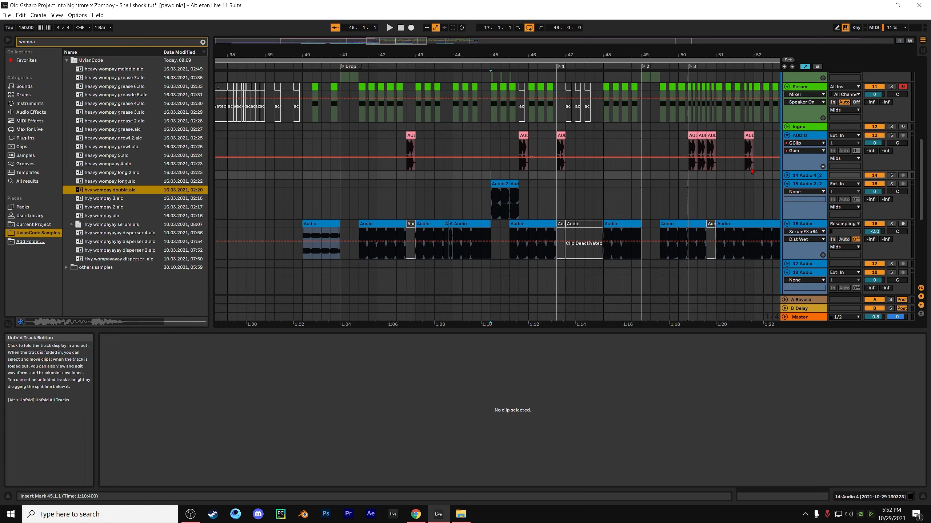
click(499, 184)
click(892, 184)
key(space)
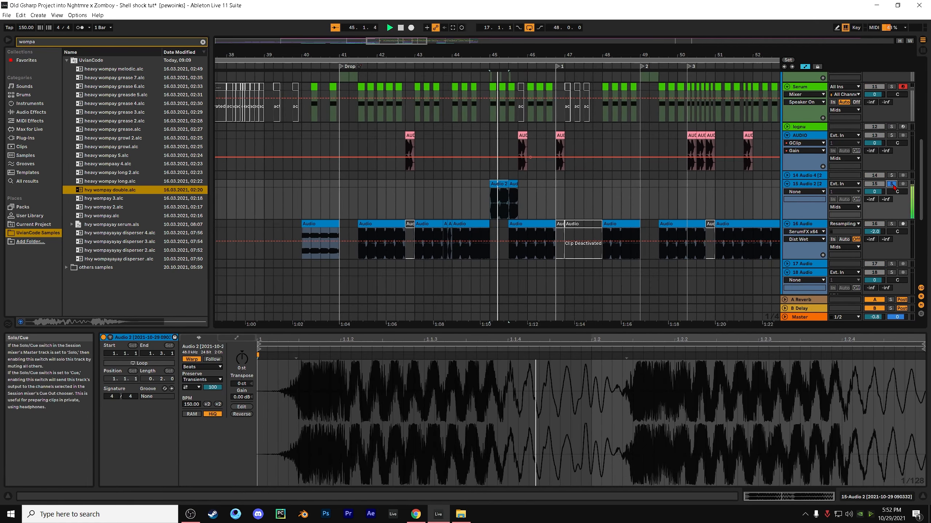
Clear the browser search and preview the saved clips combsyside 1, combsyside 2, comsyside 3 and comsyside 4
click(202, 42)
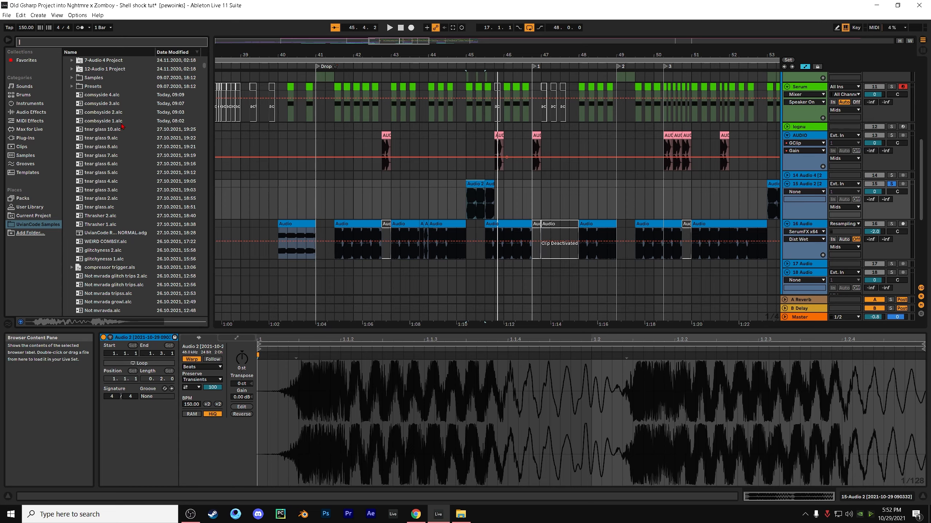
click(122, 124)
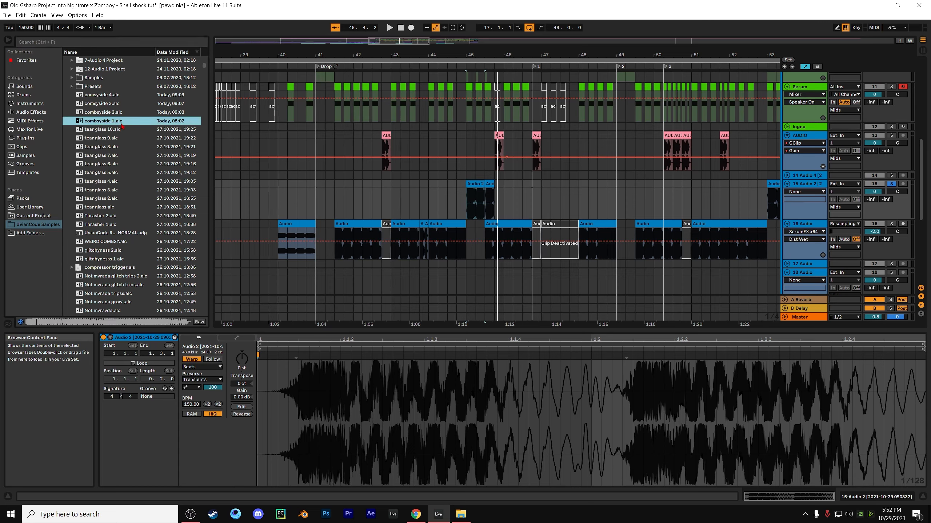
click(118, 113)
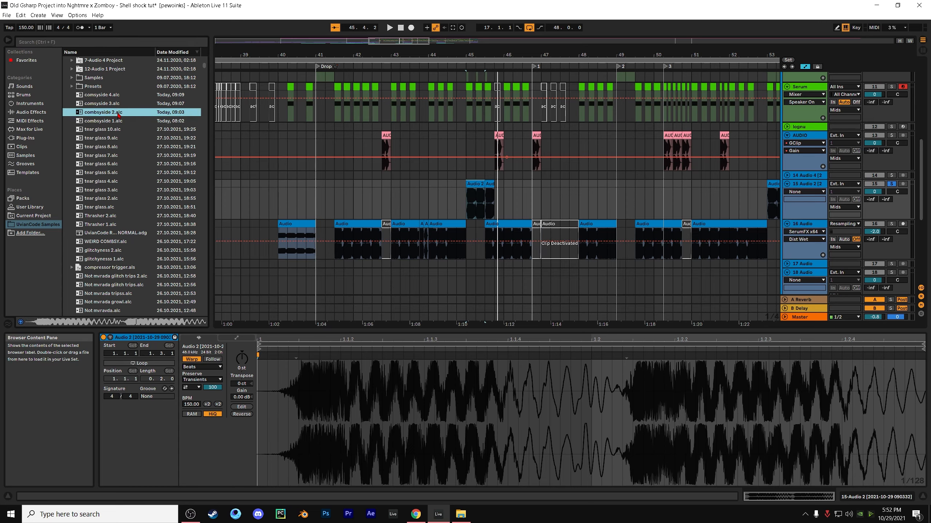
click(115, 105)
key(Up)
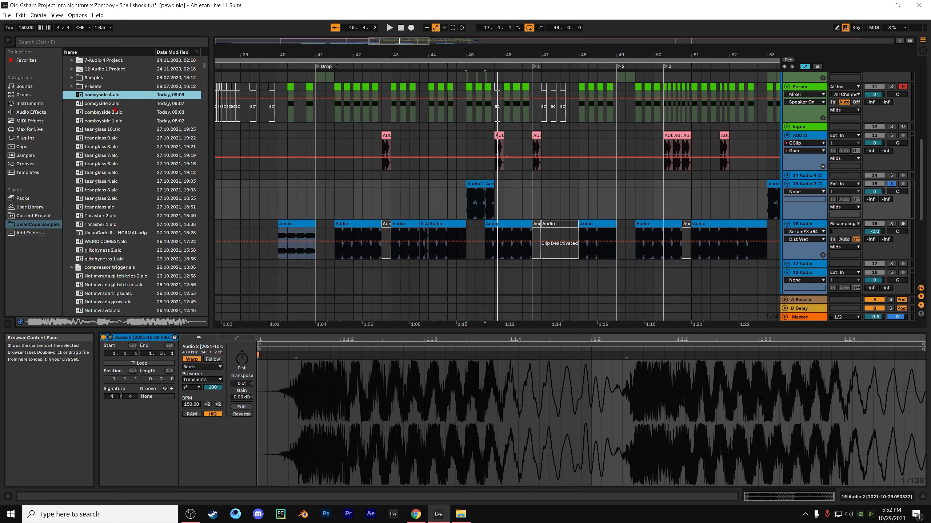
click(114, 104)
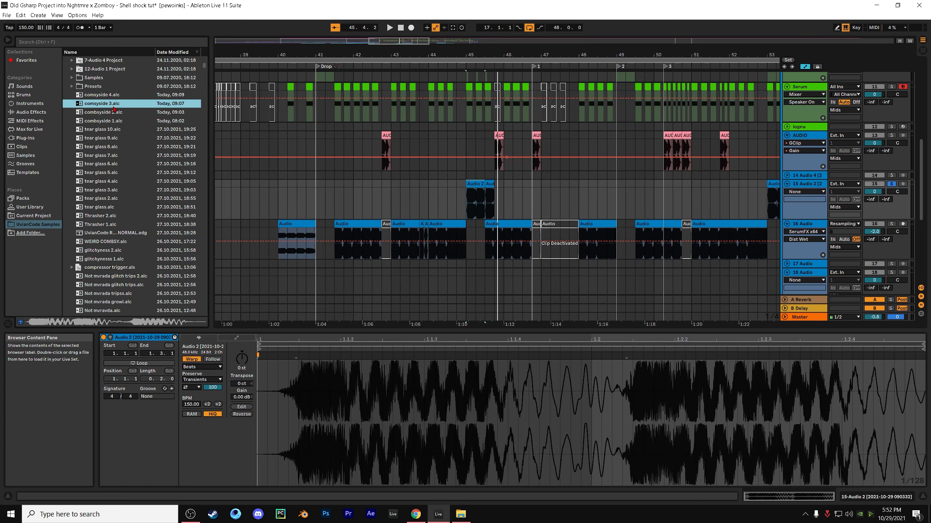
click(115, 114)
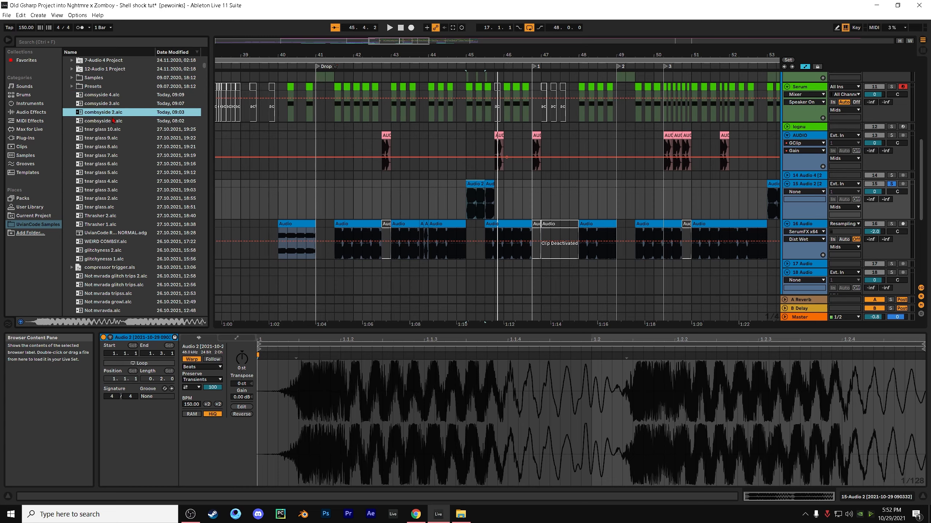
click(117, 123)
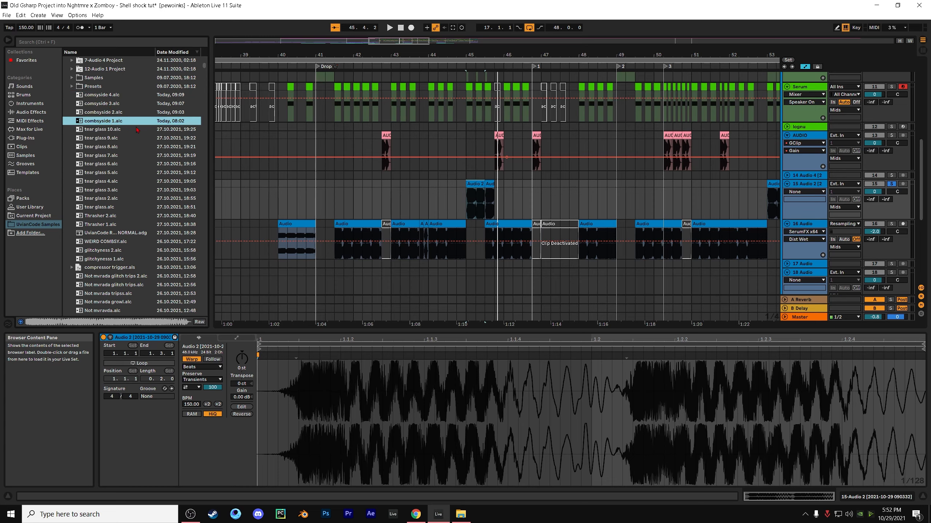
Select both Audio 2 clips from 45.1.1 to 45.4.1, play them soloed, and turn off the track's solo
click(467, 207)
drag(467, 207, 499, 188)
key(space)
key(space)
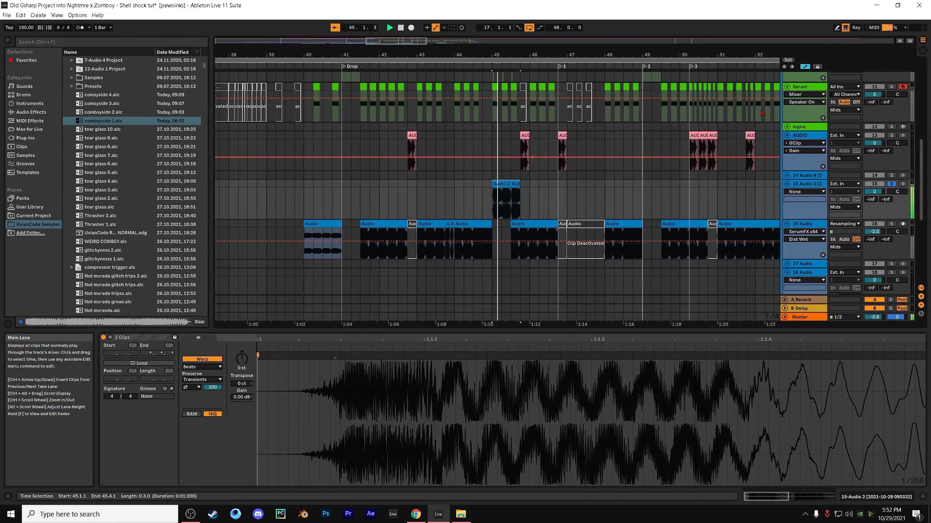
Replay the section from 45.1.1, briefly soloing Serum tracks 11 and 10 before hearing all tracks together
key(space)
click(891, 184)
key(space)
scroll(813, 176, up, 2)
click(891, 132)
scroll(893, 131, up, 2)
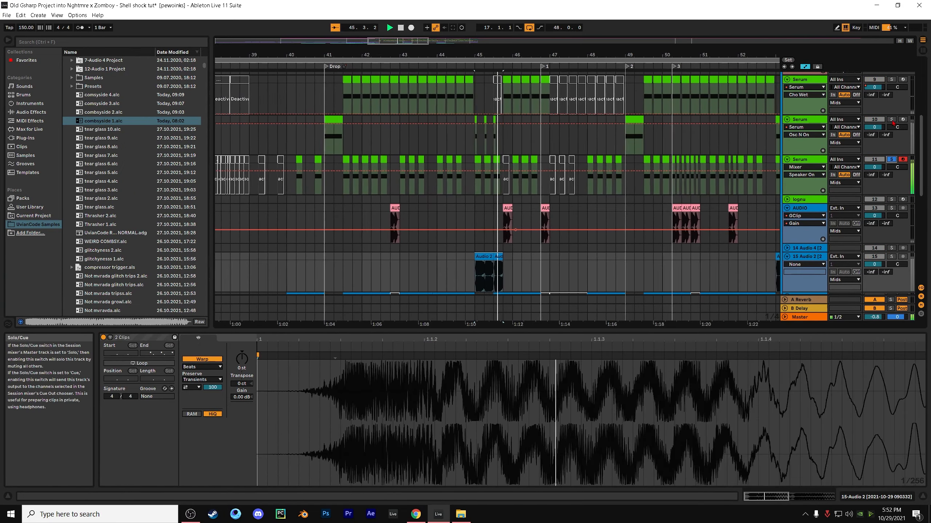
click(891, 119)
click(892, 120)
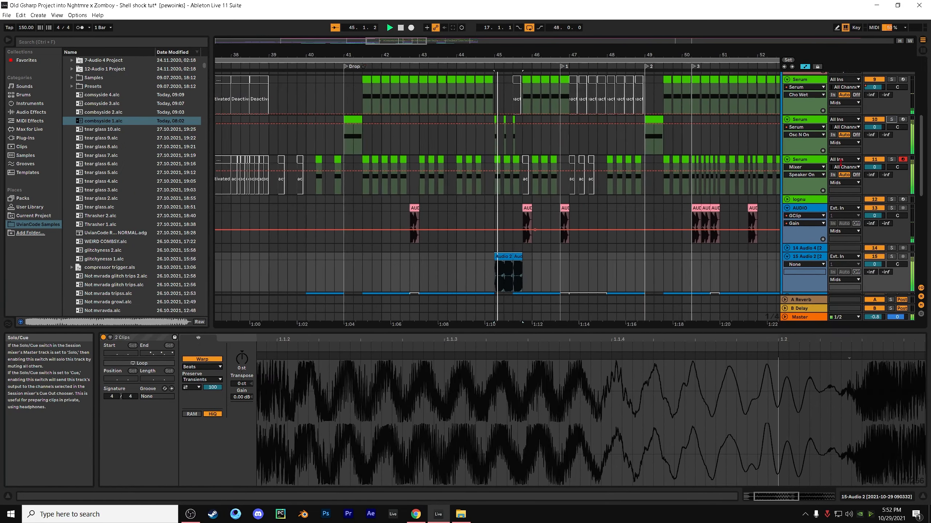
scroll(819, 180, down, 3)
scroll(819, 180, up, 1)
key(space)
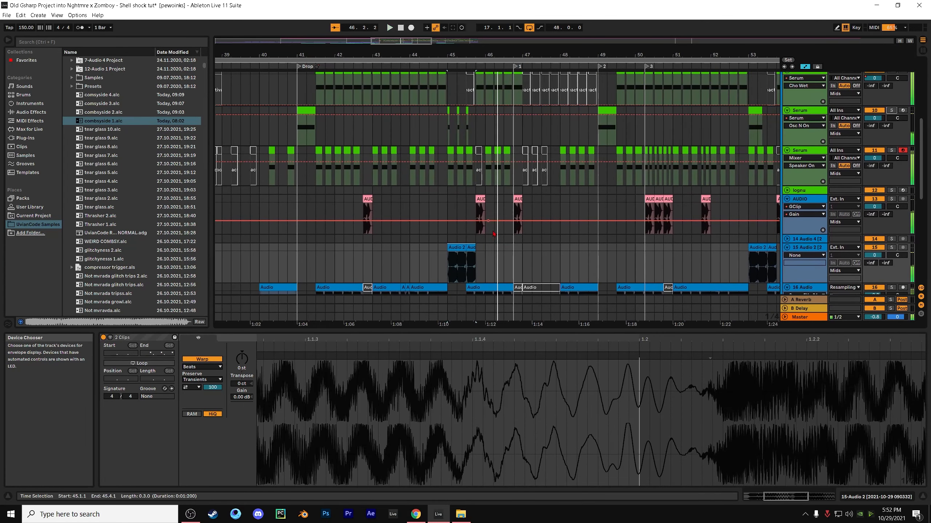
Play the drop from 46.1.1 and follow the bass clip arrangement across the tracks through bar 57
click(486, 190)
key(space)
scroll(520, 225, up, 1)
scroll(627, 256, down, 5)
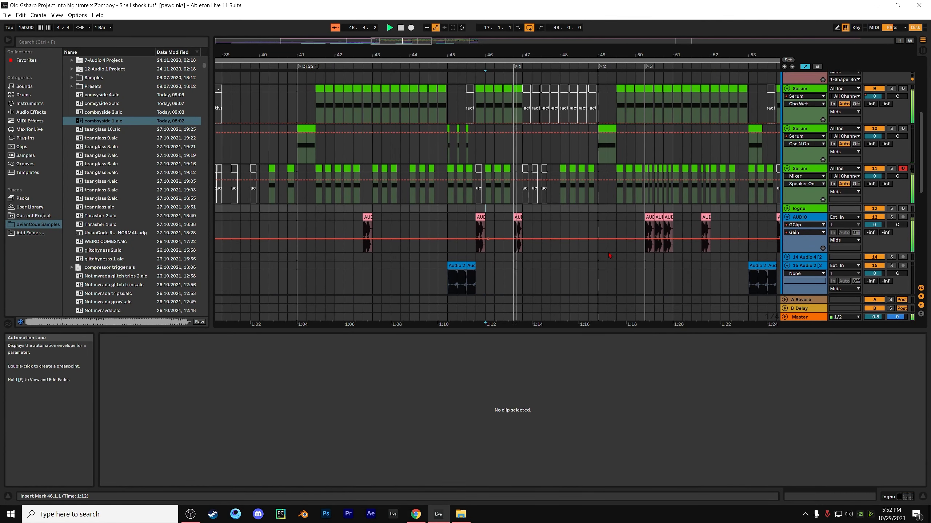
scroll(627, 256, up, 5)
scroll(627, 255, up, 4)
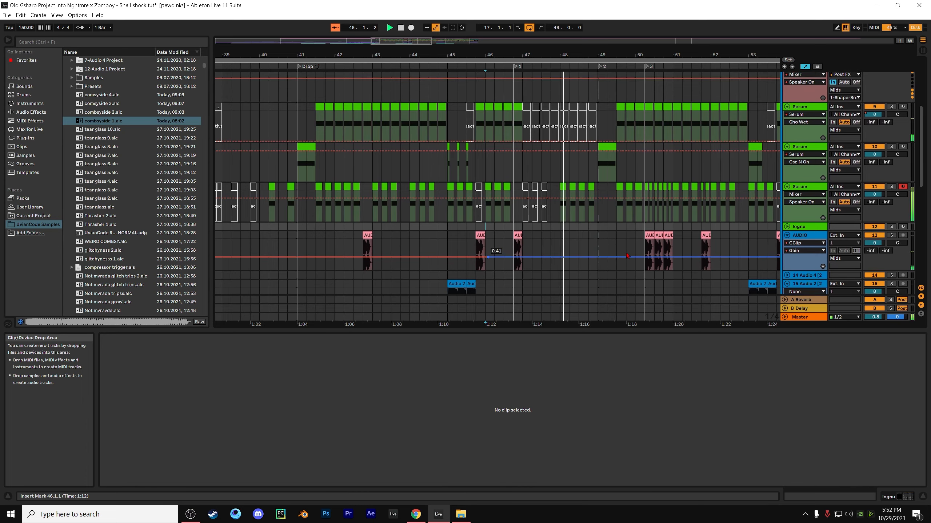
scroll(623, 247, up, 2)
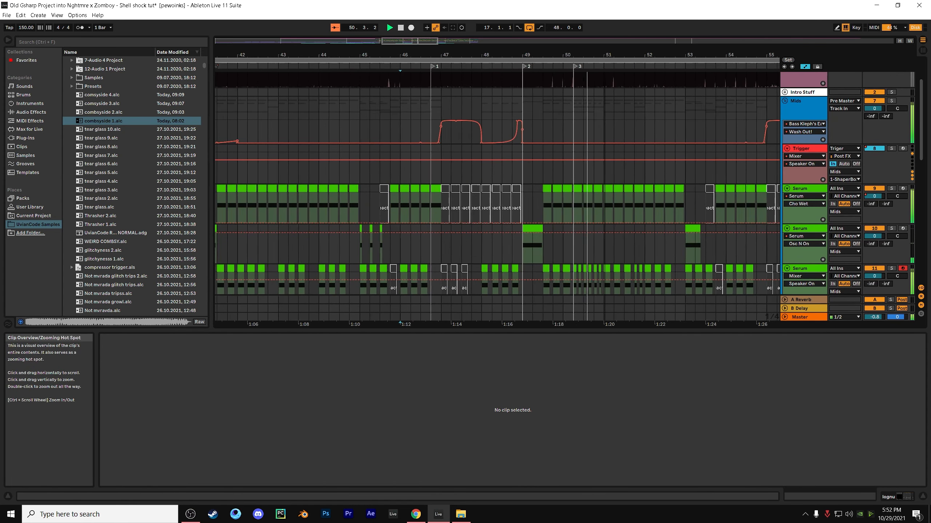
scroll(615, 187, down, 5)
scroll(614, 187, down, 1)
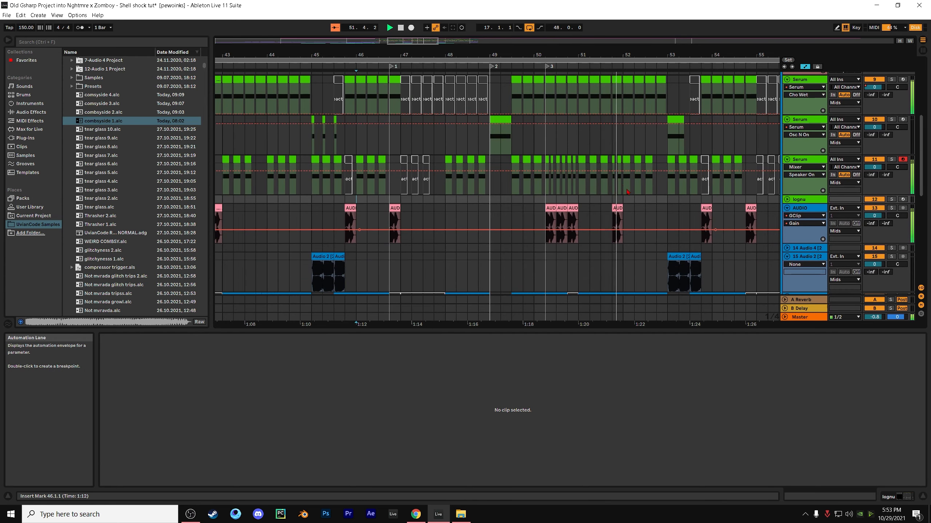
scroll(672, 202, down, 2)
scroll(672, 201, down, 2)
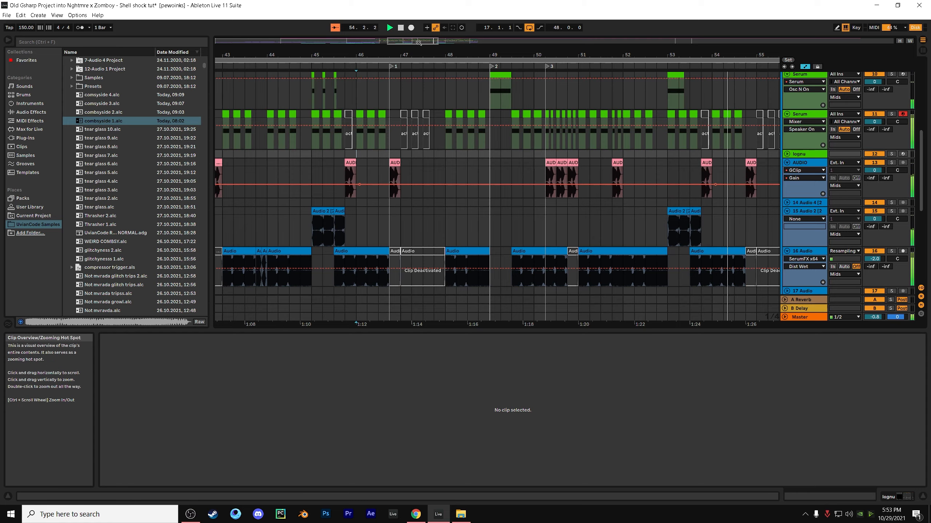
drag(531, 55, 337, 57)
scroll(672, 168, down, 1)
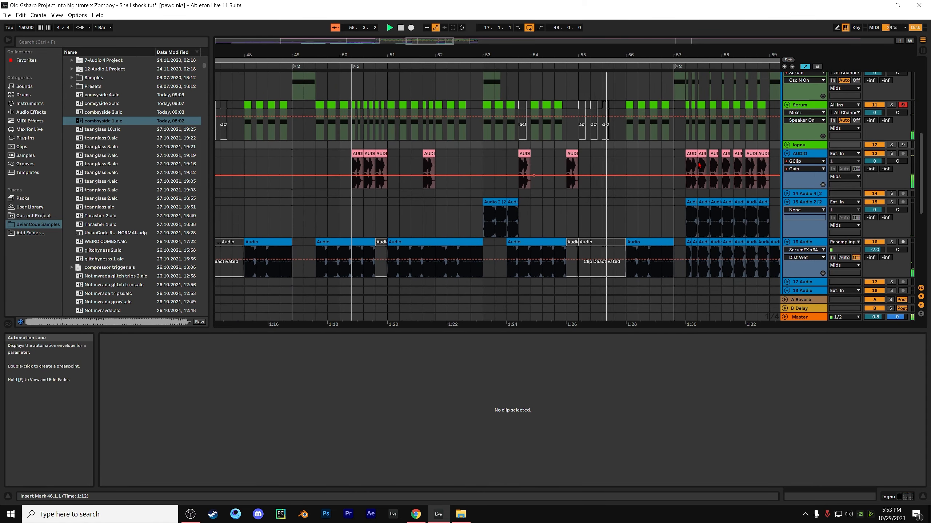
drag(655, 55, 479, 103)
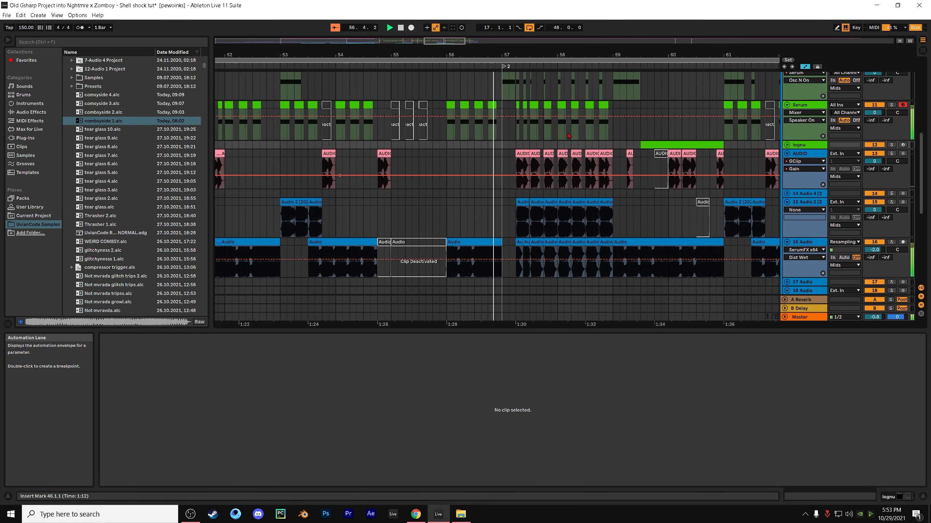
scroll(647, 158, up, 5)
key(space)
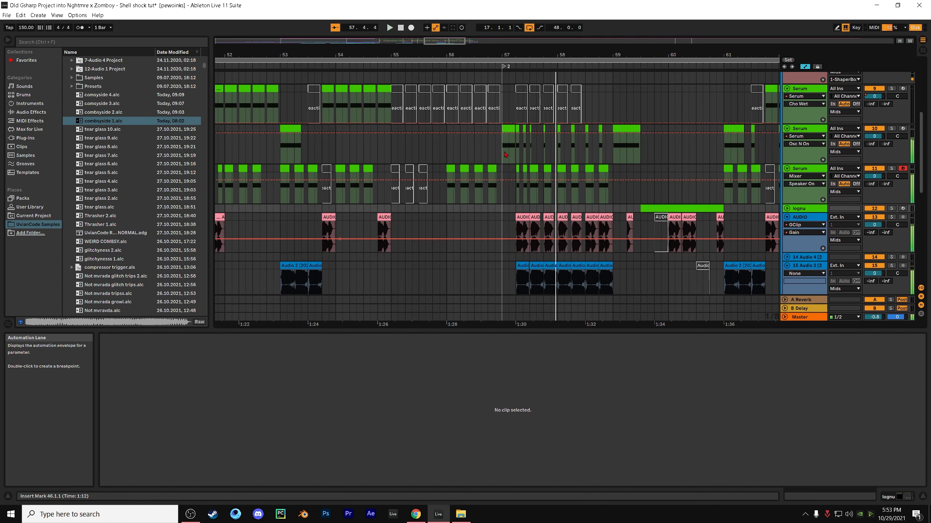
Select the middle Serum track's clip at 57.1.1, solo that track and play from there
click(503, 152)
key(space)
key(space)
click(891, 129)
Show the LFO1 Rate automation on Serum track 10 and play its clip at 57.1.1
key(space)
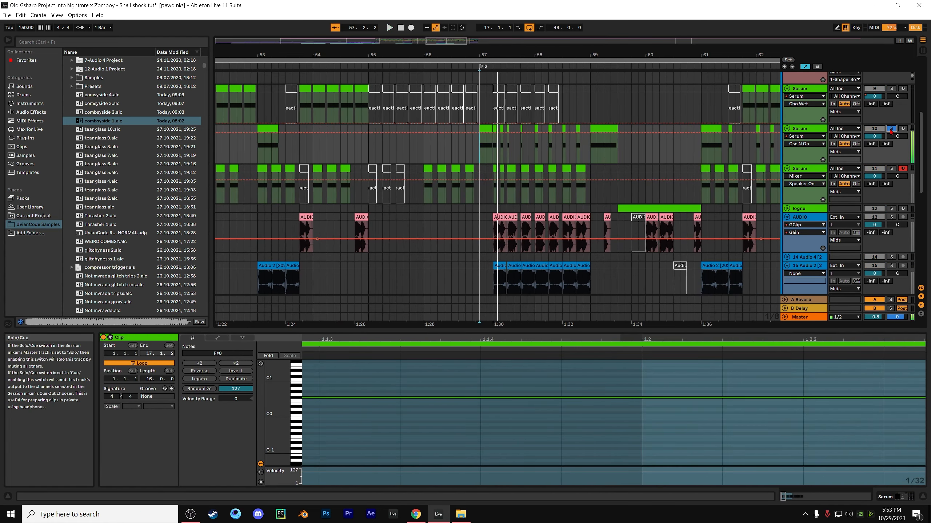
click(805, 144)
click(803, 160)
click(490, 129)
Replay the start of the clip at 57.1.1 several times and examine the LFO1 Rate breakpoints on Serum track 10
key(space)
scroll(499, 136, up, 1)
key(space)
key(space)
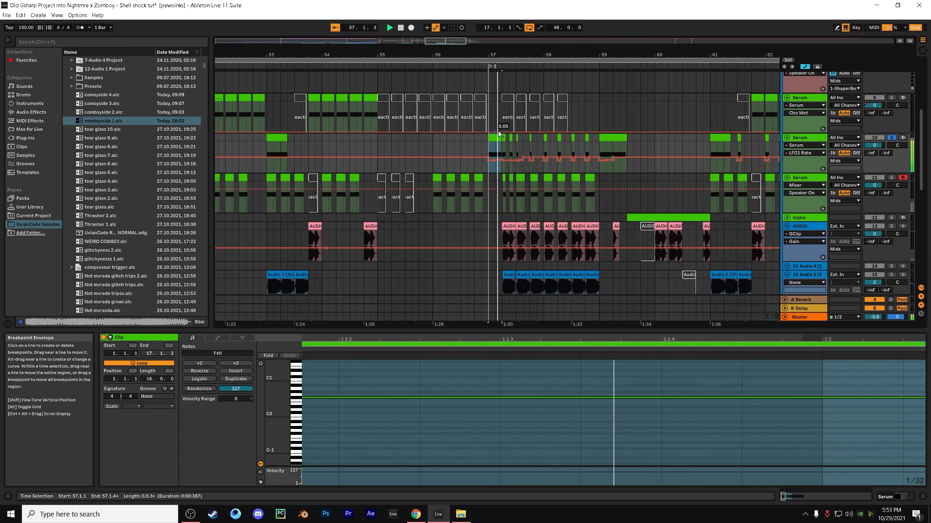
key(space)
key(space)
key(space)
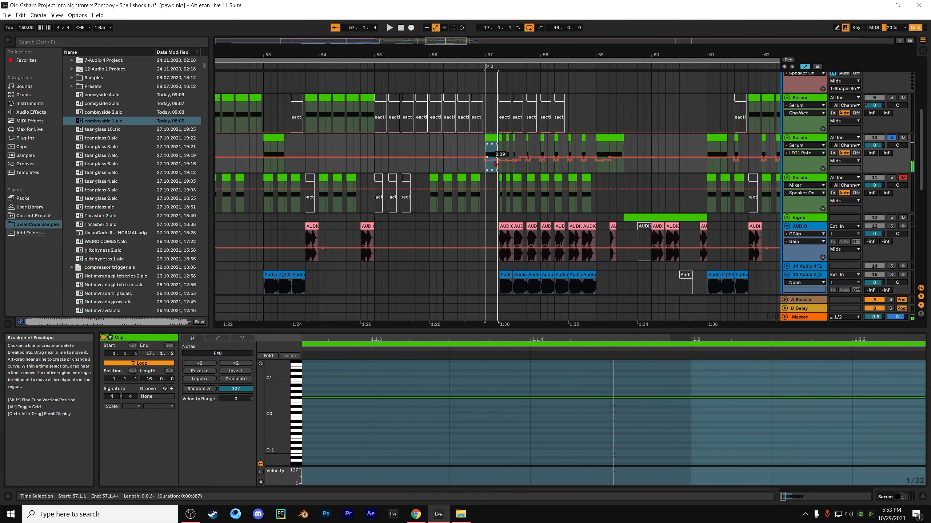
key(space)
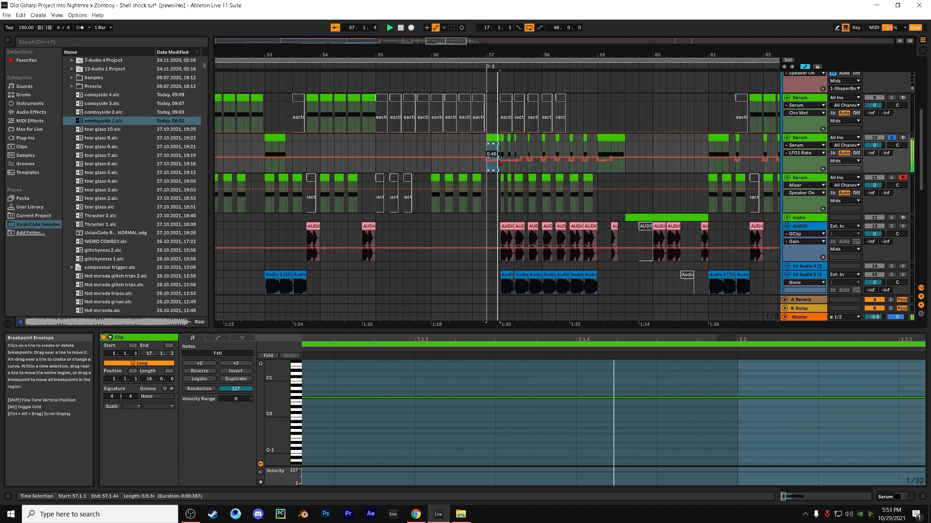
key(space)
Show the devices of Serum track 10, replay from 57.1.1 and open its Serum plug-in with the step strobs 3 preset
double_click(816, 140)
key(space)
key(space)
key(space)
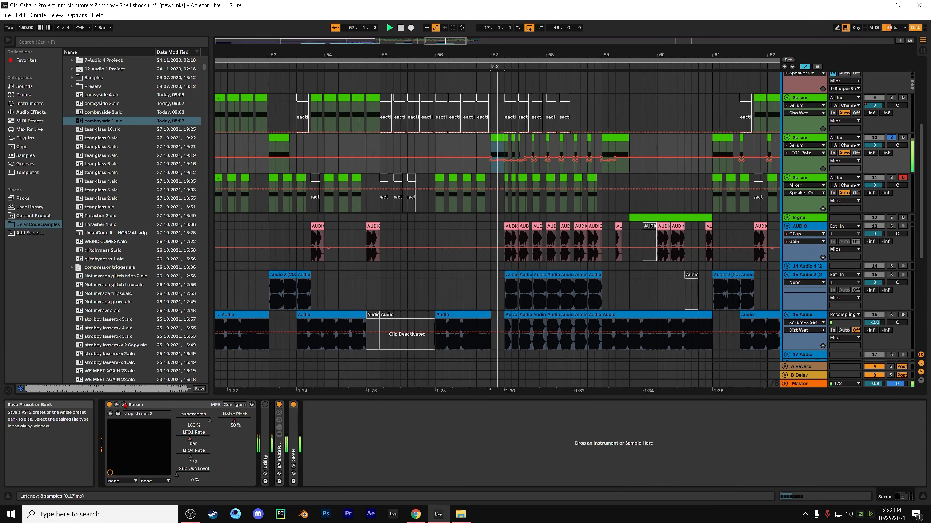
key(space)
click(125, 405)
View the LFO 1 shape in Serum while replaying the bass from 57.1.1, and close the plug-in window
key(space)
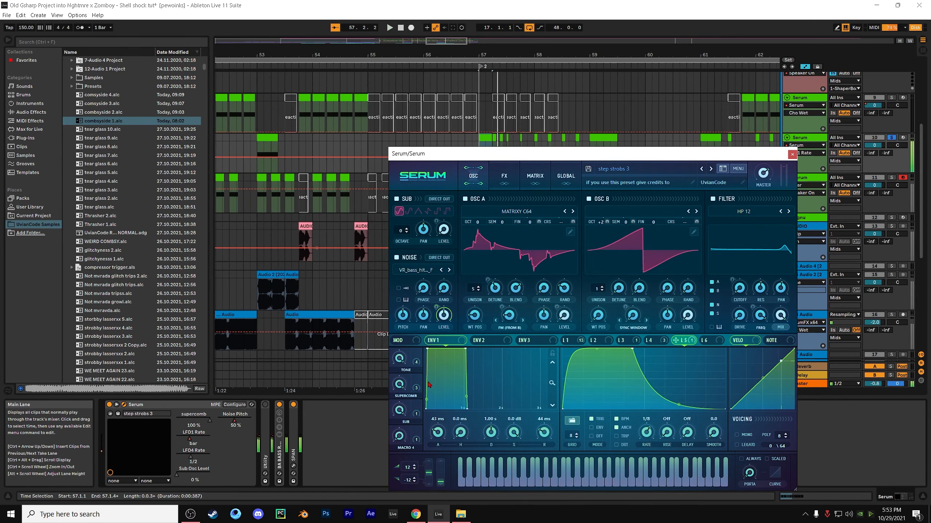
click(571, 341)
key(space)
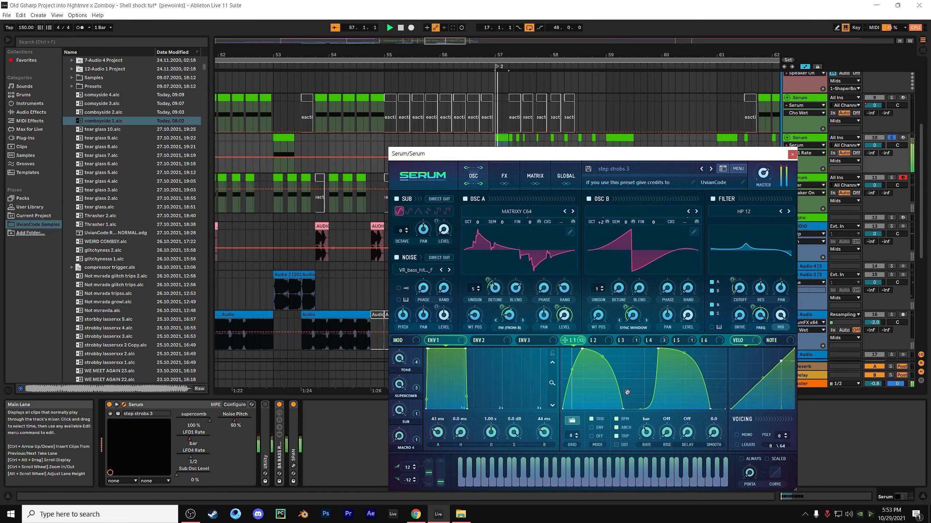
key(space)
key(space)
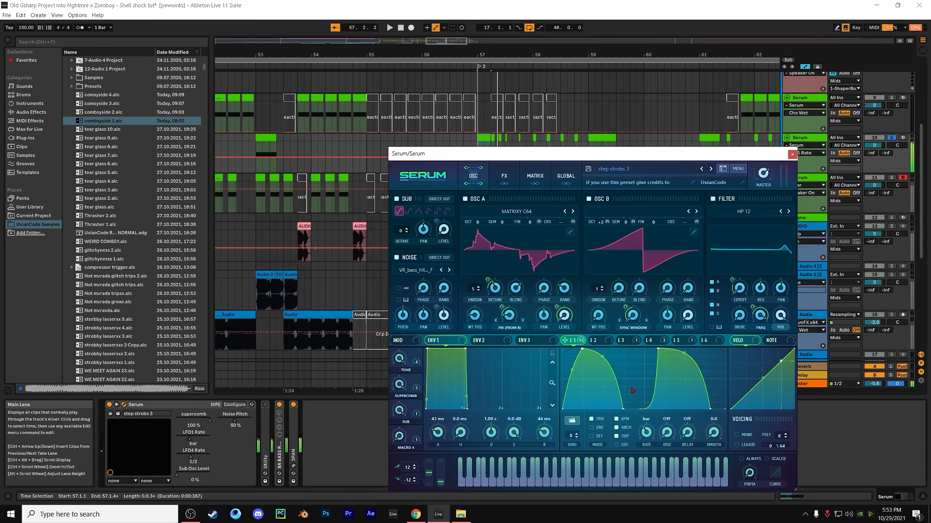
click(792, 155)
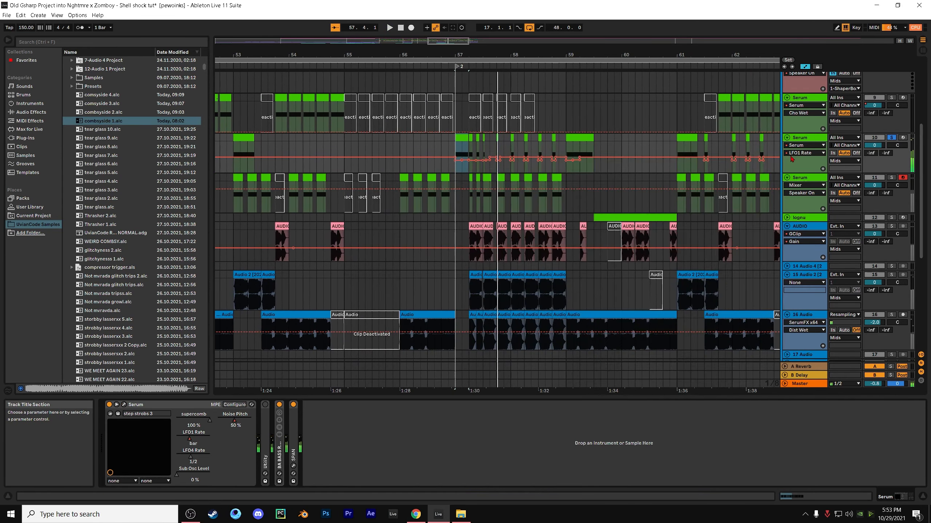
Play from 57.1.1 while soloing Serum track 11, AUDIO track 13 and Audio 2 track 15, and turn off the last solo
key(space)
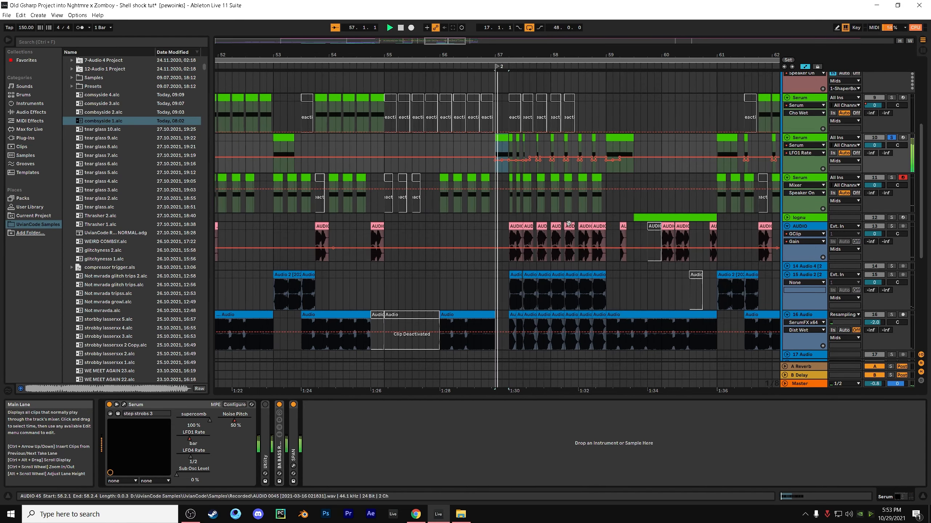
click(891, 178)
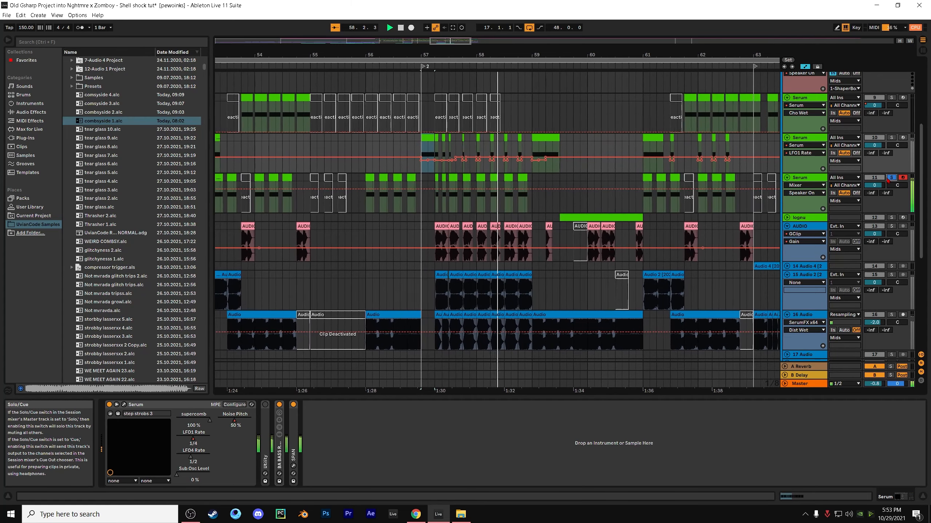
click(891, 226)
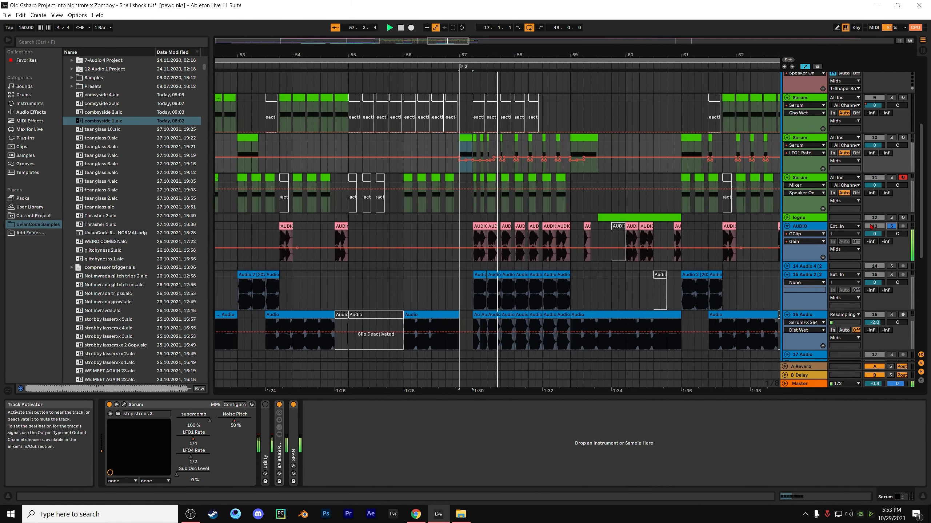
click(891, 226)
scroll(894, 250, down, 2)
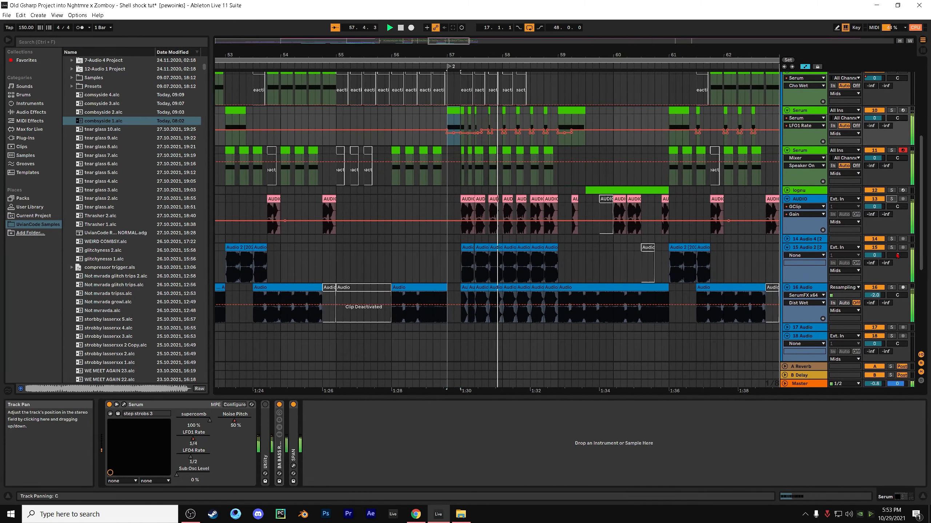
click(893, 248)
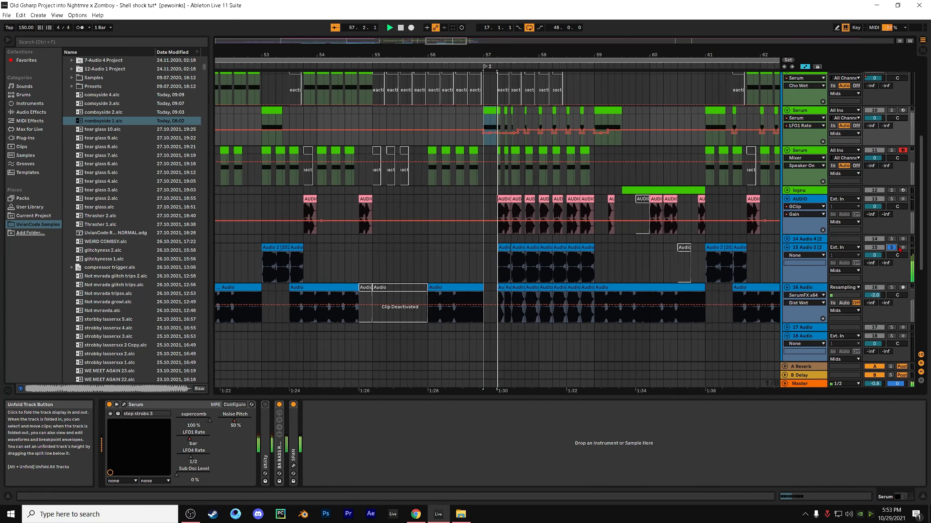
click(891, 248)
Follow the full mix through bar 59, place the insert marker at 59.3.3 on Serum track 11 and stop playback
scroll(791, 236, up, 1)
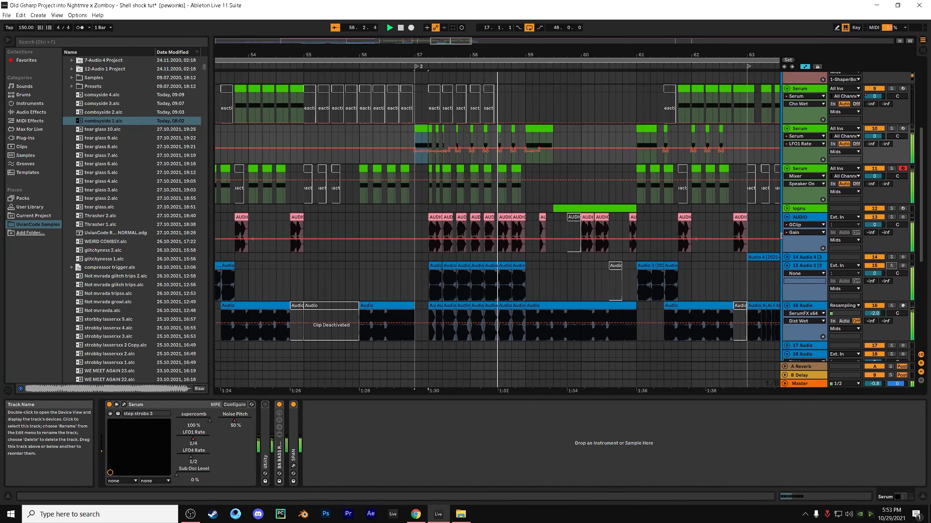
scroll(623, 220, up, 1)
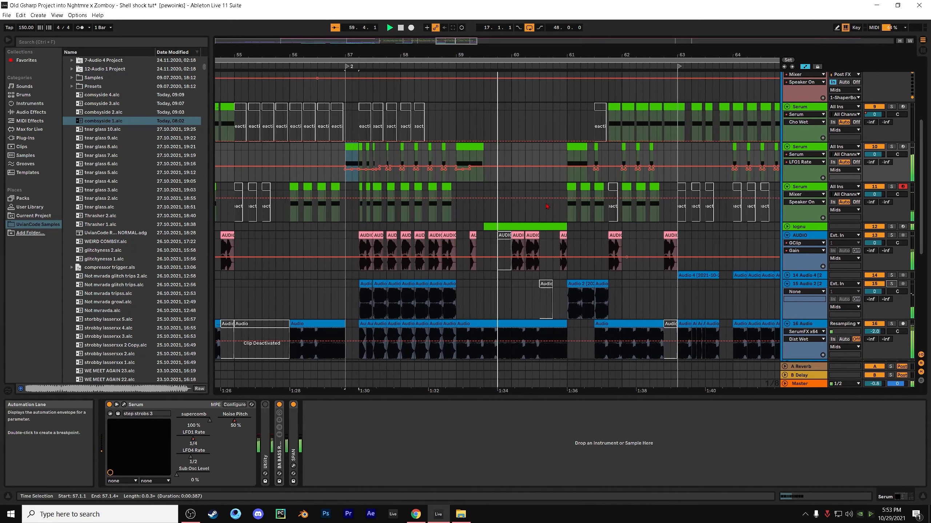
click(471, 147)
scroll(480, 172, down, 2)
click(488, 183)
key(space)
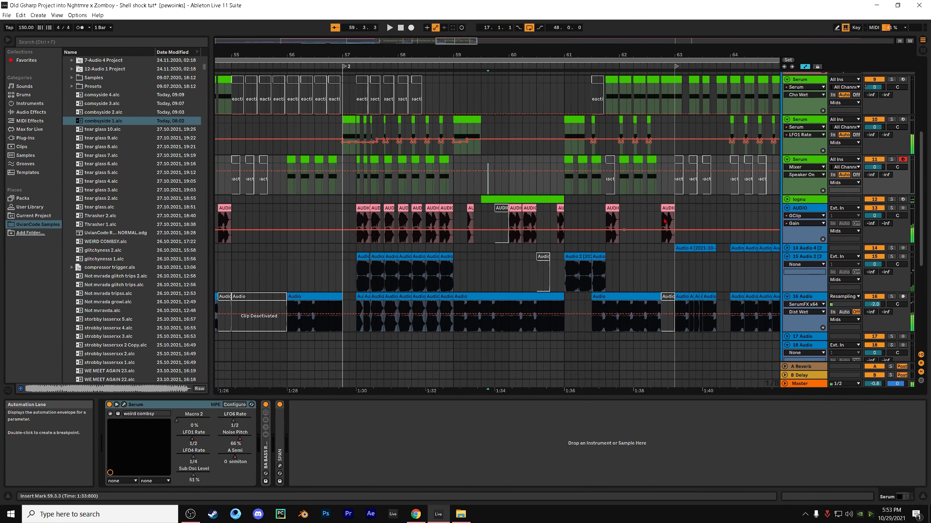
Select the lognu clip from 59.3.1 to 61.1.1, open its Serum plug-in and move the window clear of the clip
click(511, 200)
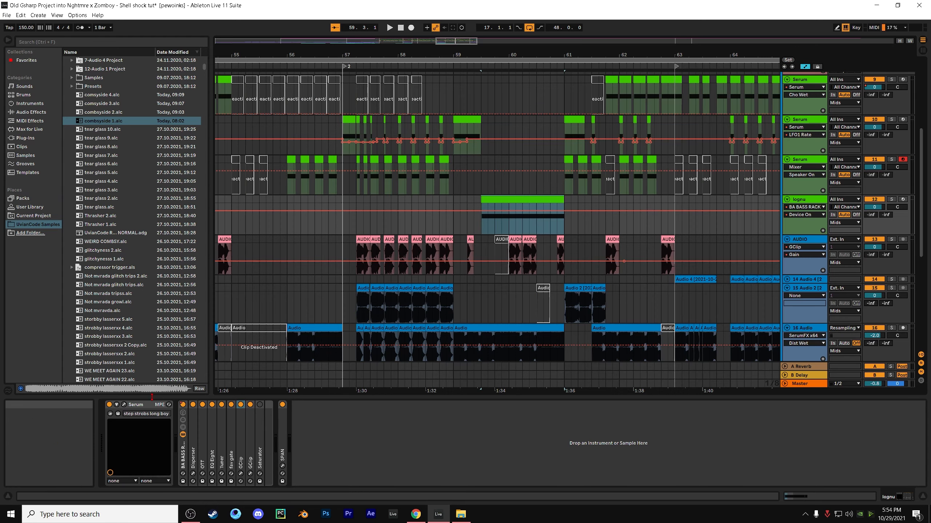
click(124, 404)
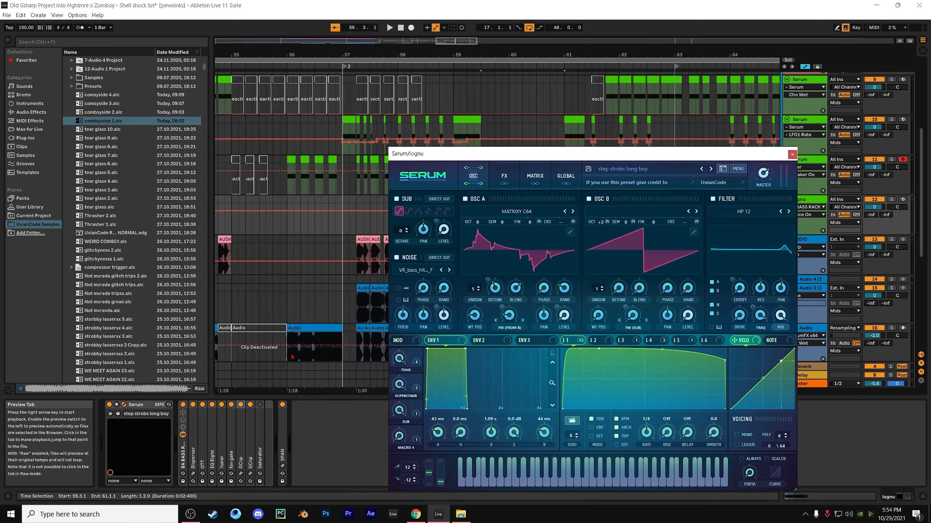
drag(432, 157, 315, 244)
Place the insert marker at 59.3.1 on the Shell Shock reference track and briefly play from there
click(478, 186)
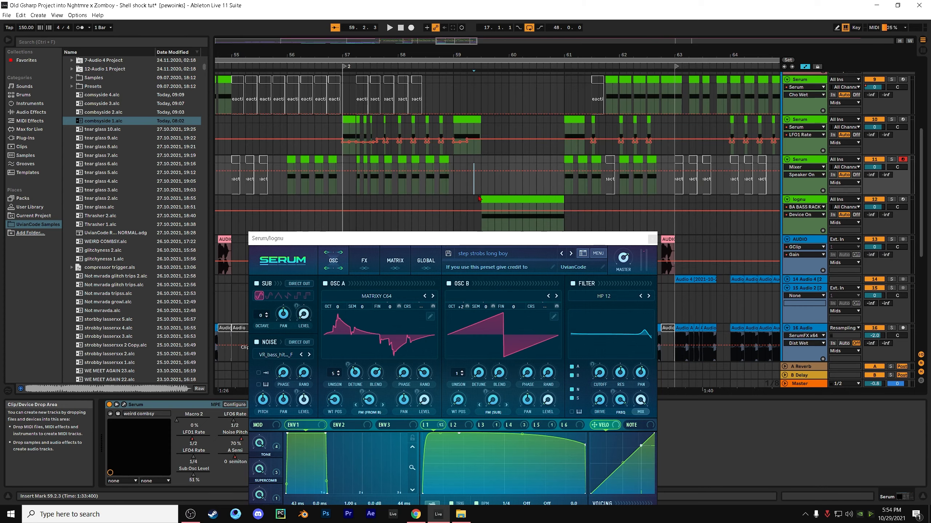
click(483, 183)
scroll(556, 186, up, 5)
scroll(557, 186, up, 2)
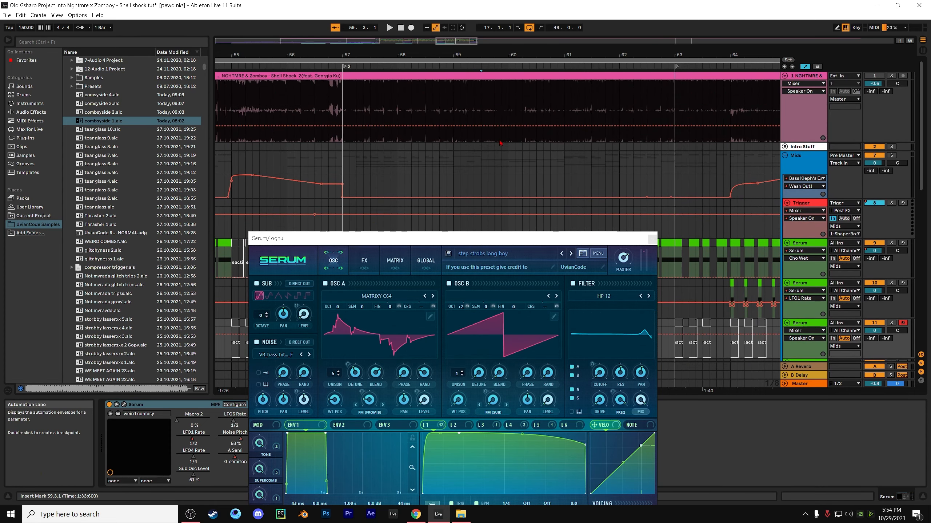
click(483, 140)
key(space)
Play all tracks from 59.3.1 through the lognu clip and close the Serum window
key(space)
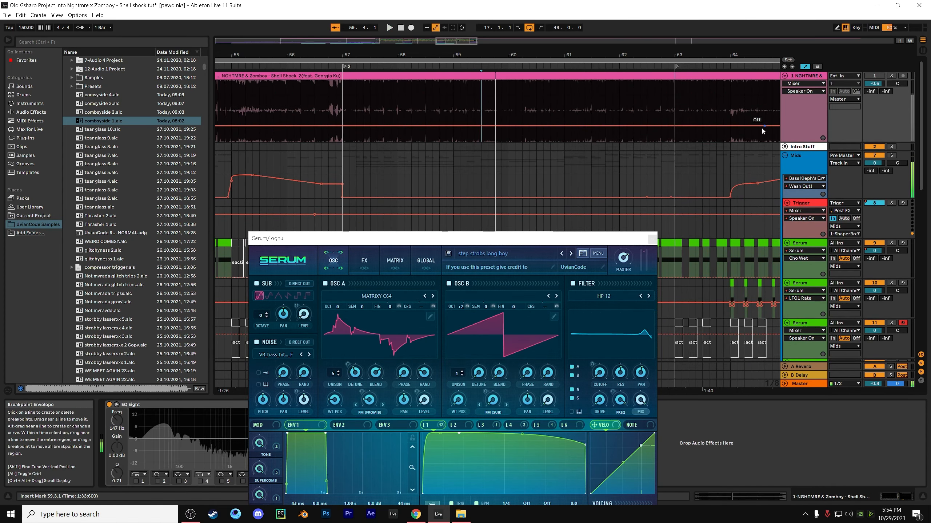
scroll(549, 183, down, 5)
key(space)
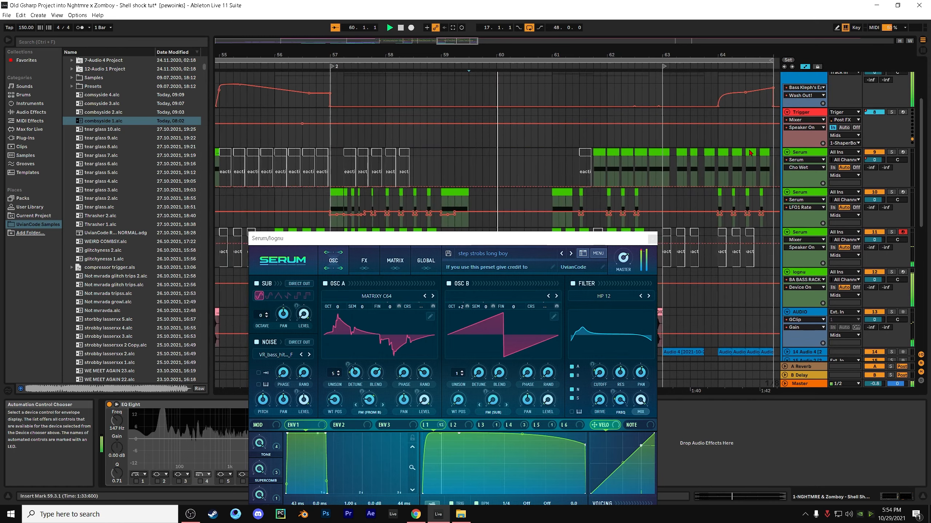
click(651, 238)
key(space)
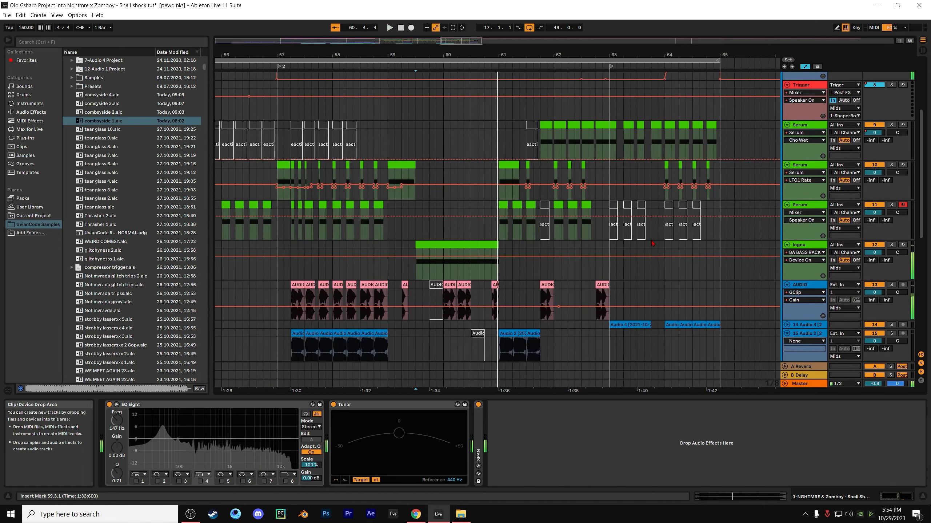
Solo the lognu track, play it from 59.3.1 and reopen its Serum plug-in with the step strobs long boy preset
click(891, 245)
key(space)
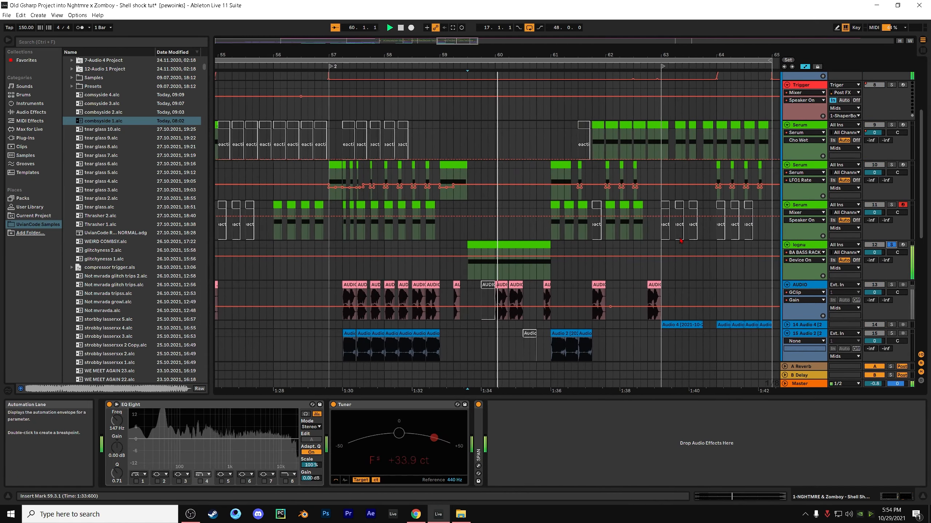
click(791, 245)
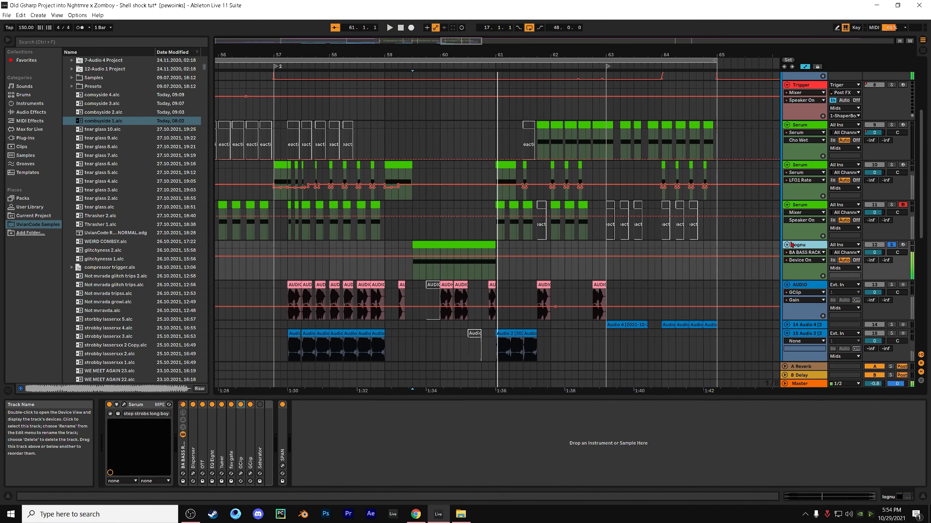
click(124, 404)
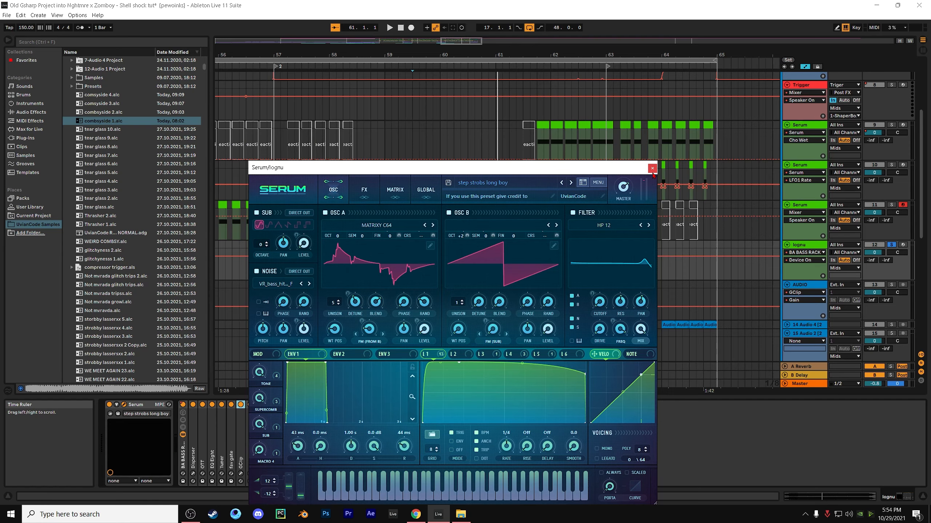
key(space)
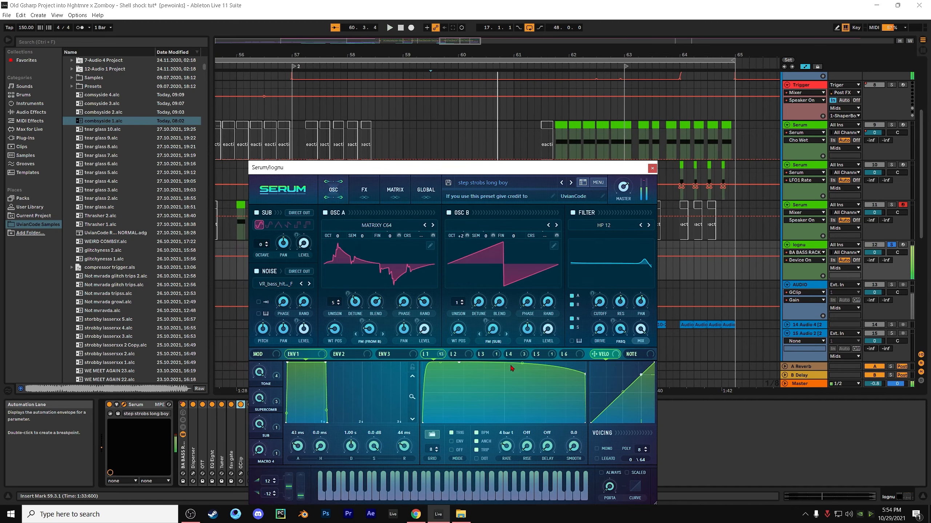
Examine the shapes of LFOs 3 to 6 and LFO 1 in the lognu Serum patch, and close the plug-in window
click(498, 356)
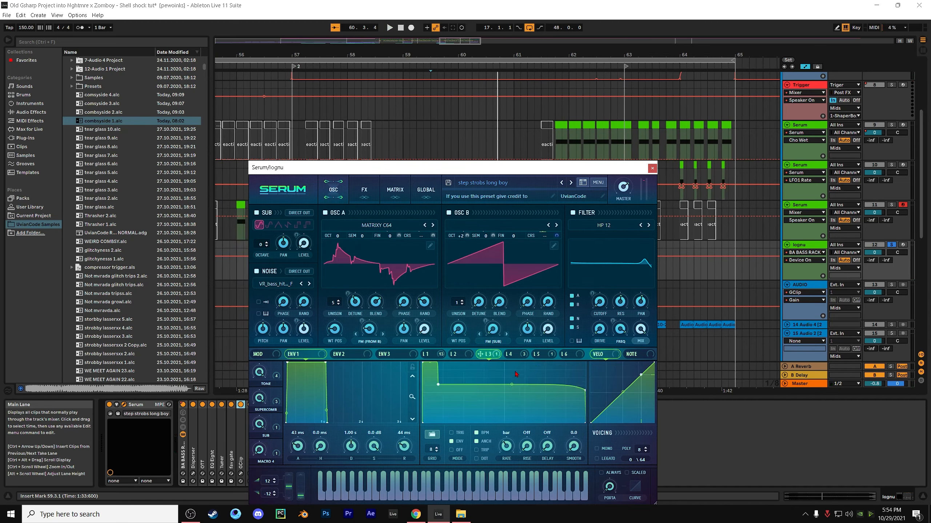
click(516, 355)
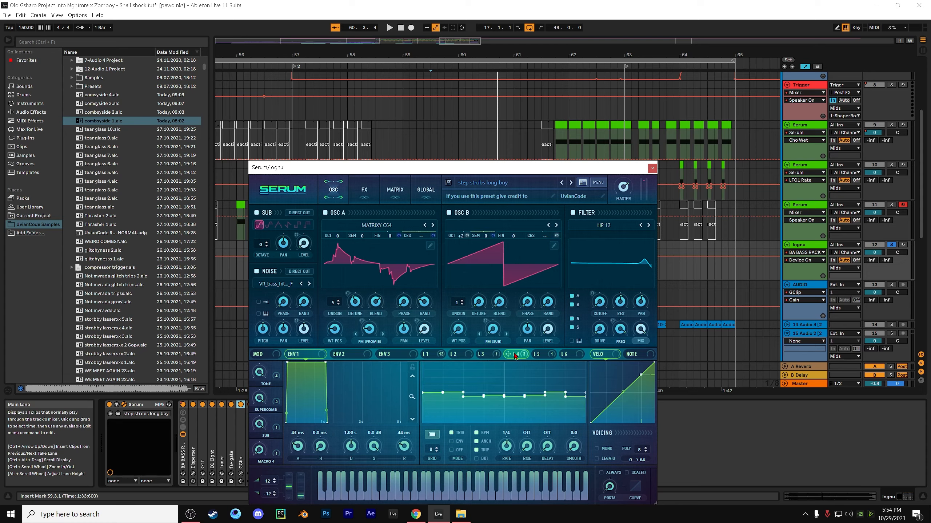
click(542, 355)
click(563, 355)
click(429, 355)
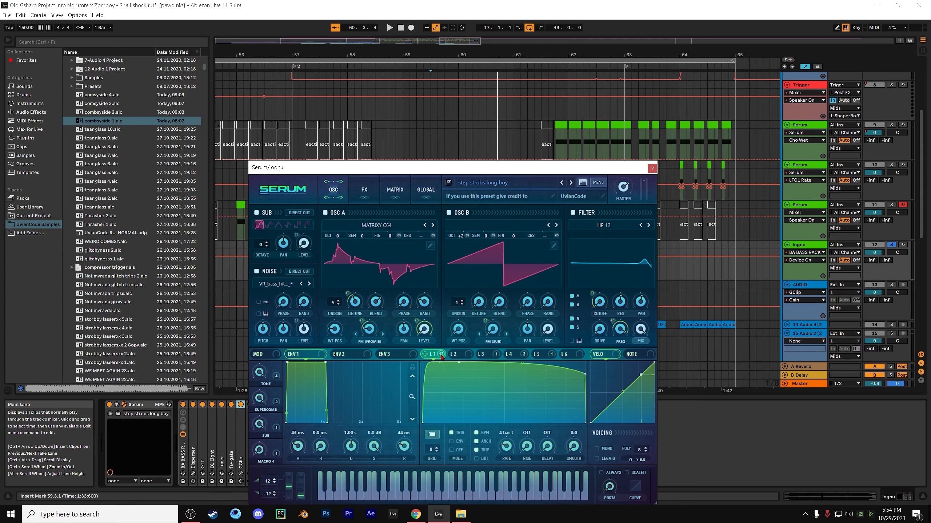
click(652, 168)
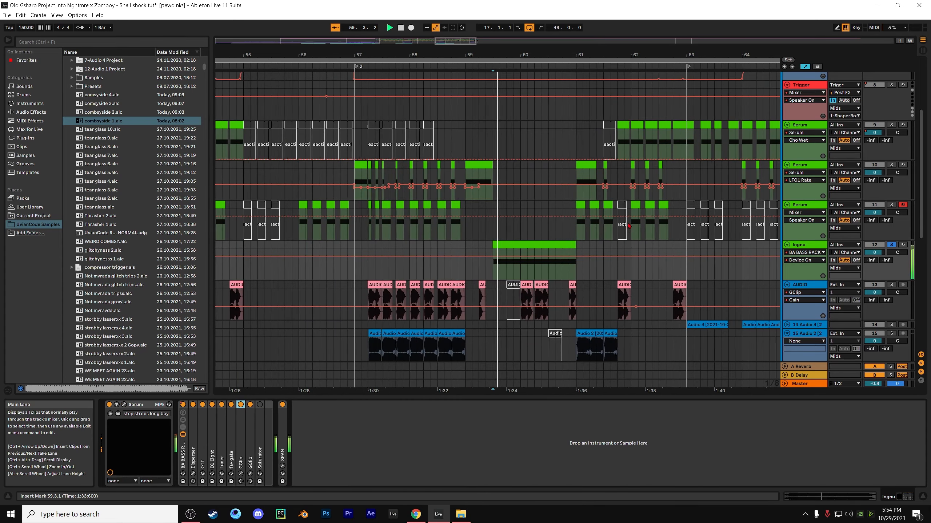
Place the insert marker at 59.3.1 at the lognu clip's start and play the Shell Shock reference track soloed from there
scroll(513, 220, left, 3)
click(522, 245)
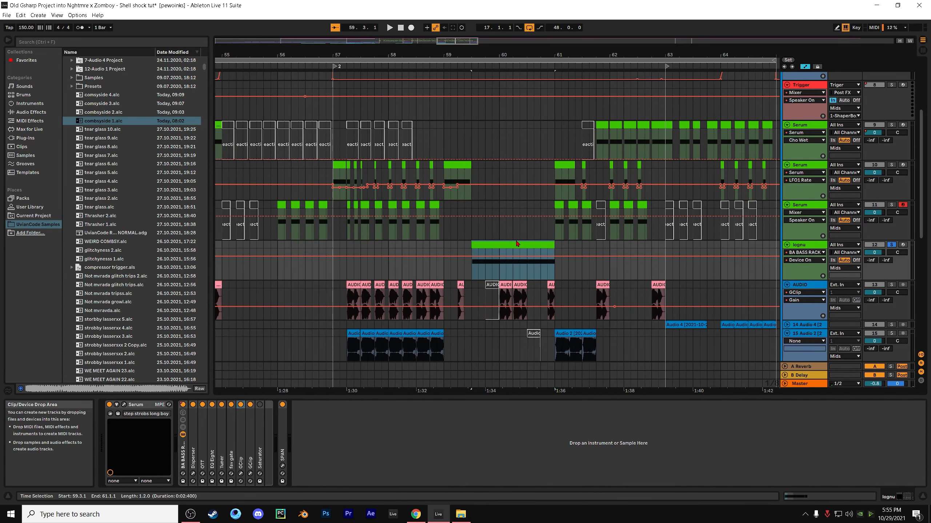
click(476, 238)
scroll(474, 220, up, 5)
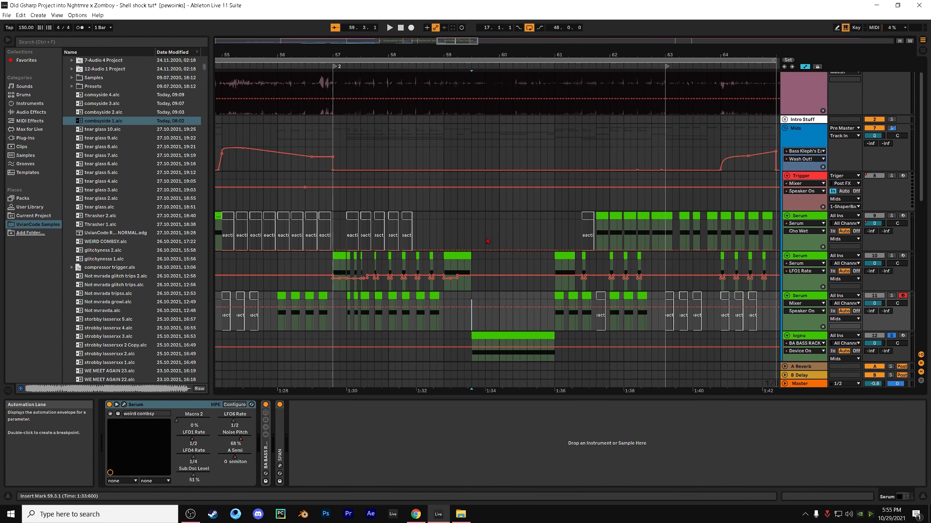
scroll(472, 160, down, 2)
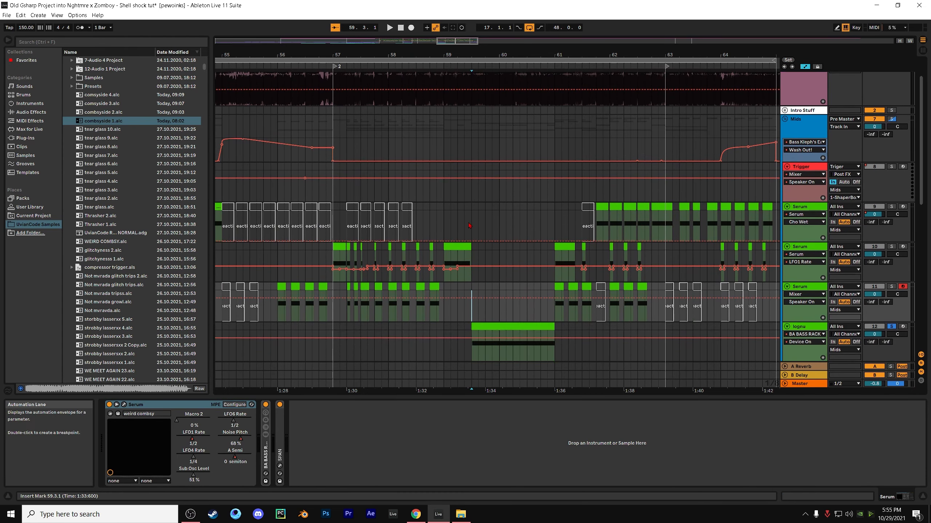
scroll(473, 160, up, 2)
key(space)
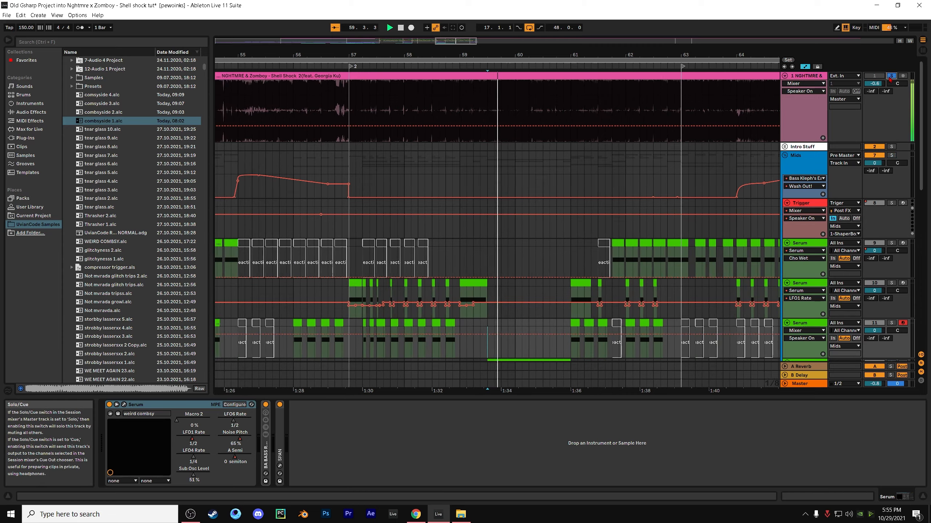
Play the lognu clip from 59.3.1 with all tracks sounding, and with the lognu track soloed, against the reference
scroll(816, 142, down, 1)
scroll(817, 143, down, 4)
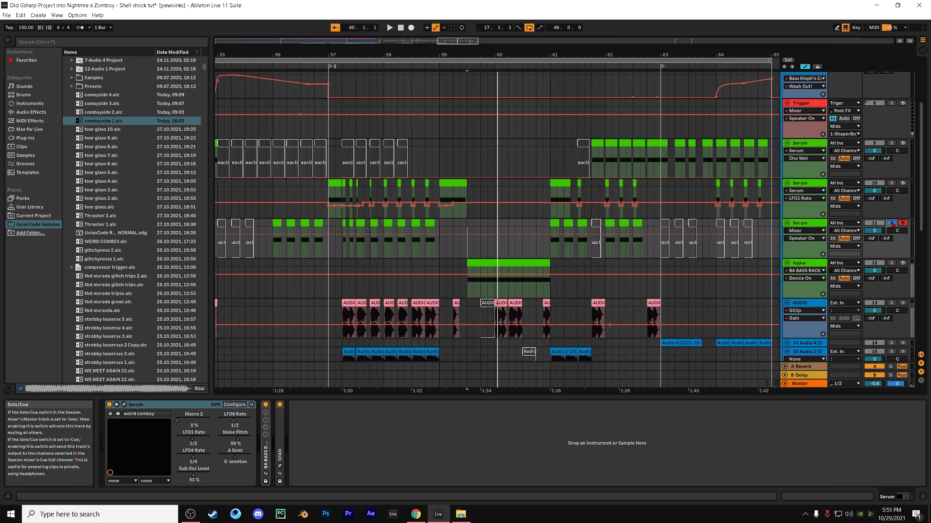
scroll(877, 102, up, 5)
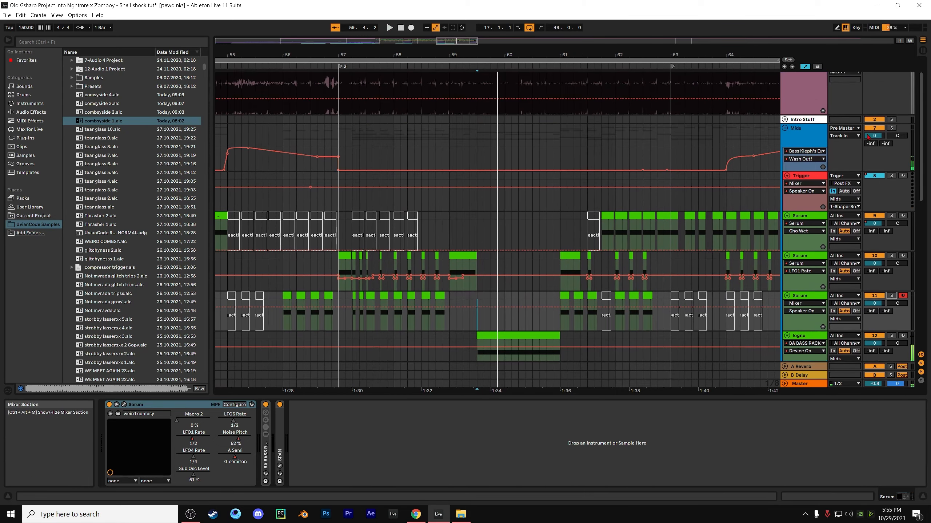
scroll(881, 273, down, 5)
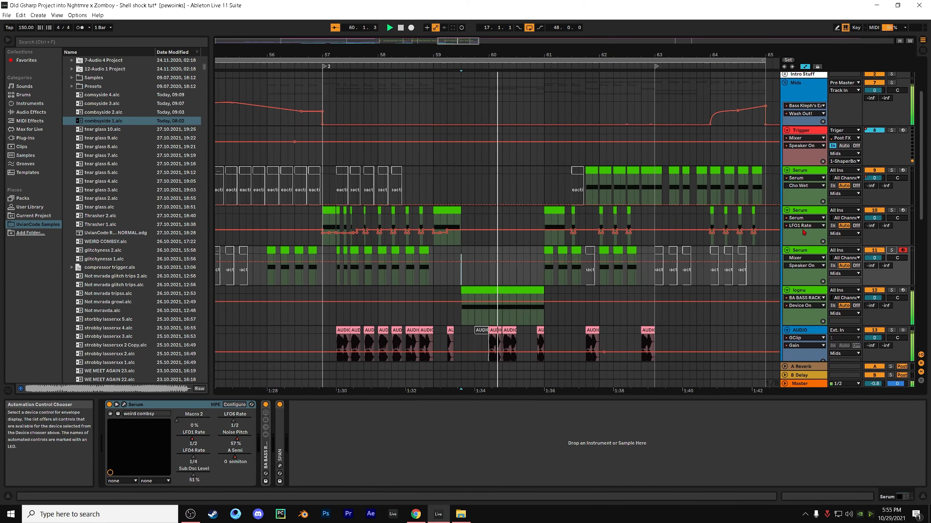
click(891, 272)
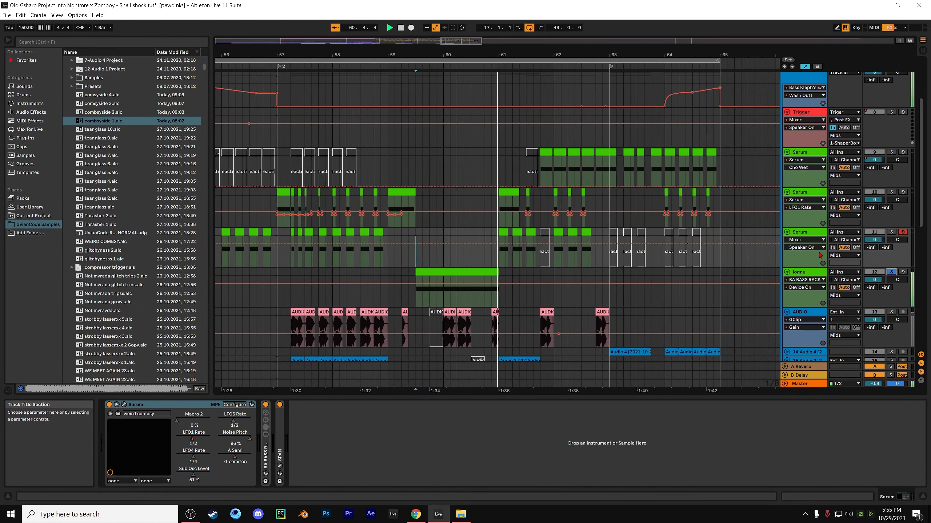
click(890, 273)
Play the full arrangement from 59.3.1 through bar 63, following the audio tracks below lognu
key(space)
scroll(711, 240, down, 2)
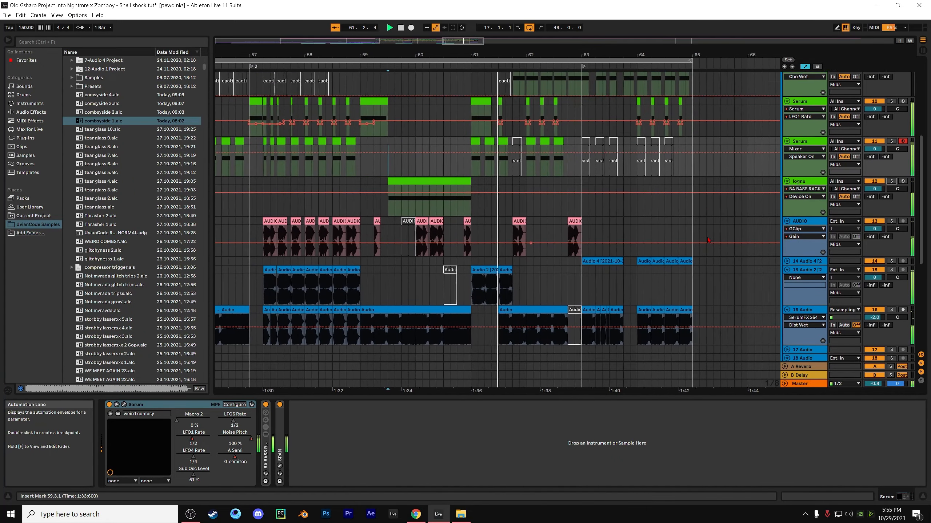
scroll(708, 241, down, 1)
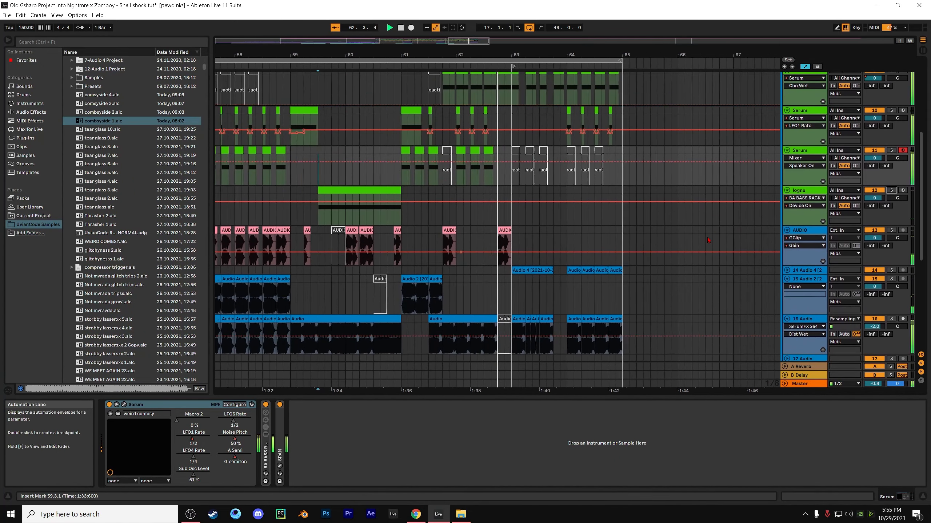
scroll(640, 216, up, 4)
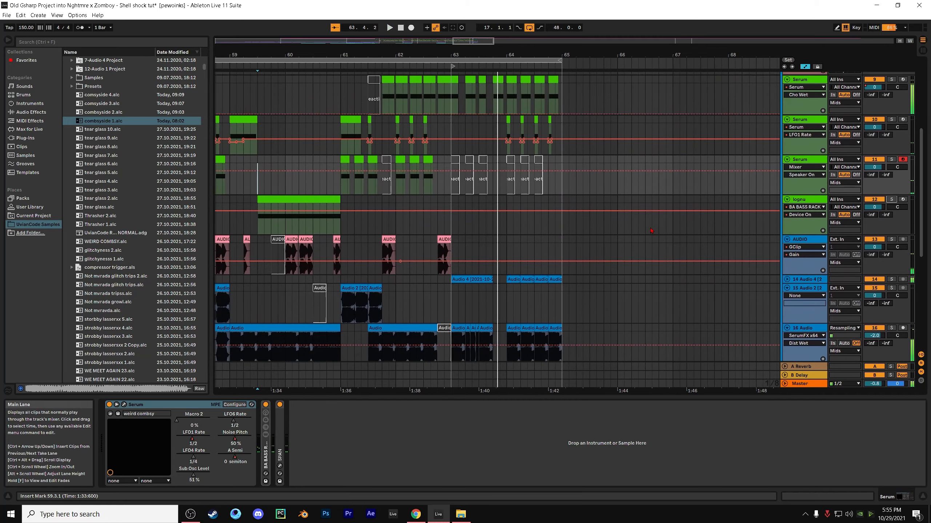
Place the insert marker at 63.1.1 and play the Shell Shock reference track soloed from there
scroll(639, 217, up, 3)
click(892, 81)
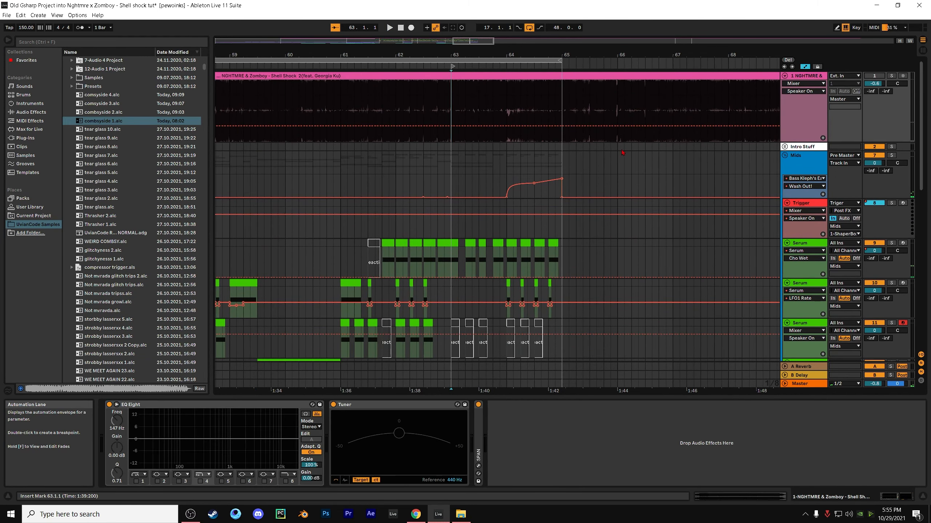
click(891, 76)
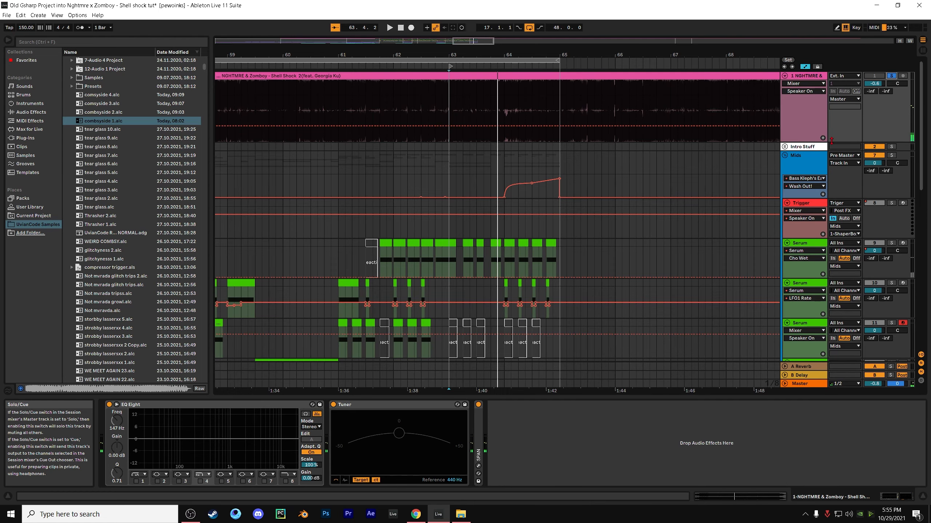
Audition the 16 Audio track and the unfolded 14 Audio 4 track in solo around 63.2.1, and return to full playback
scroll(475, 220, down, 10)
click(474, 229)
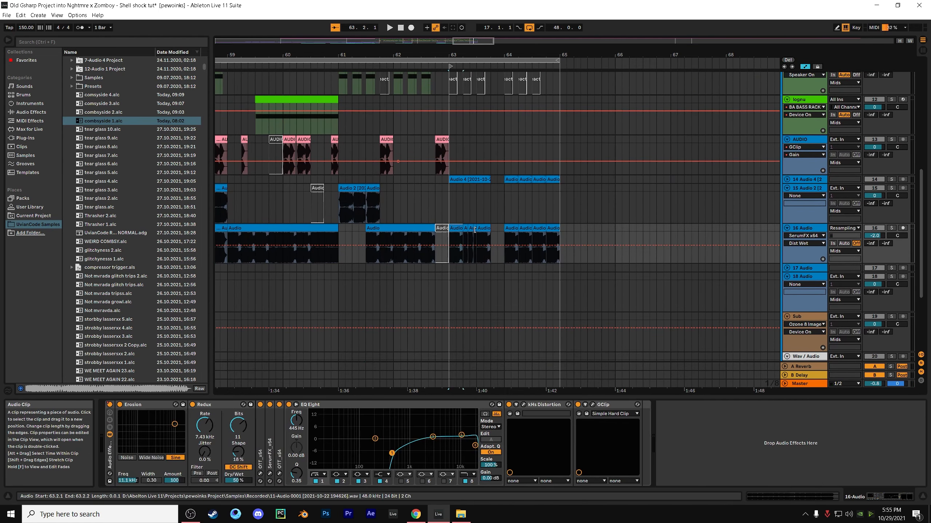
click(891, 228)
key(space)
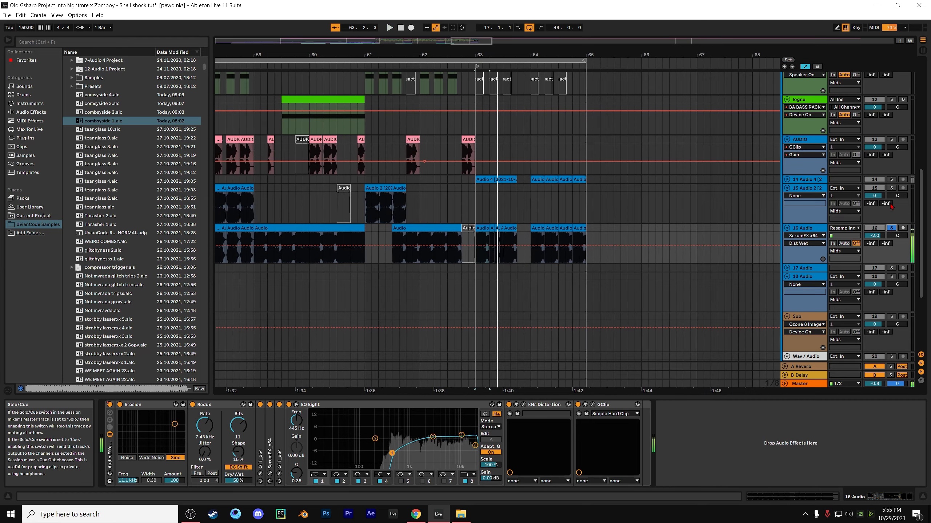
click(891, 179)
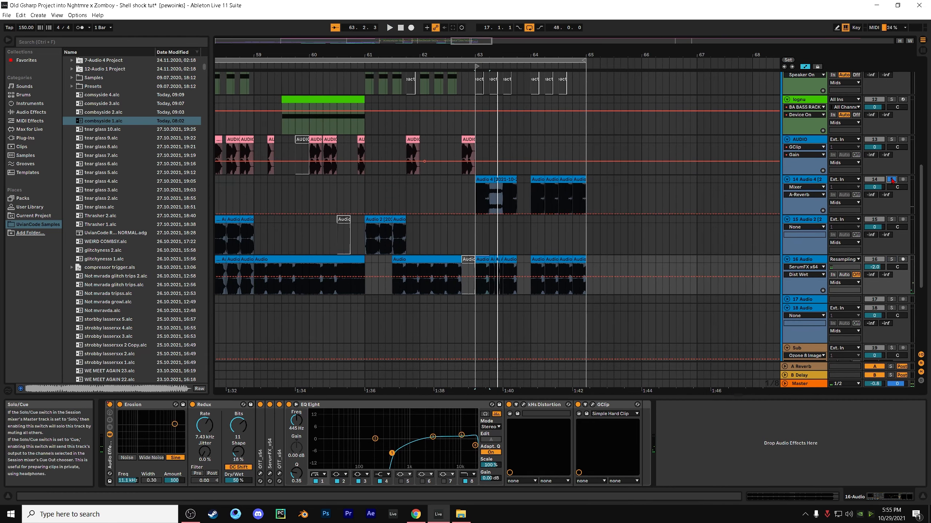
key(space)
click(891, 180)
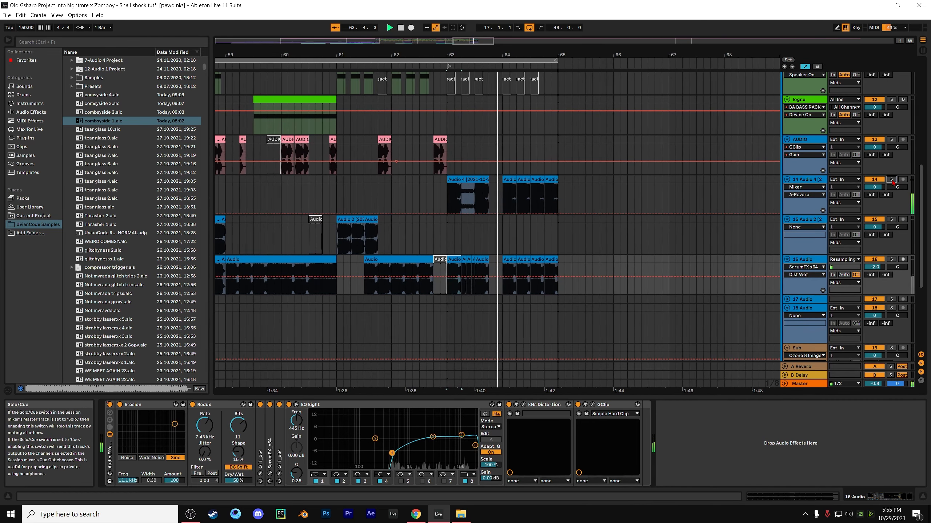
Examine the sample settings and transposition envelope of the Audio 4 clip at bar 63, and play the section through
scroll(761, 201, up, 2)
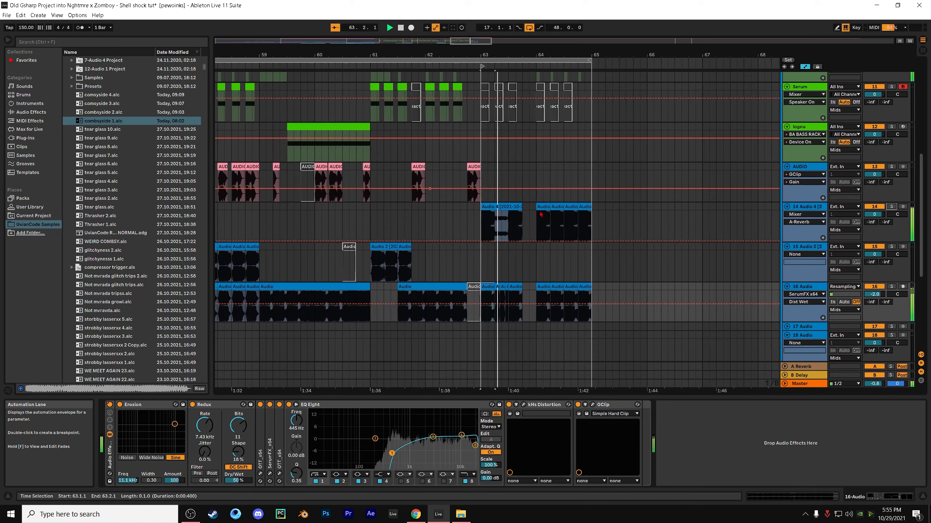
double_click(450, 211)
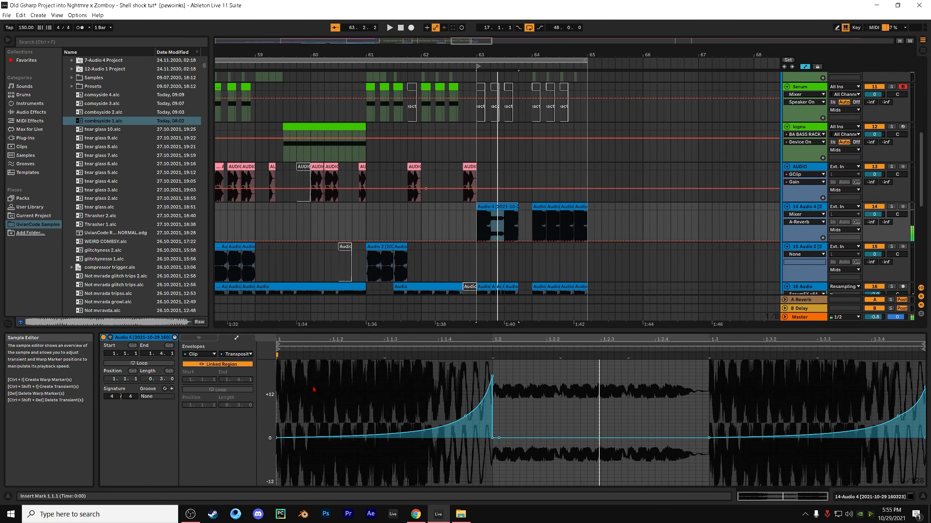
click(198, 337)
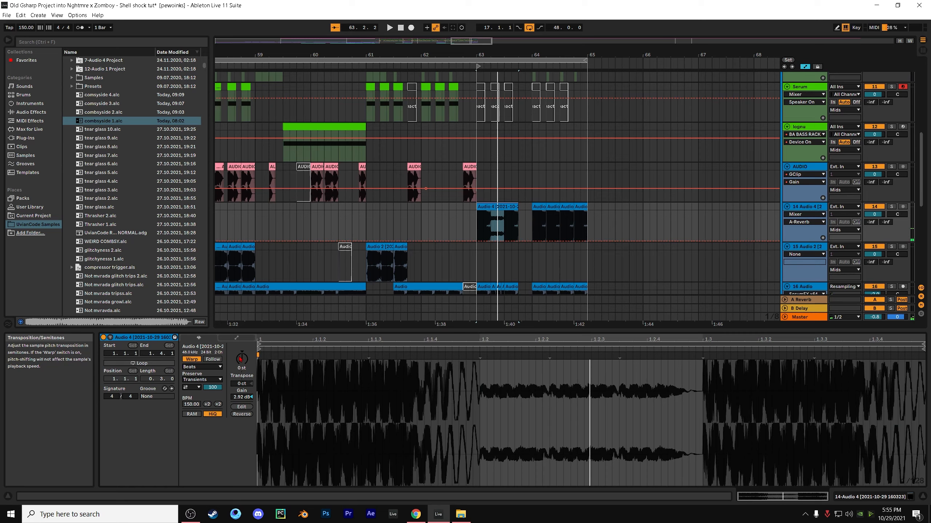
click(237, 338)
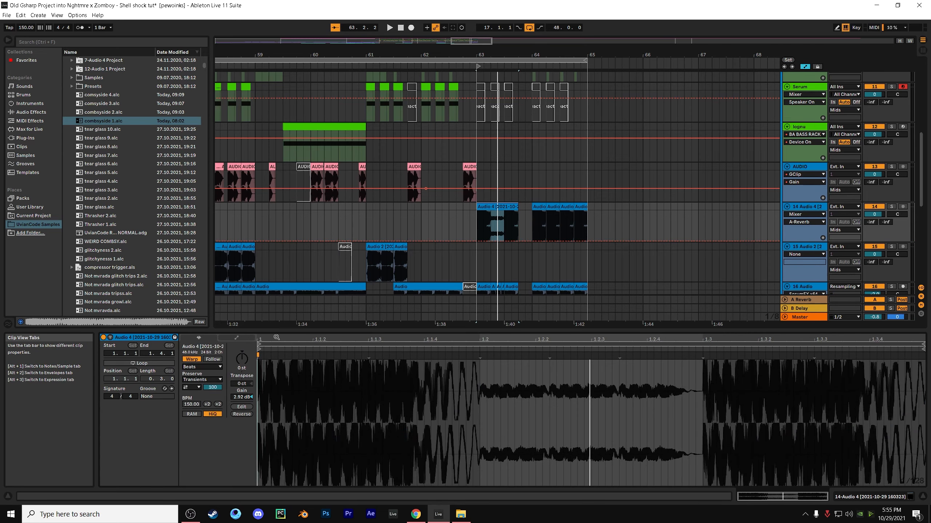
click(474, 206)
click(389, 417)
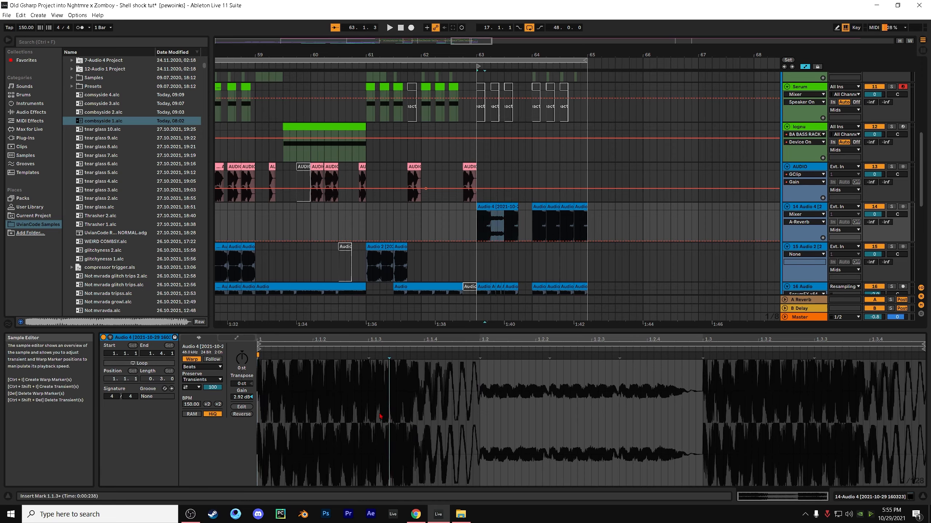
click(236, 338)
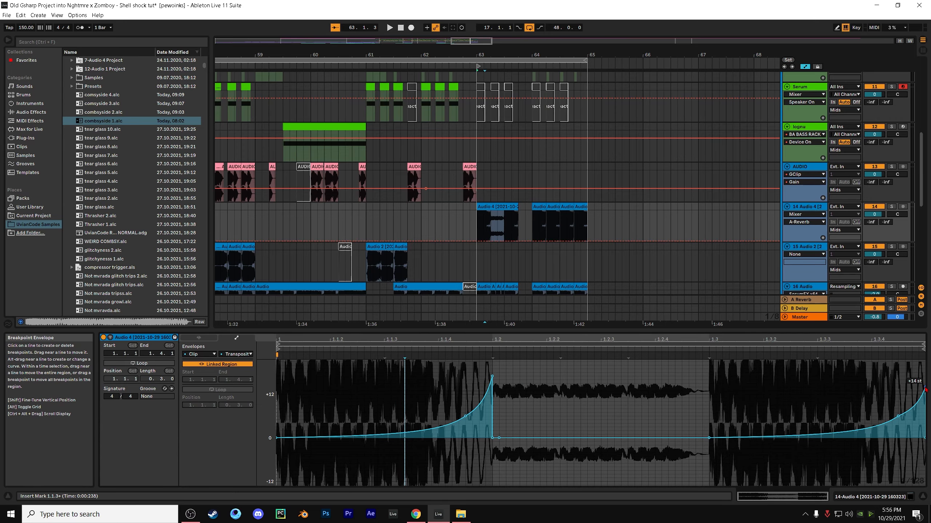
key(space)
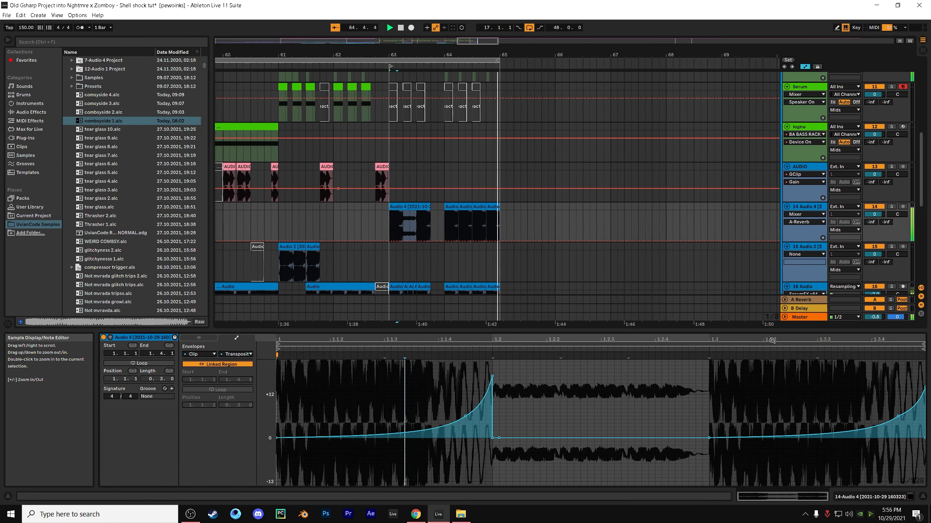
Survey the drop's audio clips and select the resampled clip from 40.1.1 to 41.1.1 on the 16 Audio track
click(681, 239)
scroll(681, 238, down, 10)
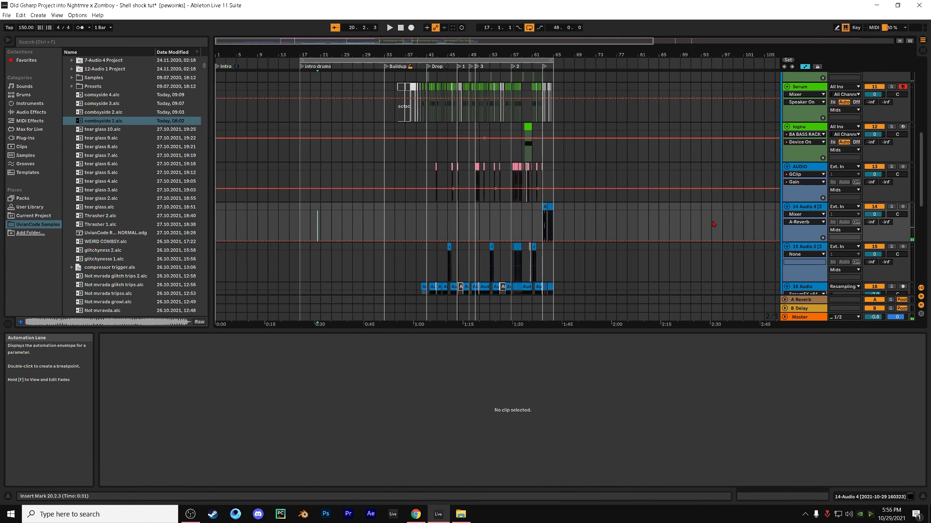
click(401, 224)
key(plus)
key(plus)
key(plus)
scroll(399, 226, down, 4)
key(minus)
key(minus)
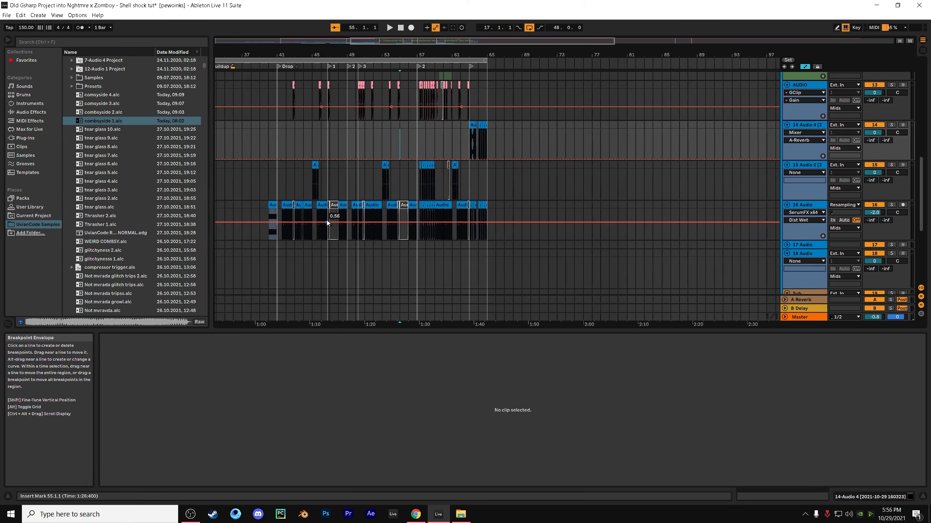
click(322, 207)
scroll(321, 207, up, 3)
scroll(350, 225, down, 5)
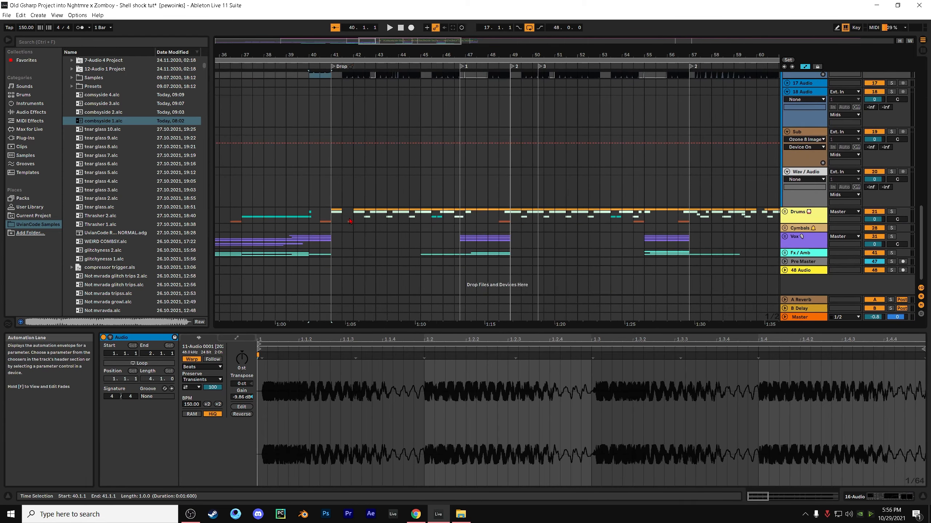
Unfold the Drums group and open the first briddim-drum-loop clip of the drop on the Kick track at 41.1.1
click(342, 198)
click(330, 213)
scroll(330, 212, down, 7)
click(784, 212)
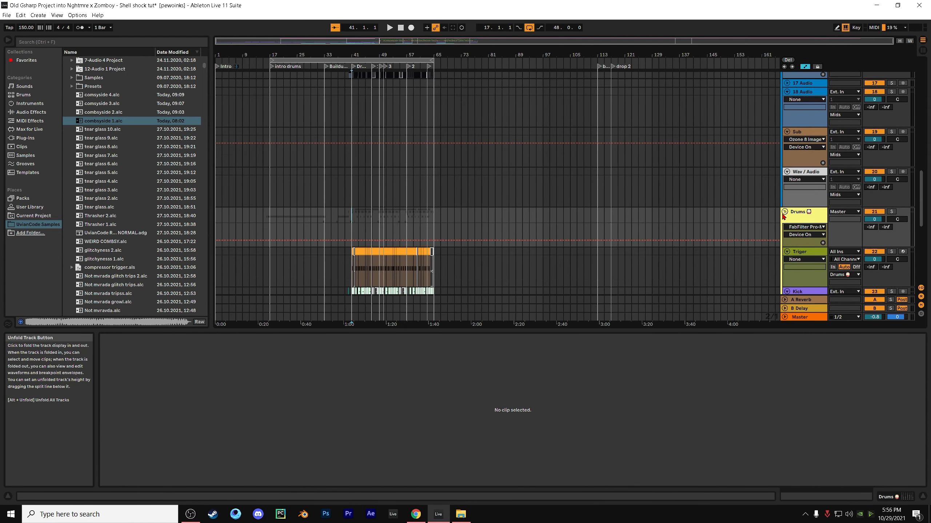
scroll(572, 219, down, 3)
click(379, 198)
key(plus)
key(plus)
key(plus)
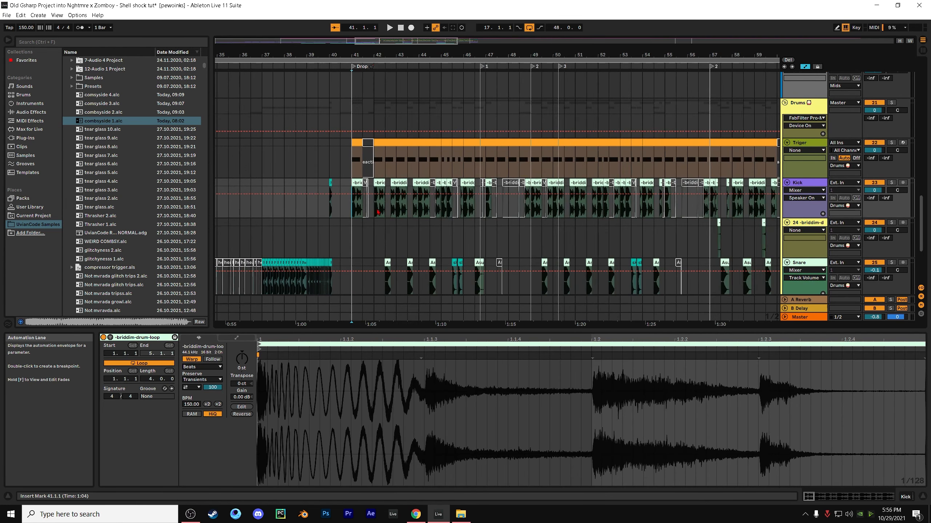
Solo the Drums group and play it from 41.1.1, reviewing the kick, snare and drum fill tracks
click(890, 103)
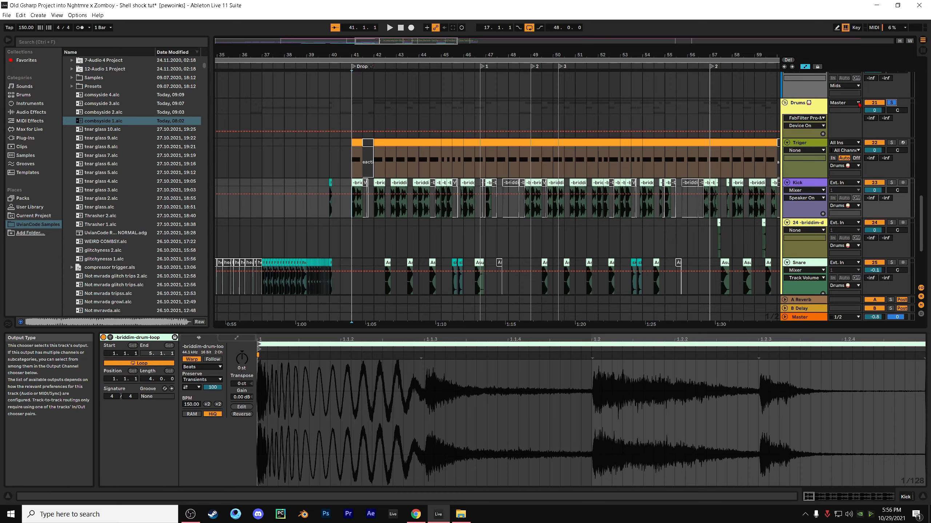
key(space)
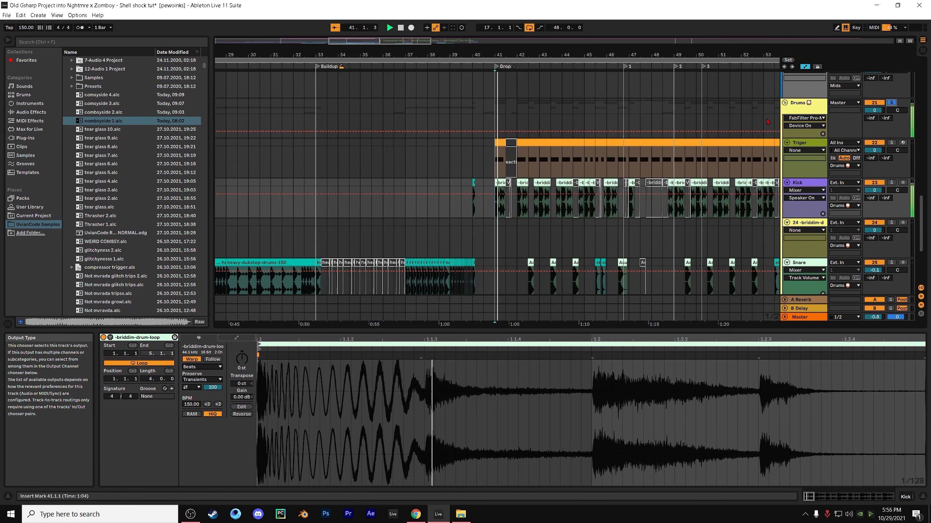
scroll(752, 125, down, 1)
scroll(754, 122, up, 1)
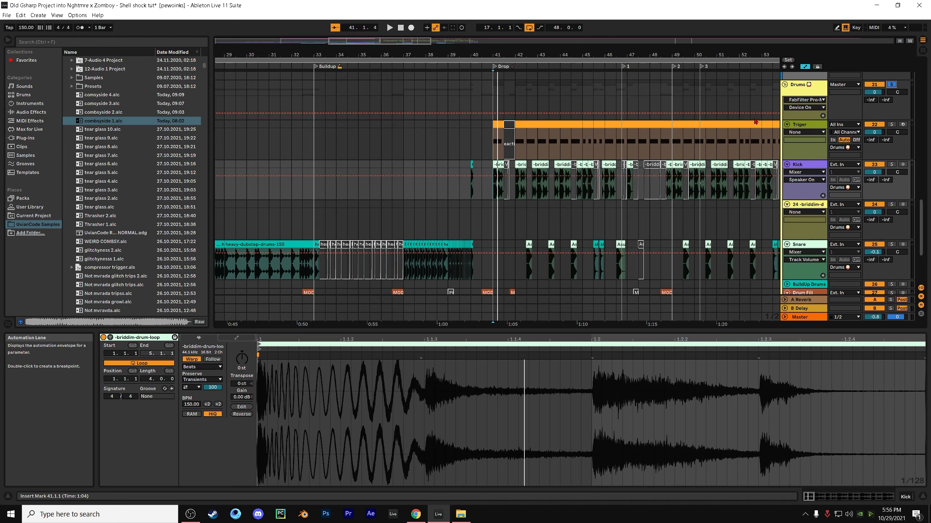
scroll(748, 122, down, 3)
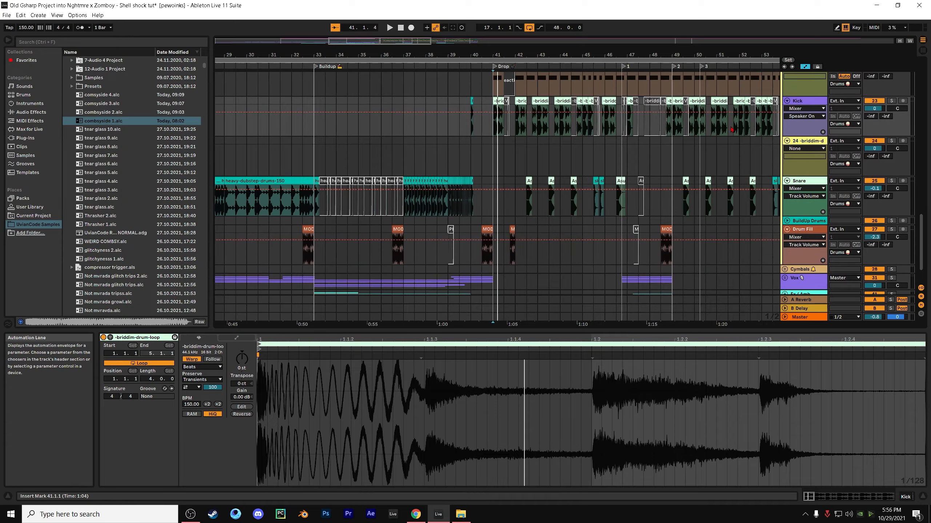
key(space)
scroll(746, 122, up, 3)
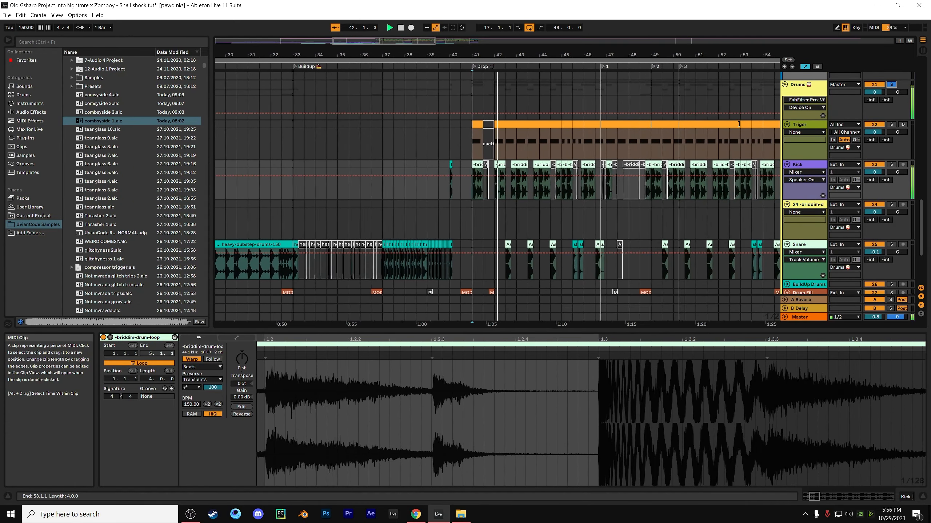
scroll(740, 125, up, 1)
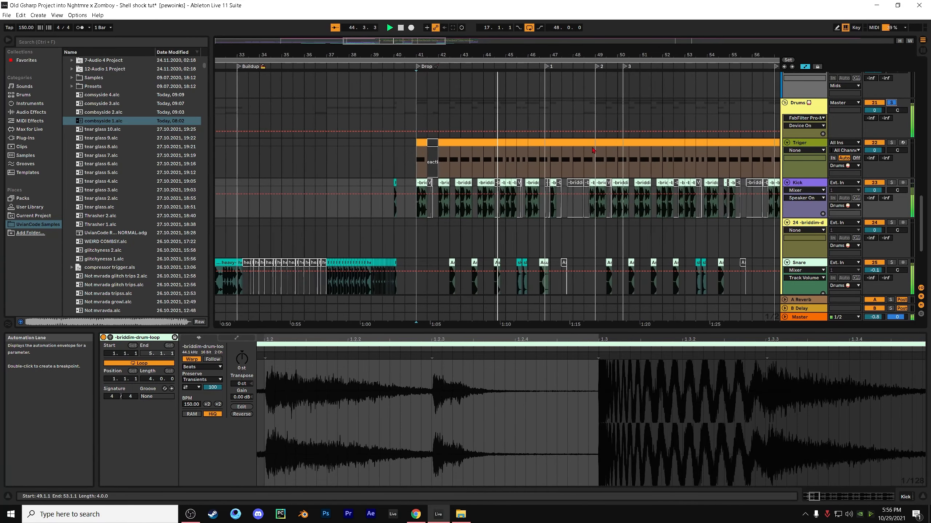
scroll(528, 186, down, 1)
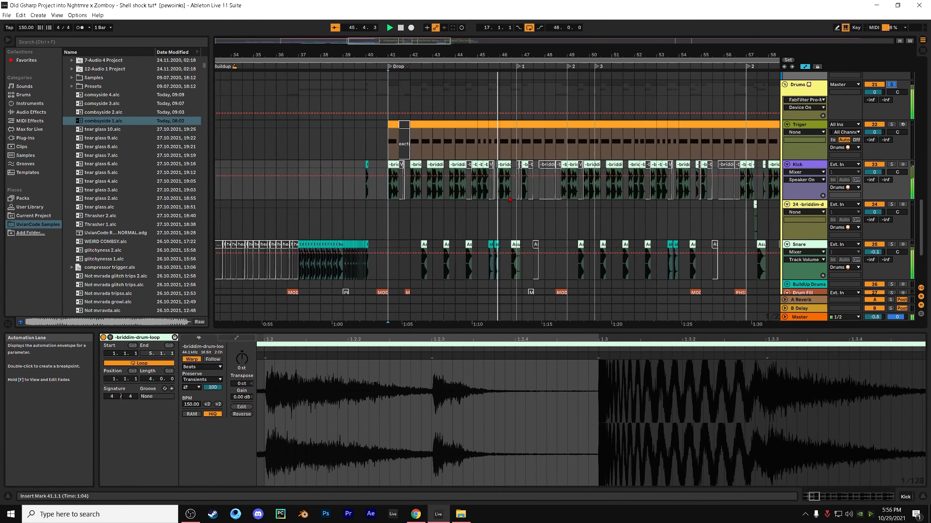
Inspect the skrillex_sicko_mode_drums_ripped clip at 45.3.1 on the Snare track and play the soloed drums from there
click(480, 236)
key(plus)
key(plus)
key(plus)
key(plus)
key(plus)
key(plus)
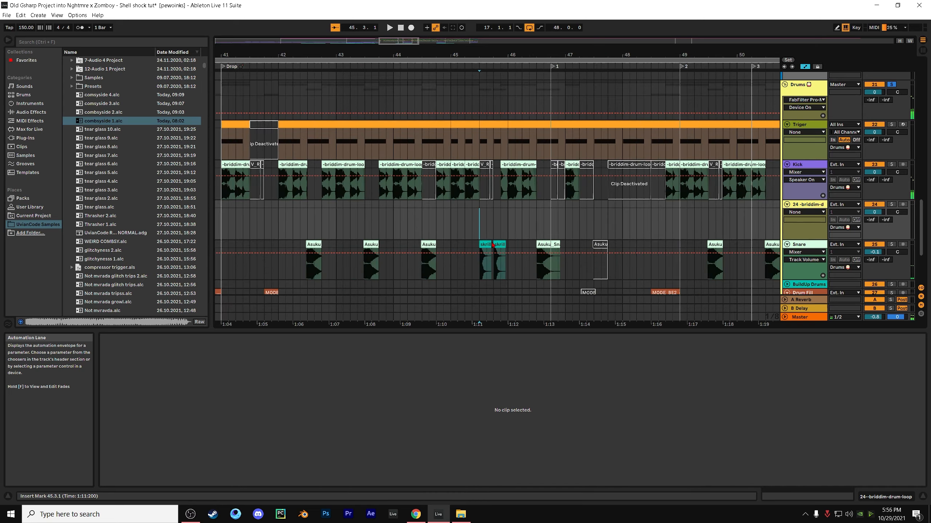
click(508, 244)
key(space)
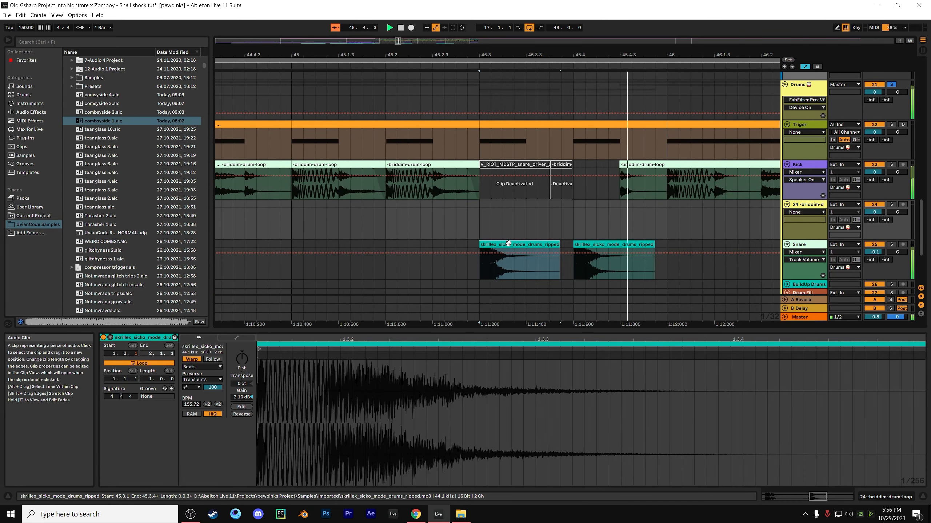
click(552, 220)
key(space)
key(minus)
key(minus)
key(minus)
key(minus)
key(minus)
key(minus)
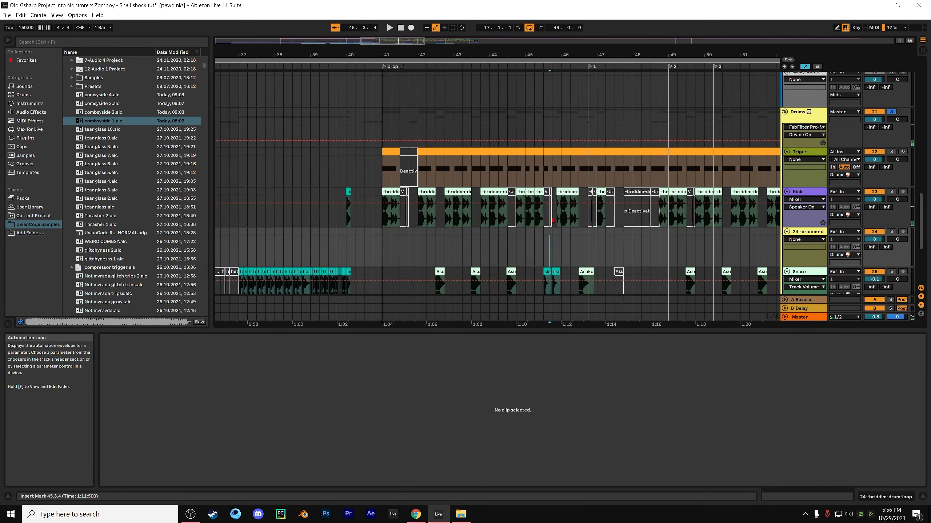
Fold the Drums group so its kick, snare and trigger tracks collapse into one overview row
key(minus)
key(minus)
key(minus)
scroll(552, 221, up, 4)
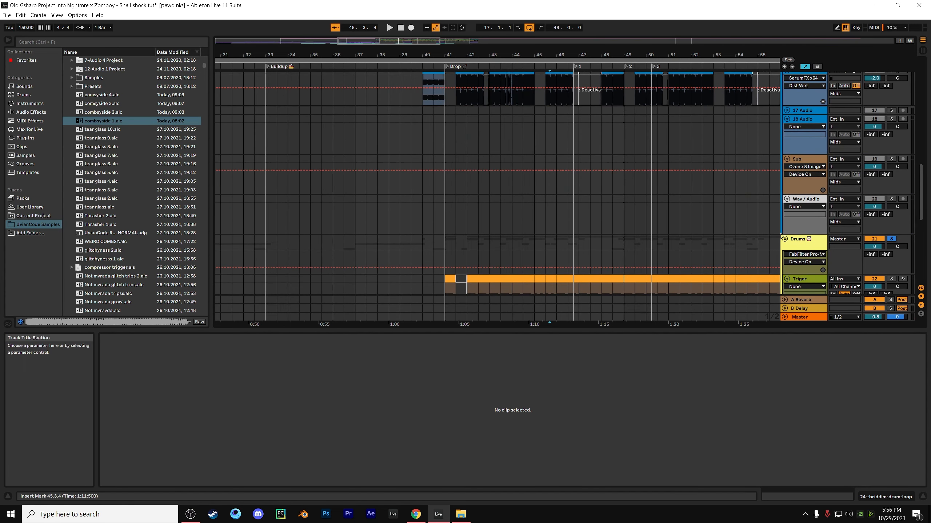
click(785, 239)
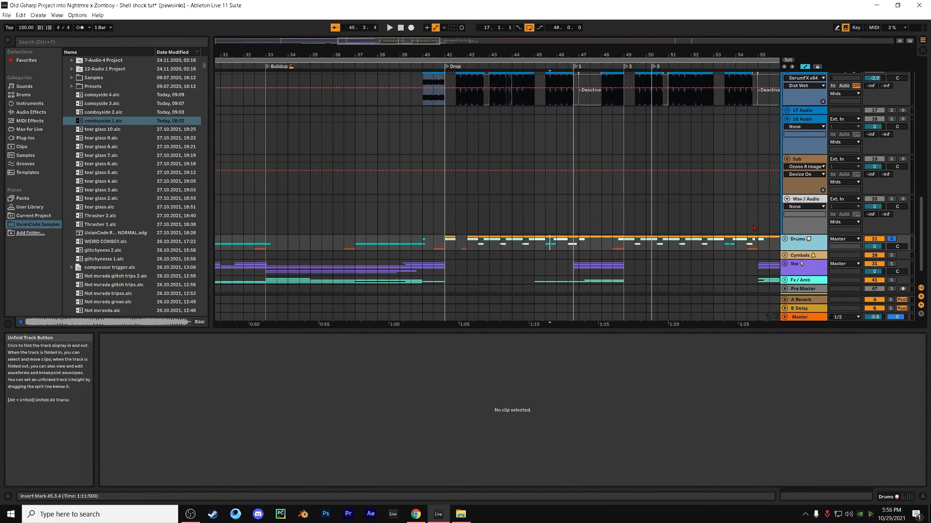
Unfold the Vox group and bring its vocal tracks into view across the whole arrangement
click(670, 217)
key(minus)
key(minus)
key(minus)
key(minus)
key(minus)
key(minus)
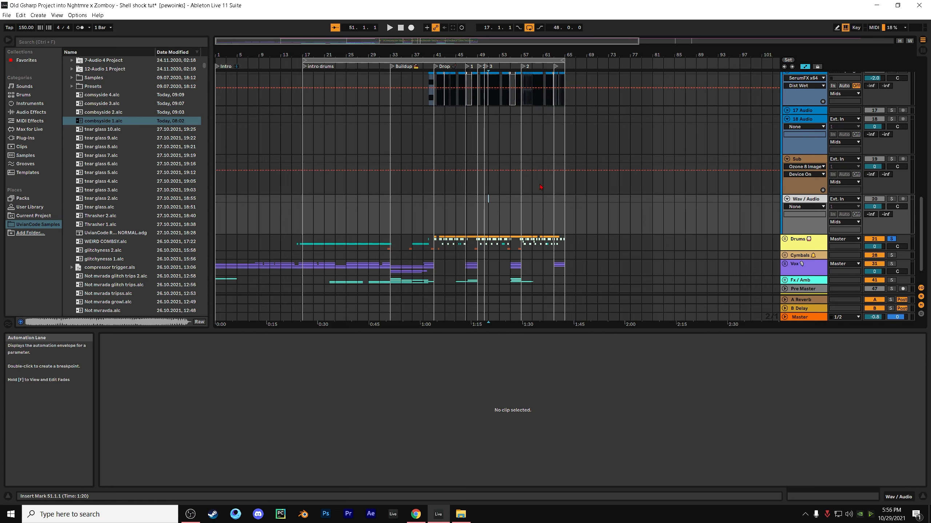
click(803, 256)
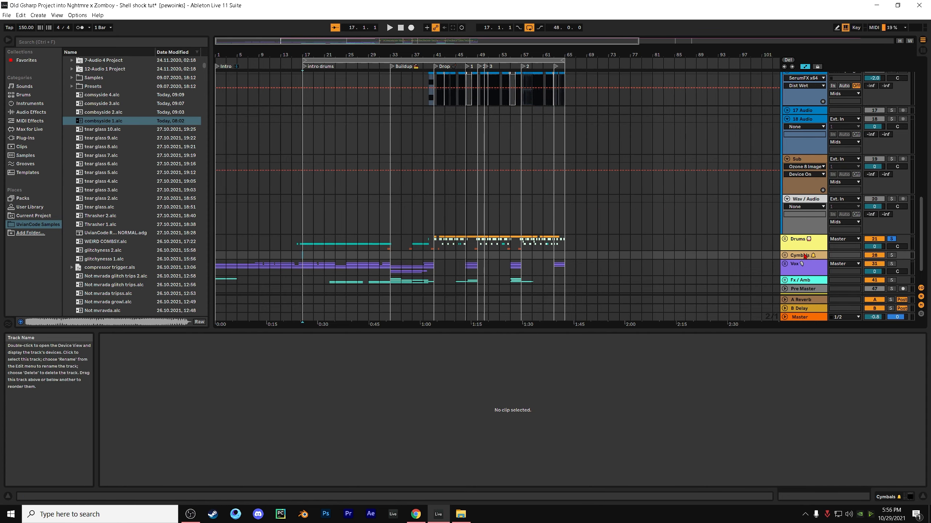
click(784, 264)
scroll(697, 265, down, 5)
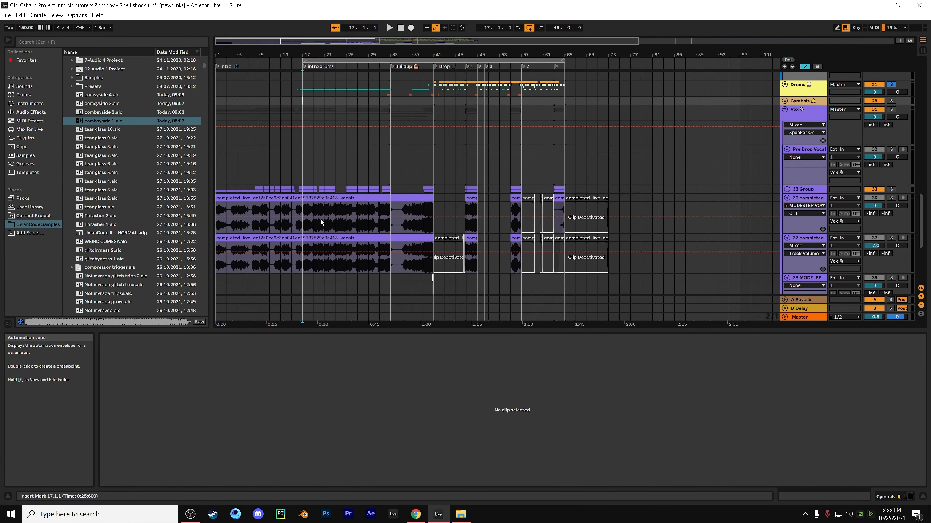
Open the completed_live vocals clip on track 36 and play that track soloed from 17.1.1, ending with its solo off
click(432, 231)
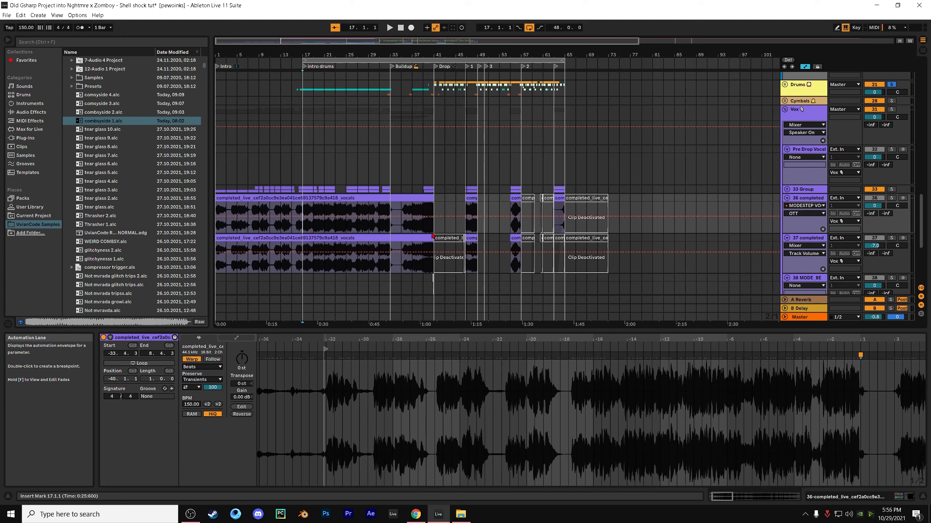
click(891, 199)
key(space)
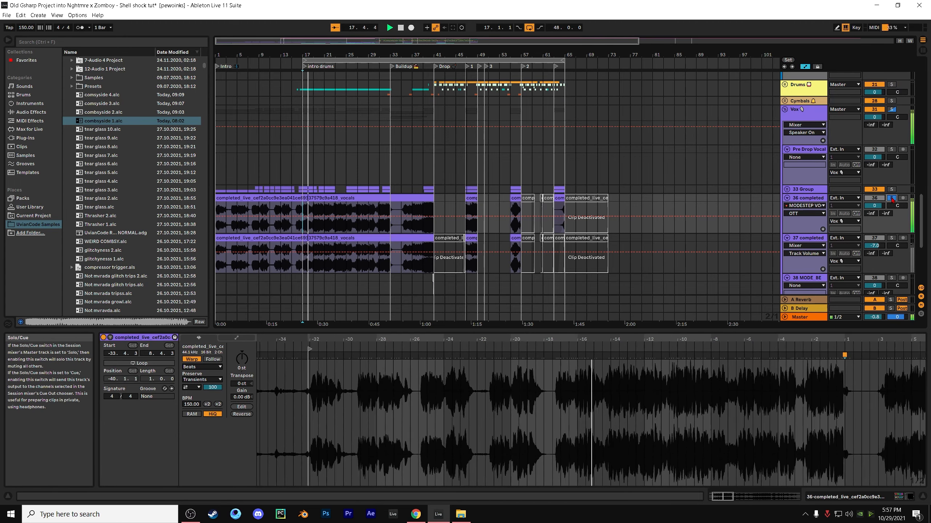
click(891, 189)
click(891, 198)
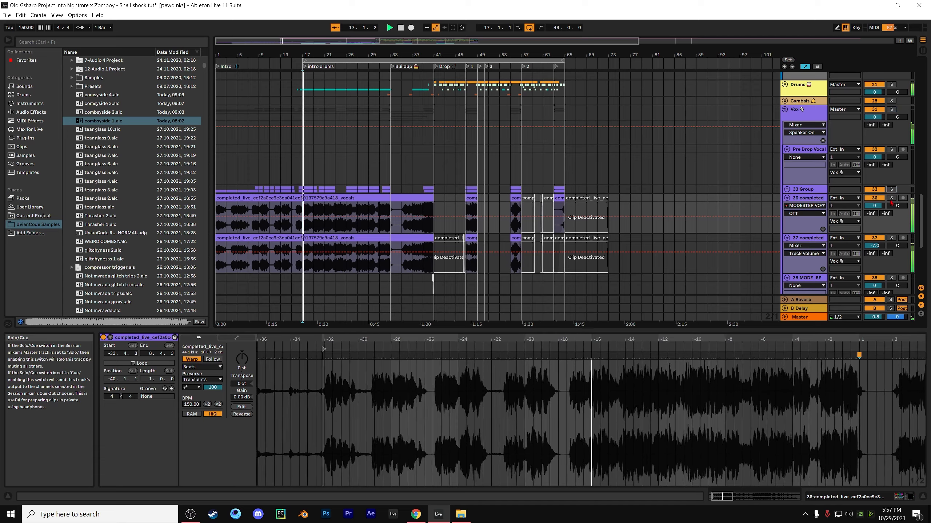
Play the 37 completed vocal track soloed from 17.1.1, and replay from there with the solo off
click(892, 240)
key(space)
key(space)
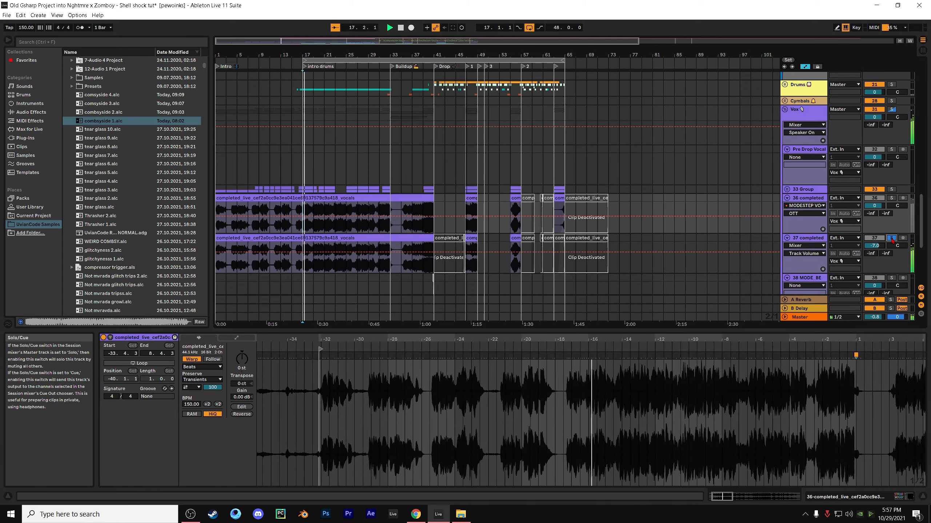
key(space)
click(892, 240)
key(space)
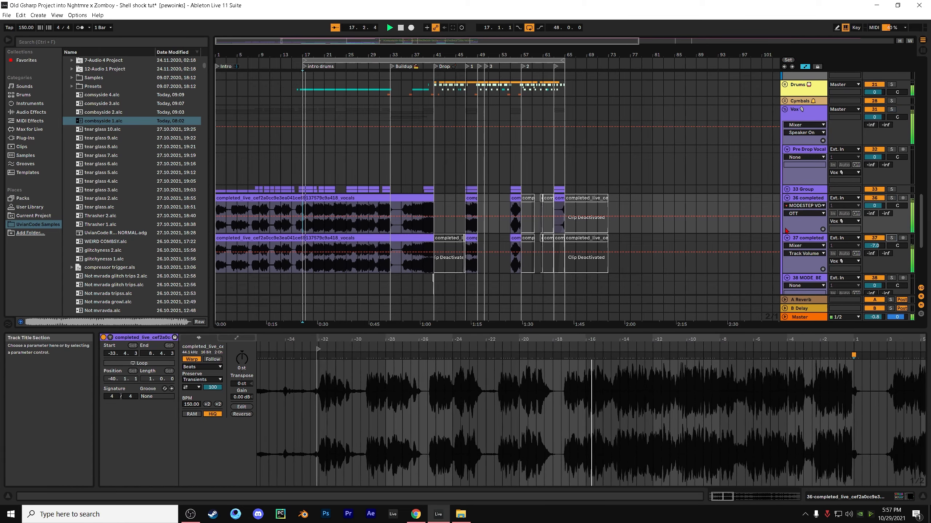
Fold the Vox group and place the insert marker at the drop, 41.1.1
scroll(788, 158, up, 2)
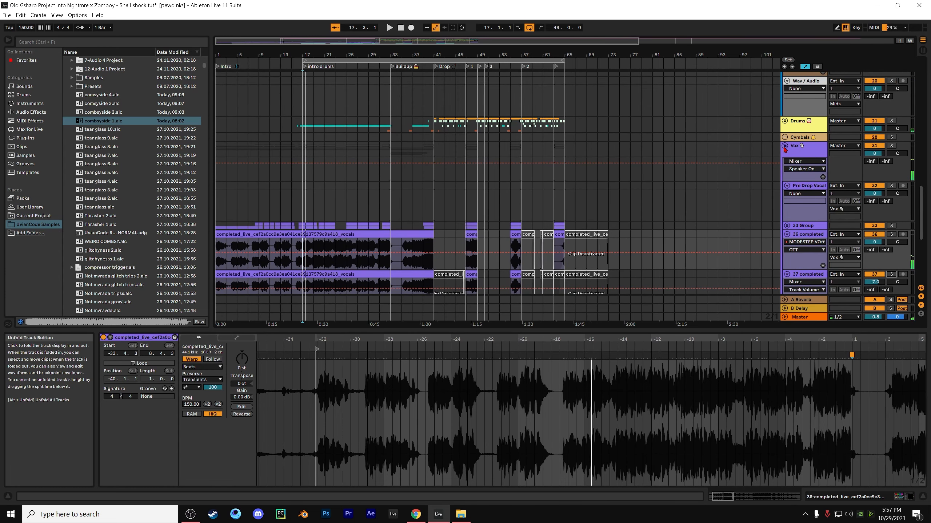
click(784, 146)
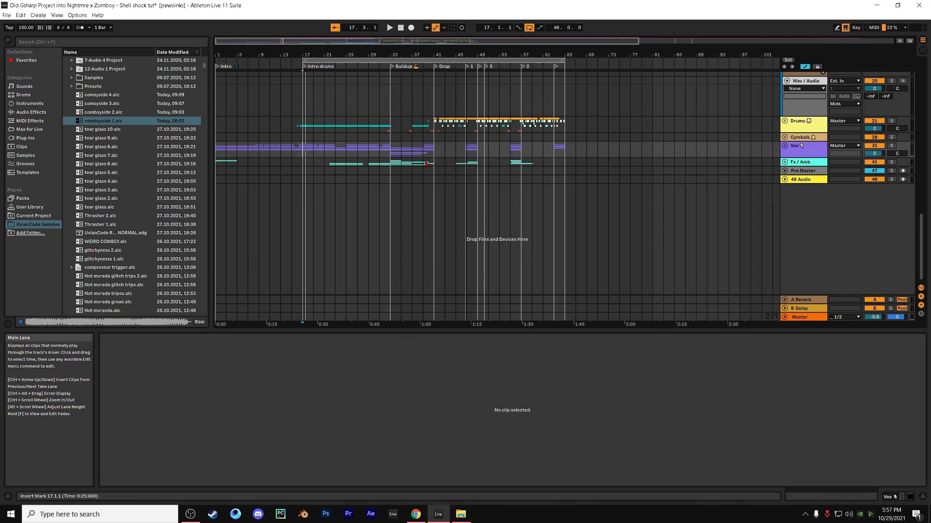
click(433, 138)
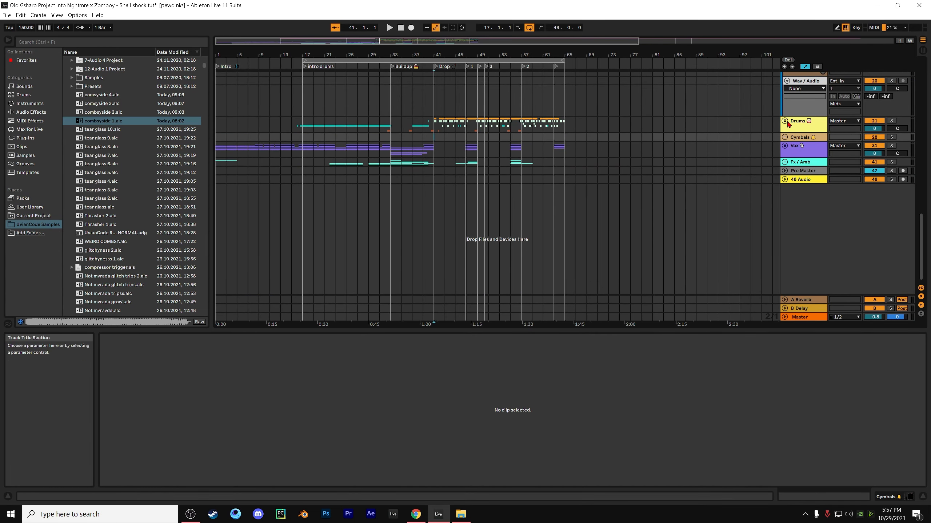
Return to the Serum tracks and select the empty range from 41.1.1 to 41.3.1 on the first Serum track
scroll(750, 124, up, 10)
scroll(753, 152, up, 10)
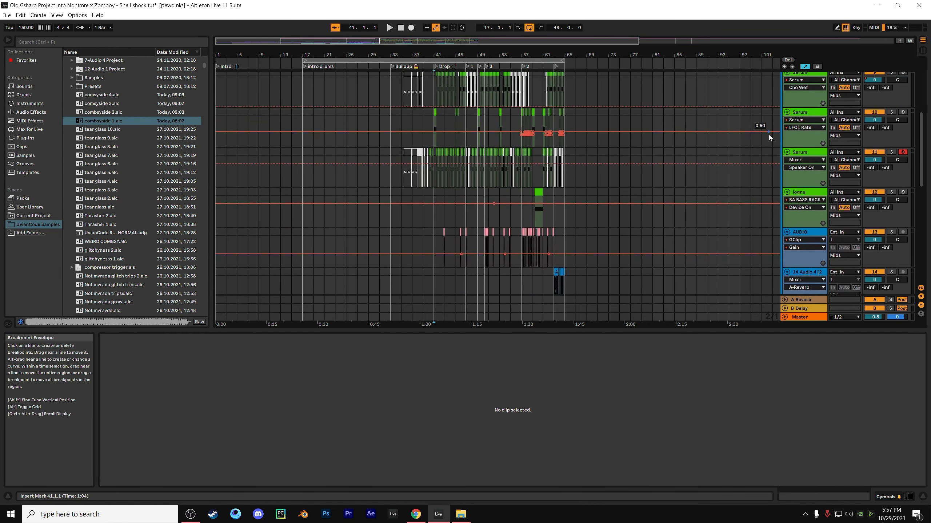
scroll(784, 129, down, 2)
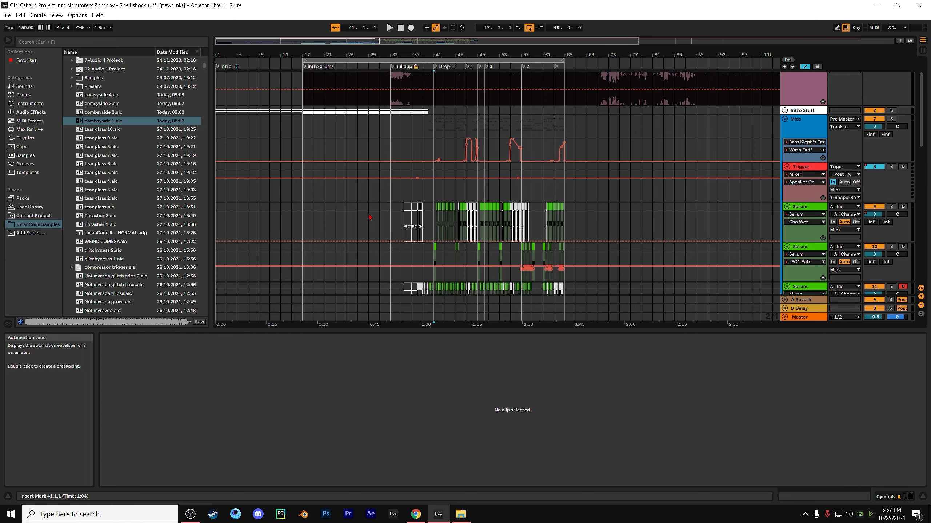
click(437, 214)
ctrl+scroll(437, 215, up, 3)
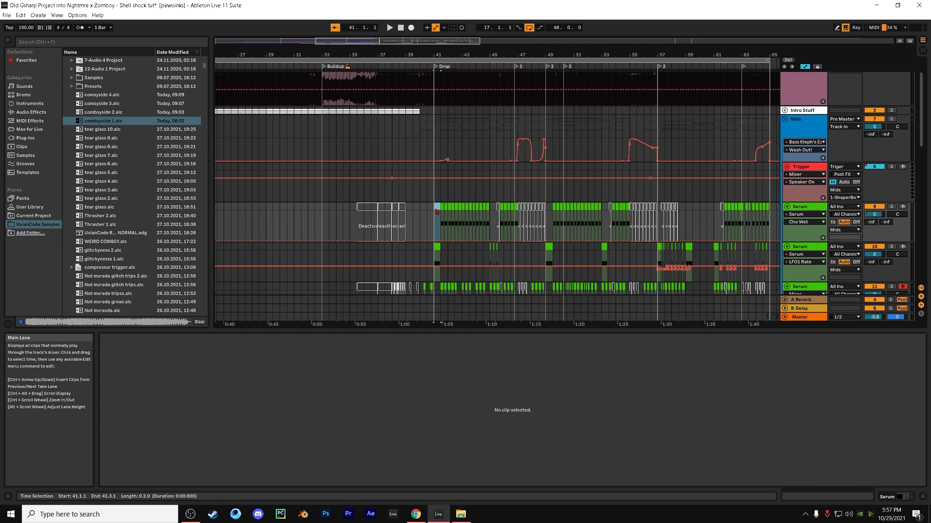
ctrl+scroll(436, 212, up, 3)
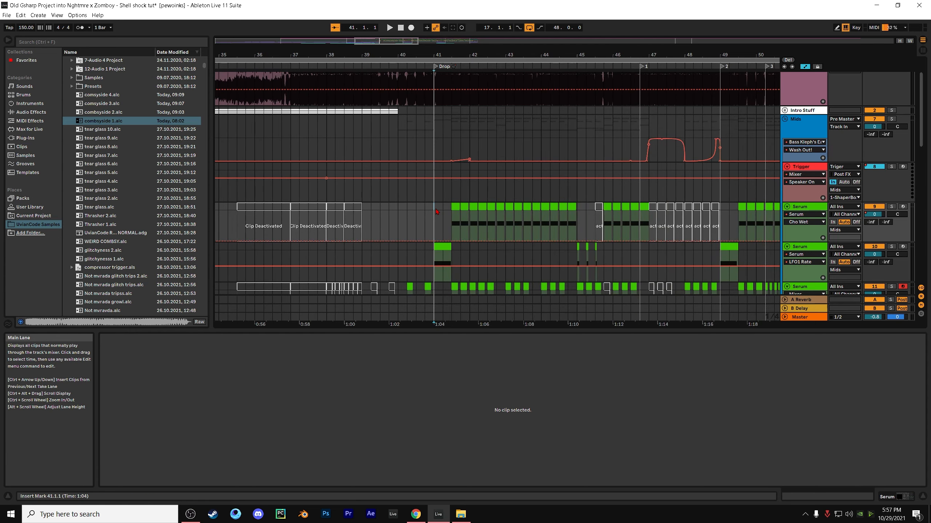
drag(435, 211, 444, 211)
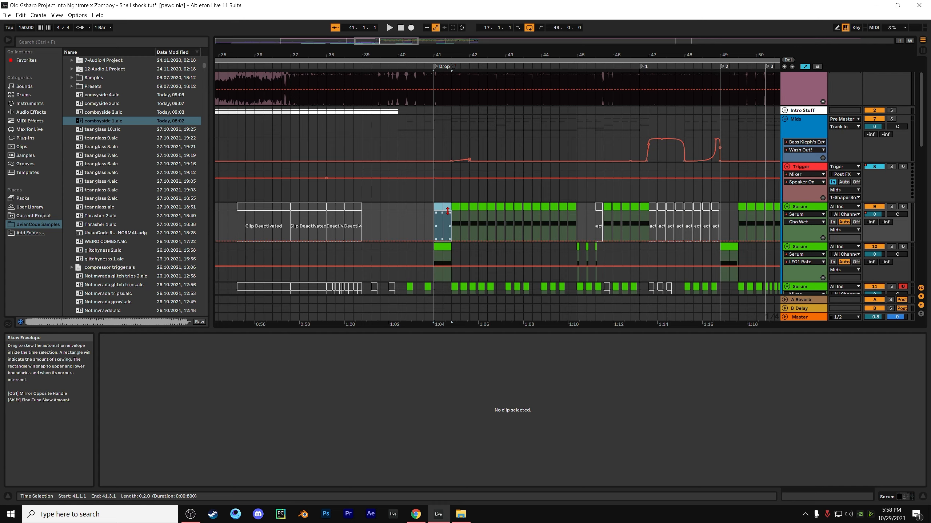
click(442, 207)
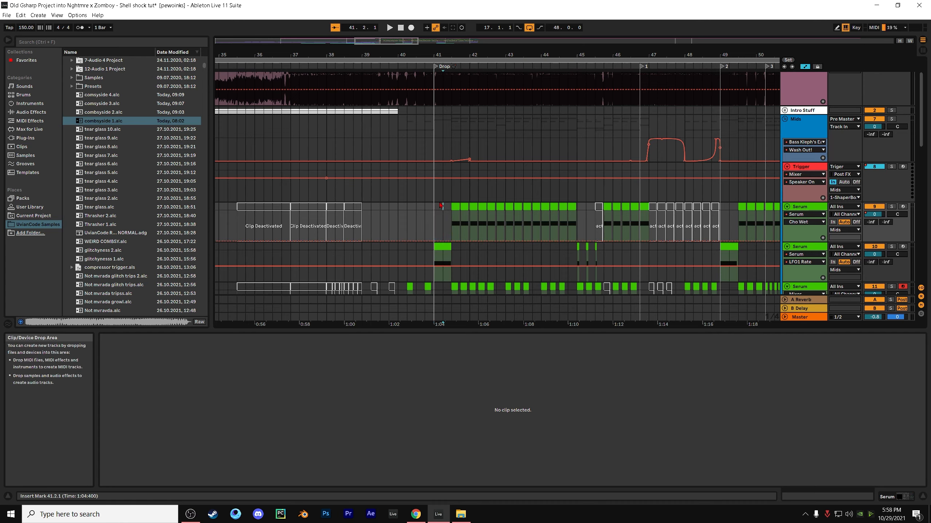
drag(441, 207, 450, 206)
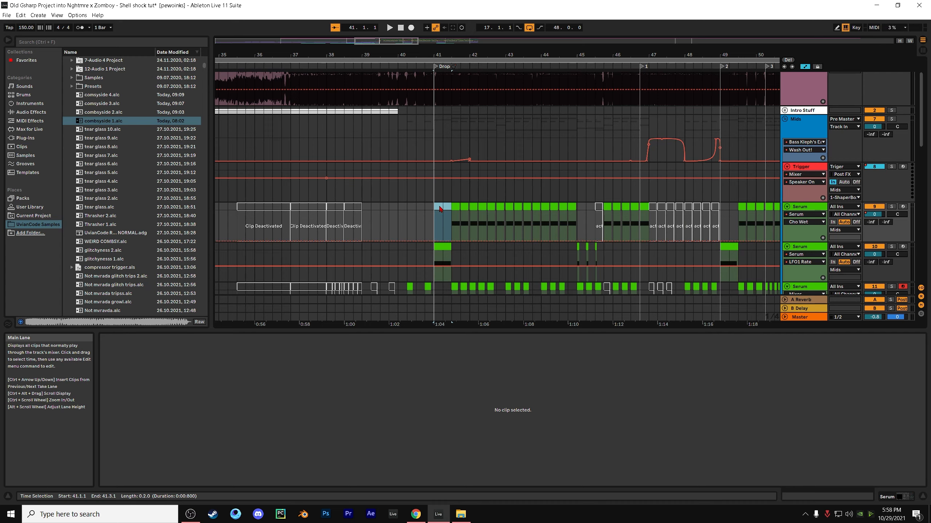
click(439, 207)
drag(435, 208, 450, 206)
drag(450, 205, 436, 204)
Switch to the browser and look over the UvianCode YouTube uploads and the SoundCloud profile's recent tracks
drag(405, 330, 405, 398)
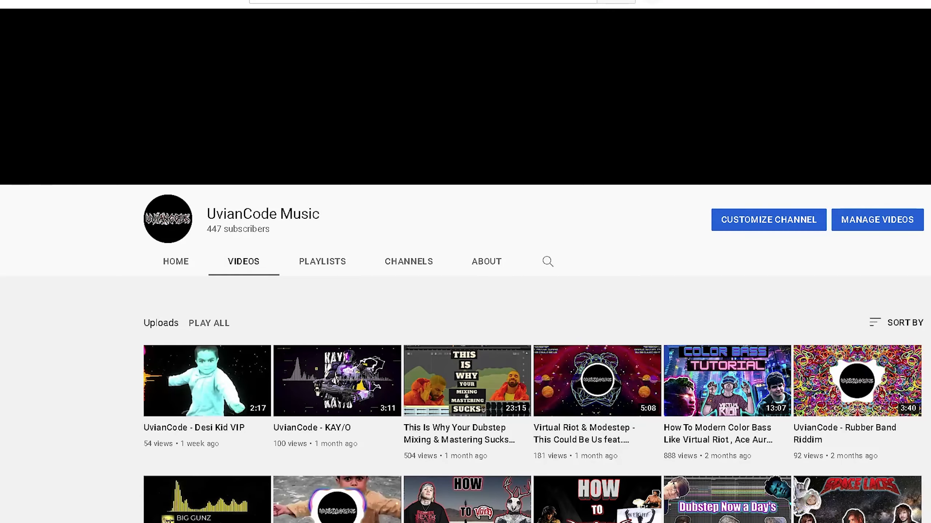
key(ctrl+t)
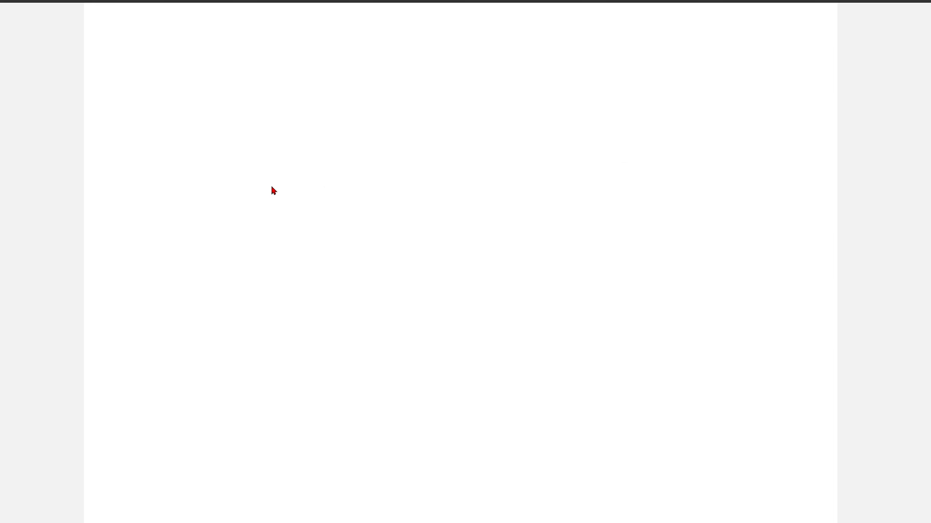
scroll(271, 201, down, 8)
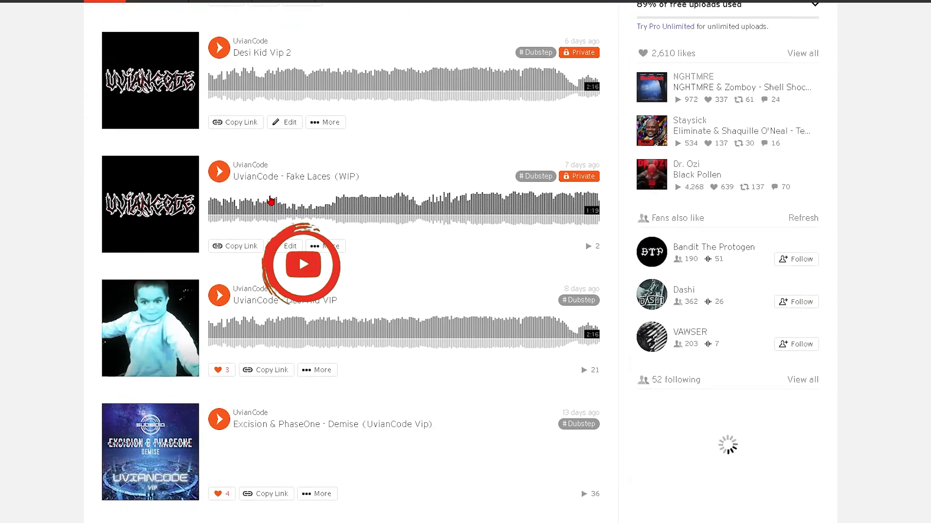
scroll(270, 201, down, 2)
scroll(270, 201, up, 10)
scroll(270, 201, down, 10)
scroll(270, 201, up, 4)
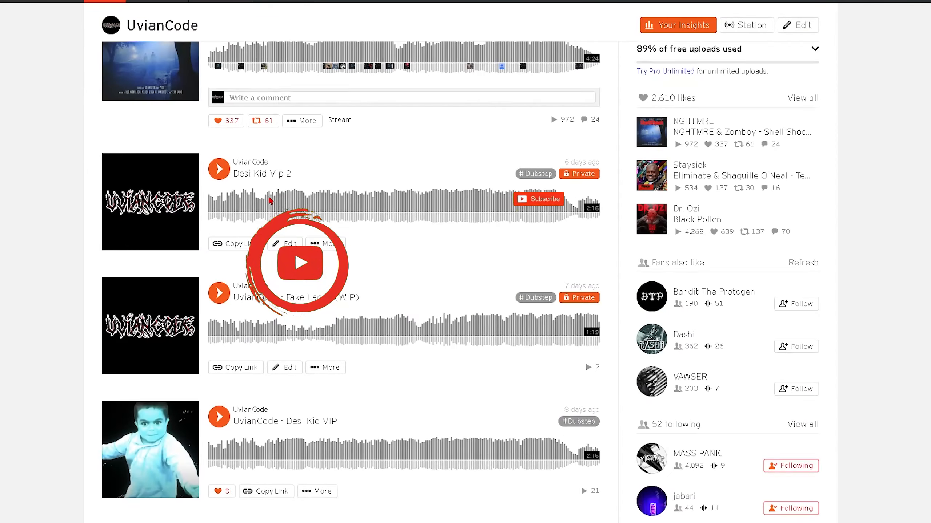
scroll(270, 201, up, 8)
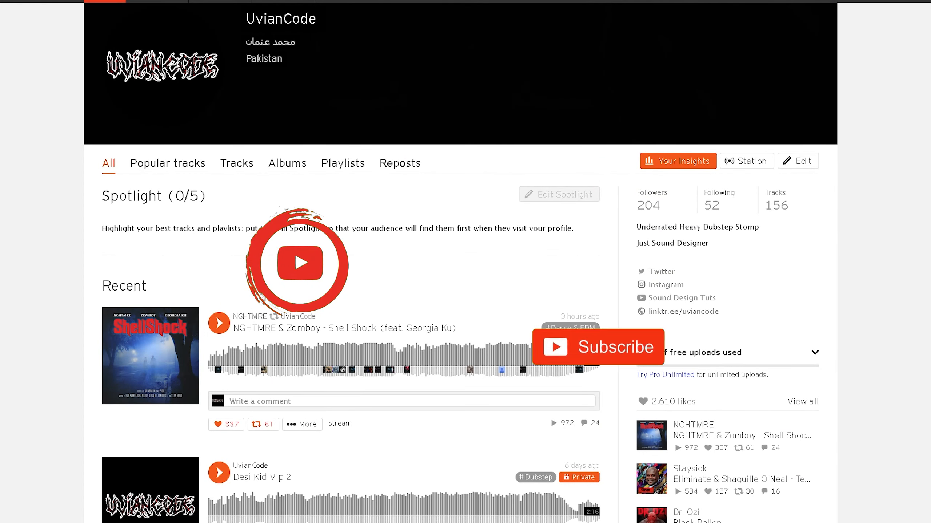